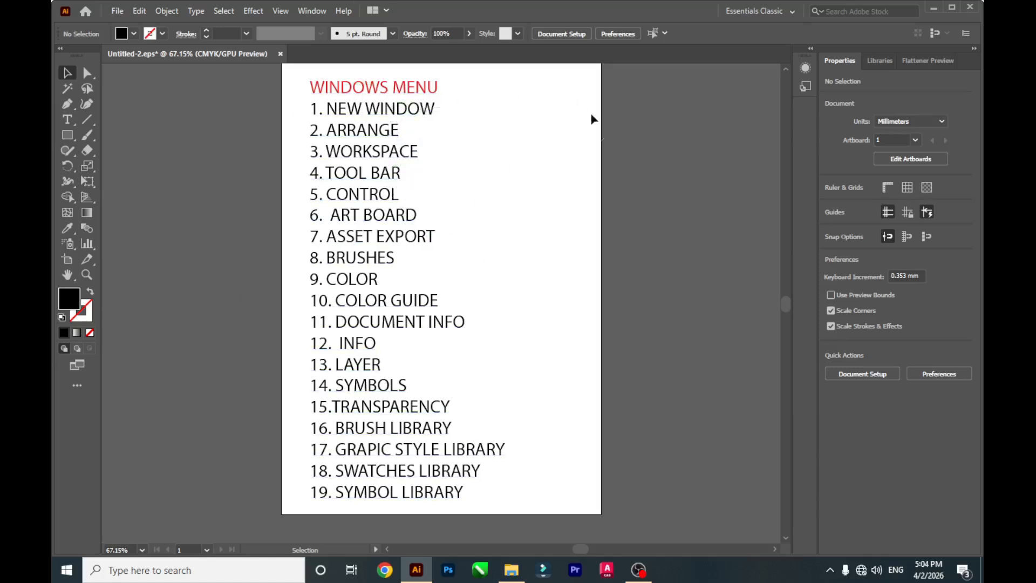
Open a second window of the current document and switch between the two document windows.
{"action": "left_click", "coordinate": [319, 11]}
{"action": "left_click", "coordinate": [384, 18]}
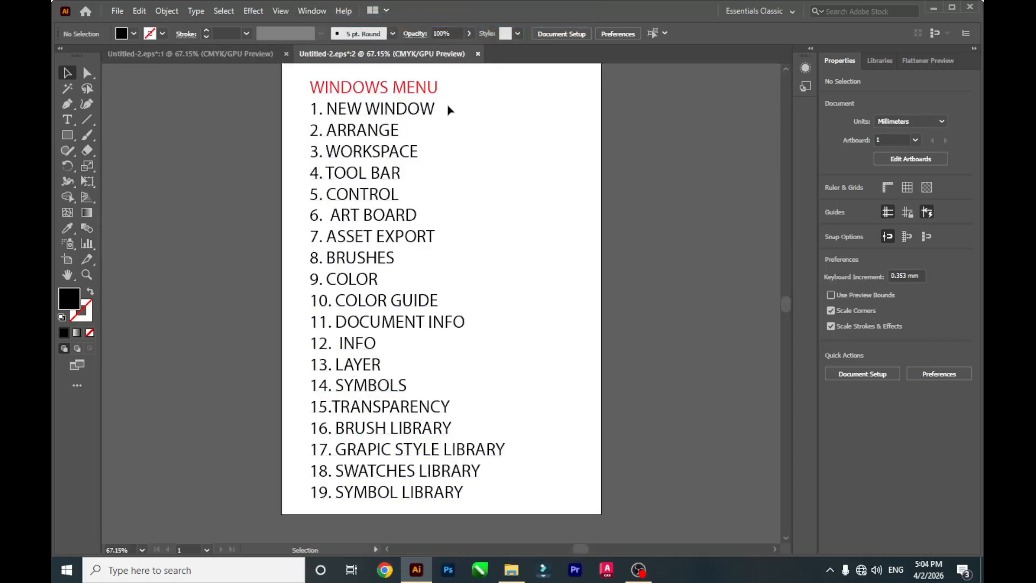
{"action": "left_click", "coordinate": [205, 56]}
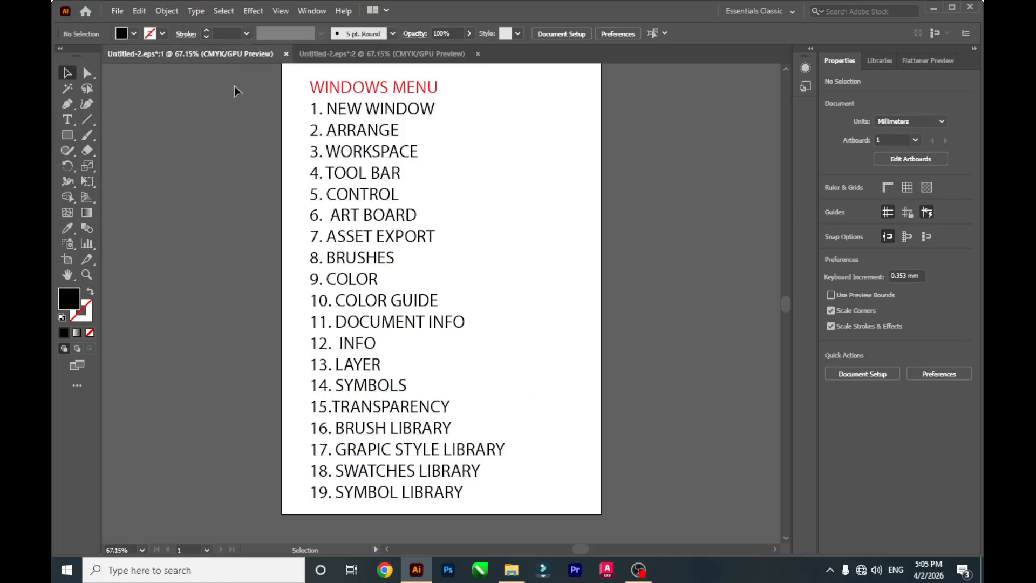
{"action": "left_click", "coordinate": [353, 54]}
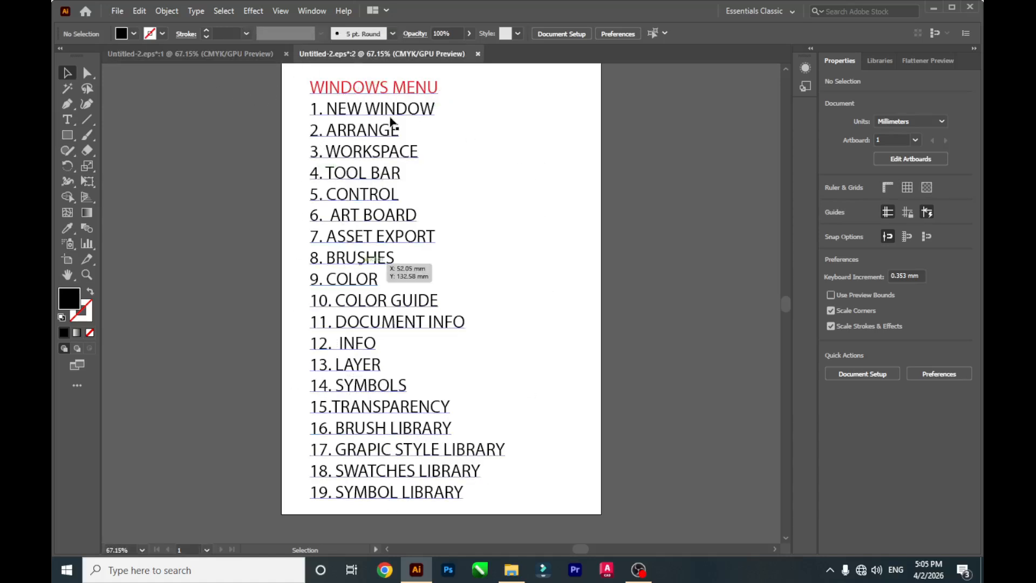
{"action": "left_click", "coordinate": [315, 12]}
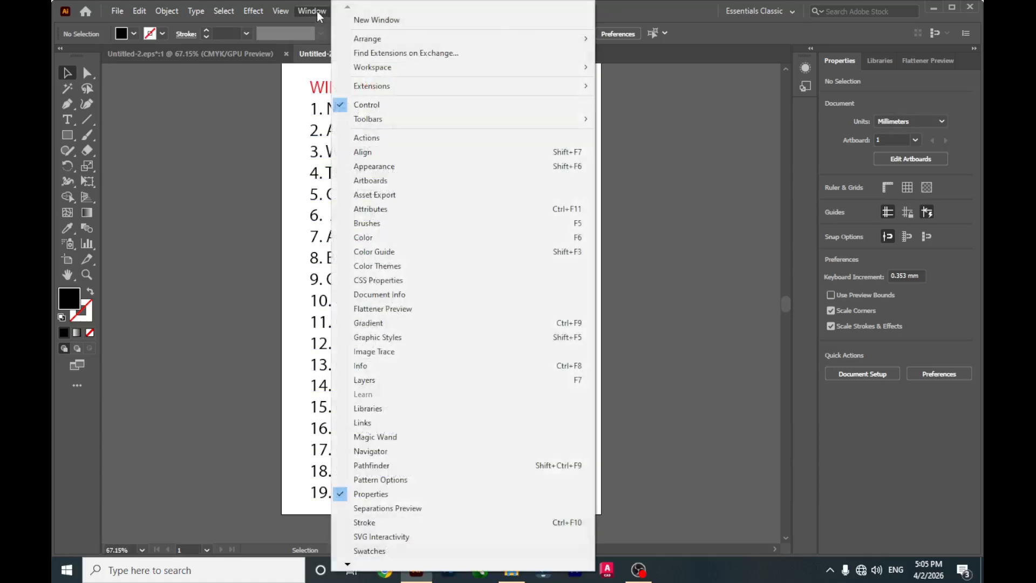
{"action": "left_click", "coordinate": [361, 22]}
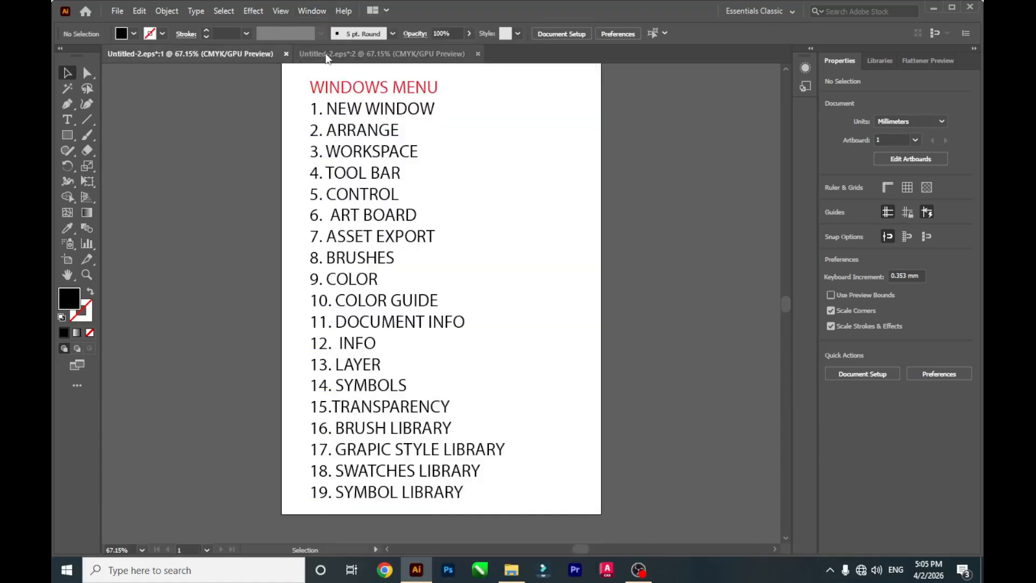
Float the second document window, move it aside, and detach the first document window as a floating window too.
{"action": "left_click", "coordinate": [316, 8]}
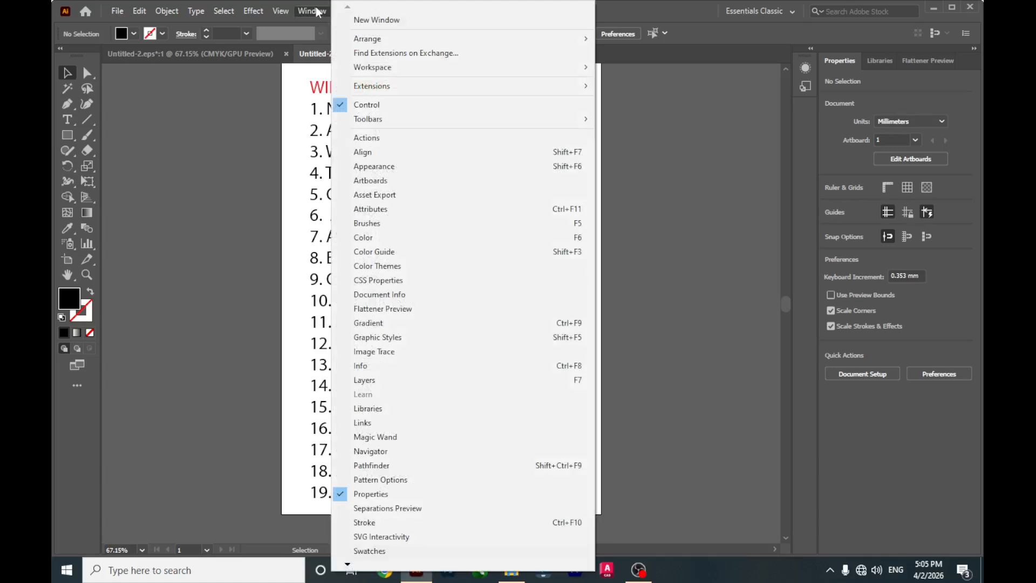
{"action": "mouse_move", "coordinate": [377, 42]}
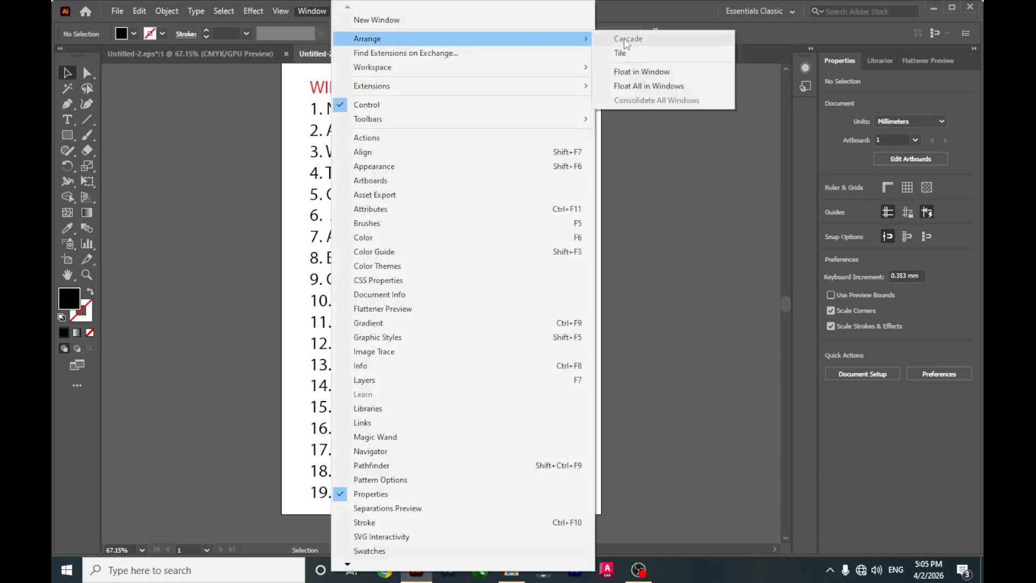
{"action": "left_click", "coordinate": [640, 72]}
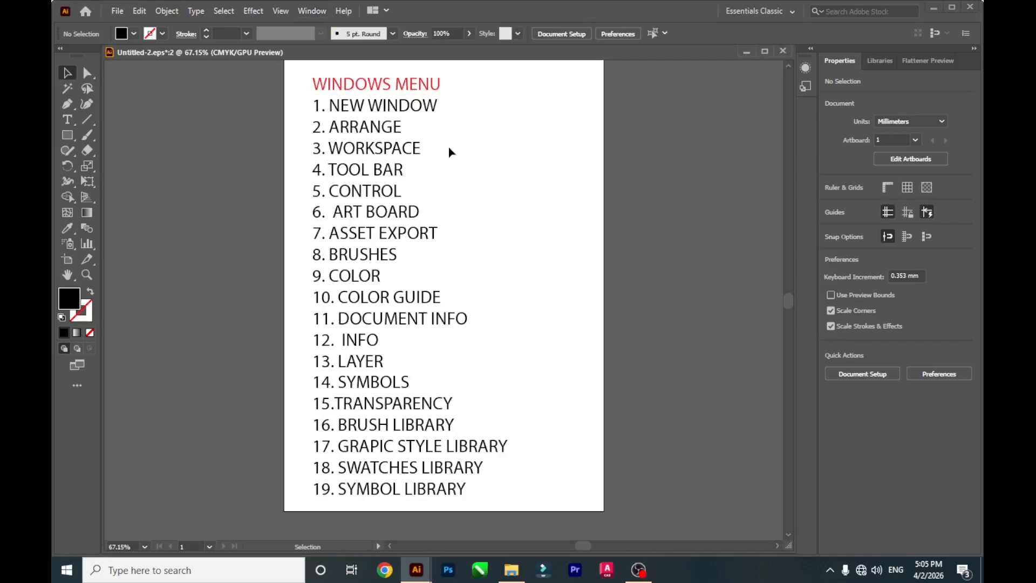
{"action": "left_click_drag", "start_coordinate": [258, 53], "coordinate": [288, 108]}
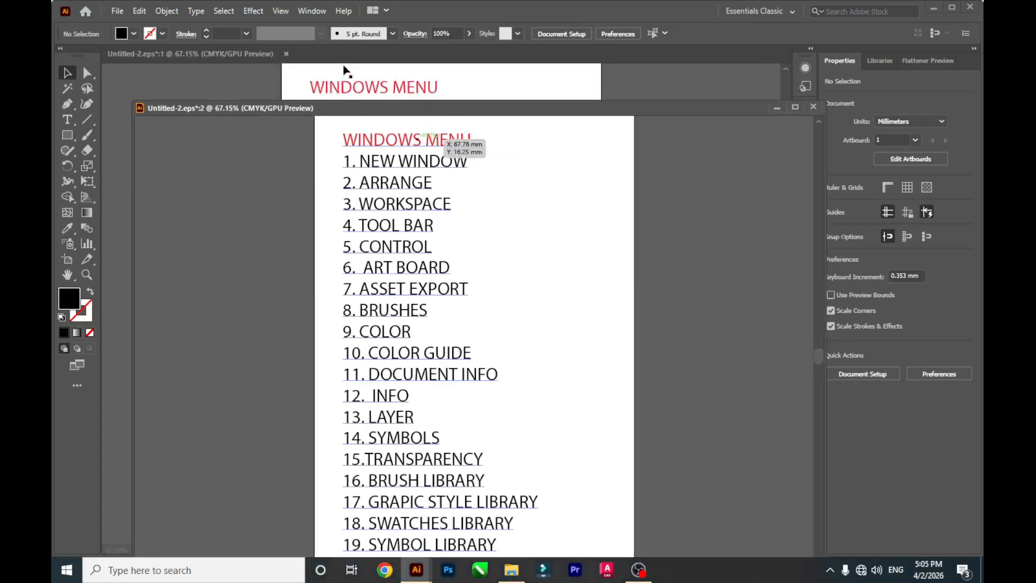
{"action": "left_click", "coordinate": [365, 75]}
{"action": "left_click_drag", "start_coordinate": [364, 55], "coordinate": [423, 158]}
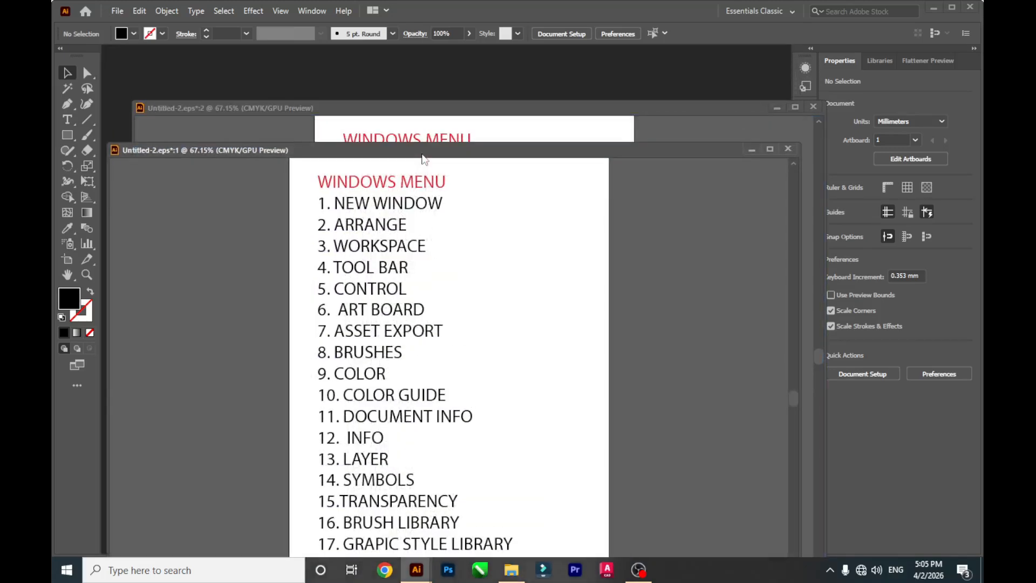
Consolidate all floating document windows back into tabs.
{"action": "left_click", "coordinate": [313, 11]}
{"action": "mouse_move", "coordinate": [513, 39]}
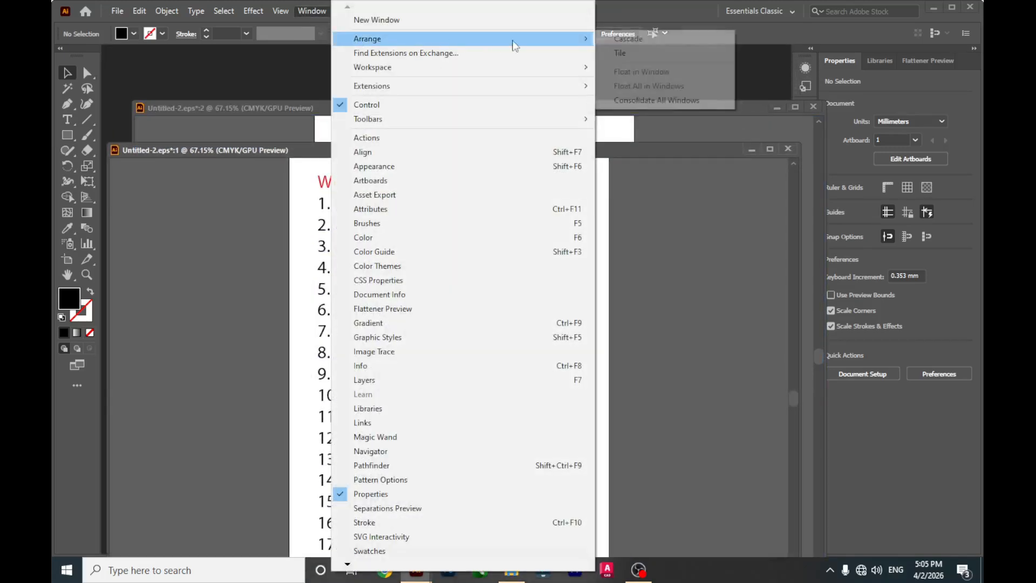
{"action": "left_click", "coordinate": [659, 100]}
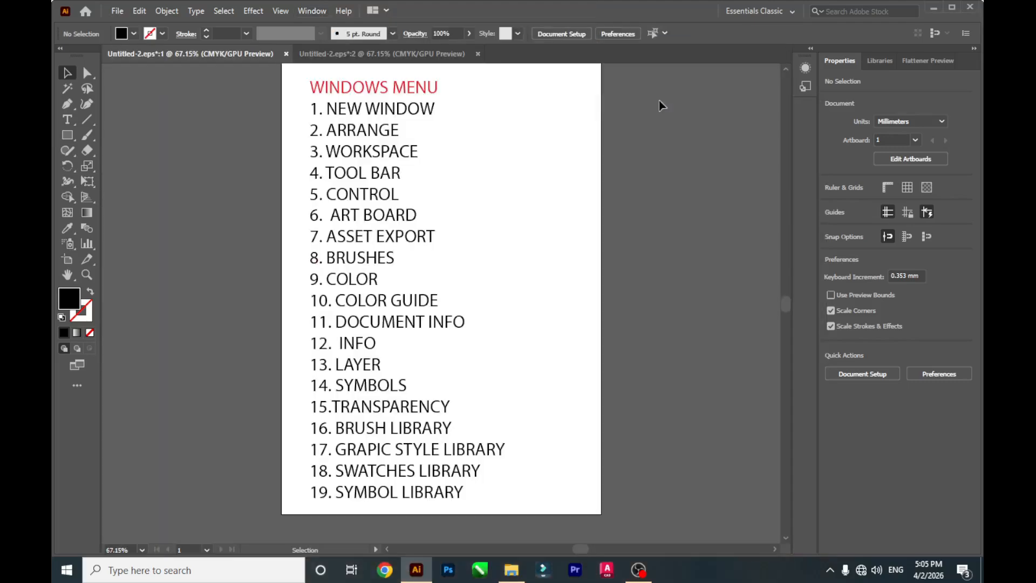
Tile the two document windows side by side and consolidate them into tabs again.
{"action": "left_click", "coordinate": [319, 11]}
{"action": "mouse_move", "coordinate": [516, 39]}
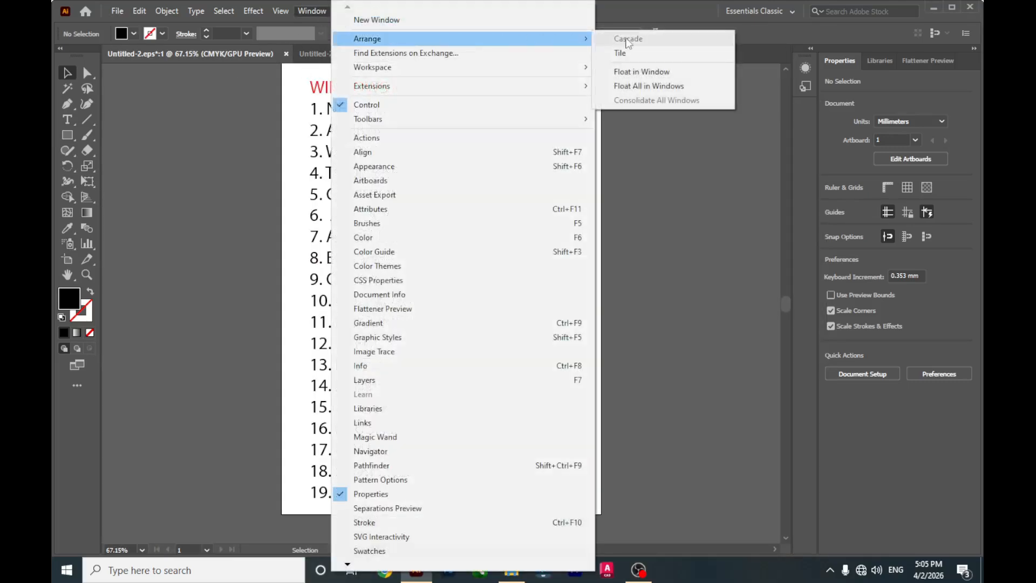
{"action": "left_click", "coordinate": [647, 54]}
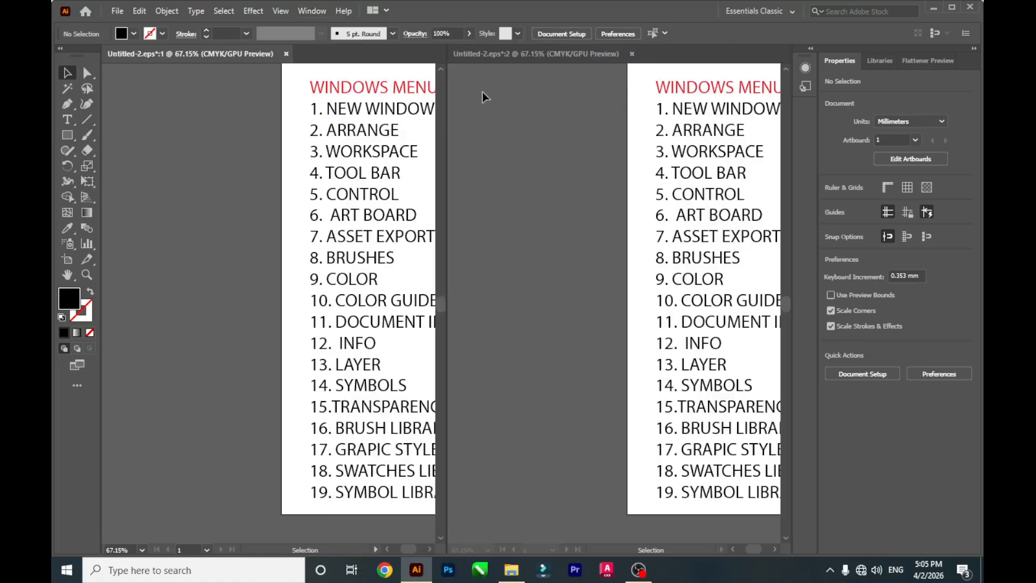
{"action": "left_click", "coordinate": [316, 13]}
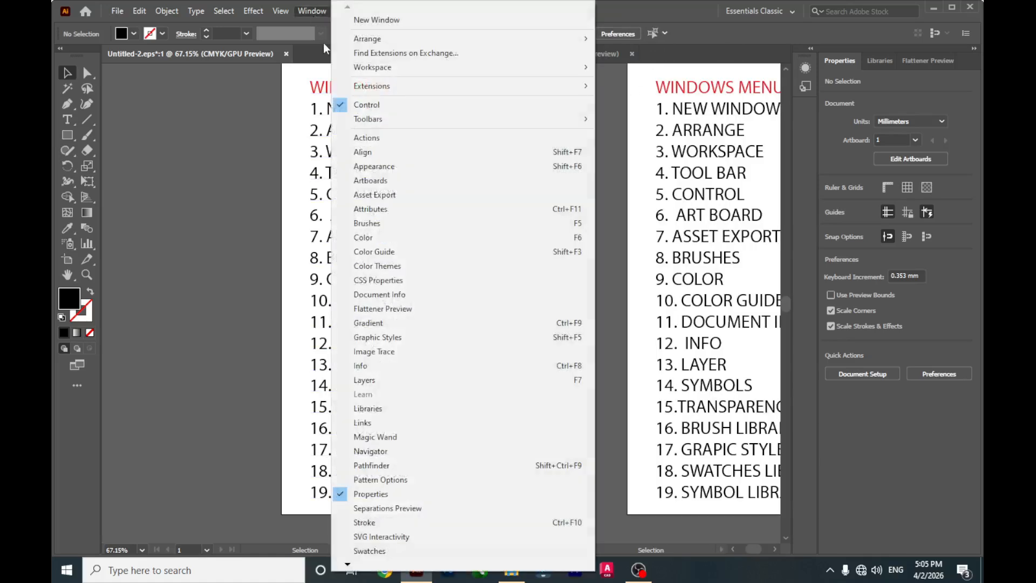
{"action": "mouse_move", "coordinate": [384, 42]}
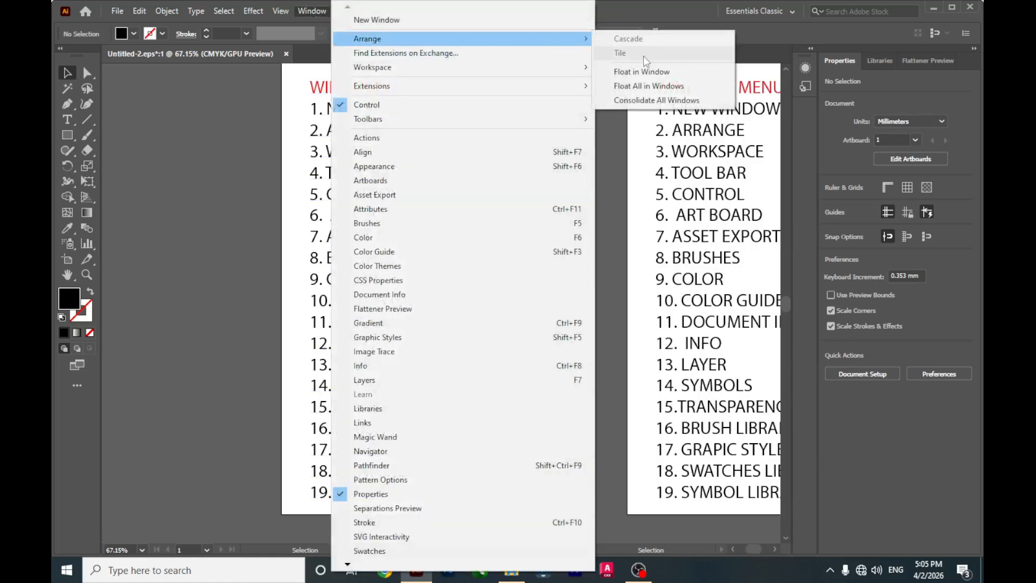
{"action": "left_click", "coordinate": [651, 102]}
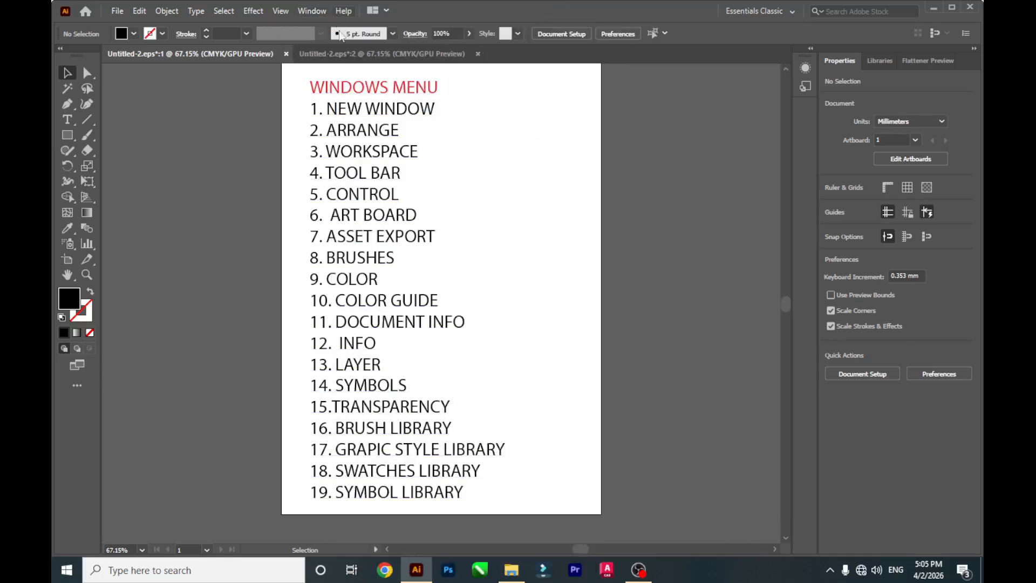
Switch to the Typography workspace and look through its layers and properties.
{"action": "left_click", "coordinate": [313, 15]}
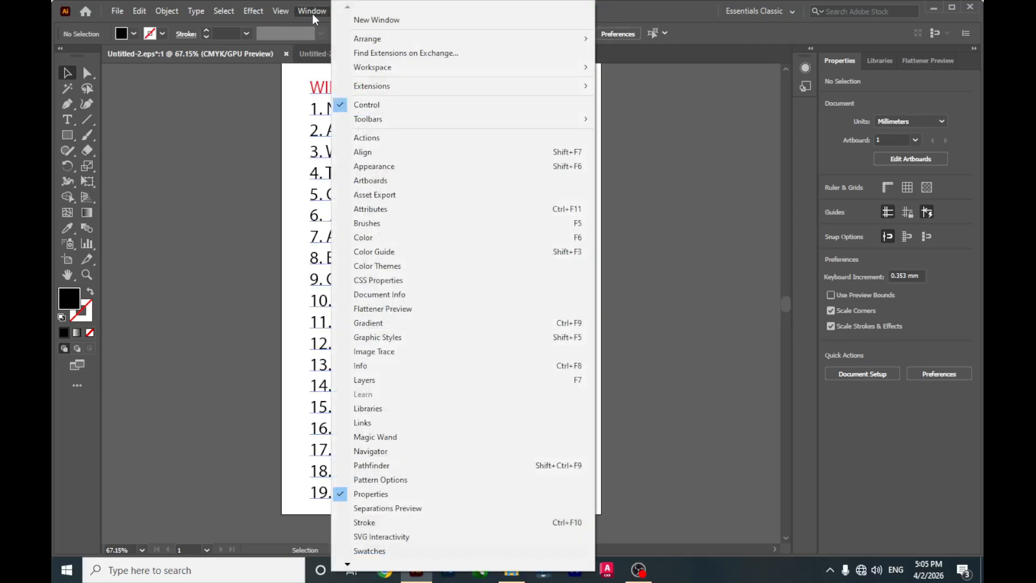
{"action": "mouse_move", "coordinate": [388, 69]}
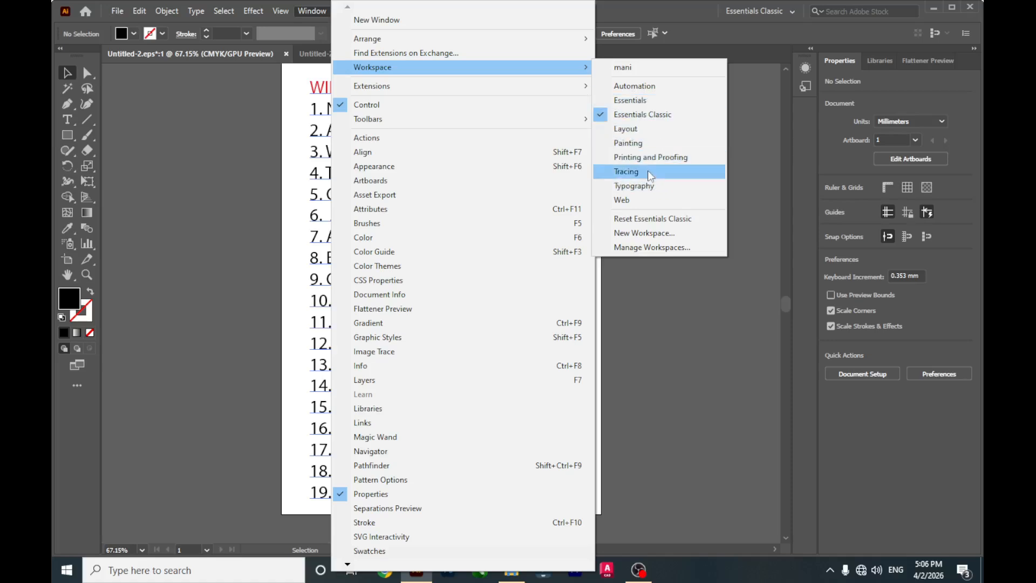
{"action": "left_click", "coordinate": [651, 189]}
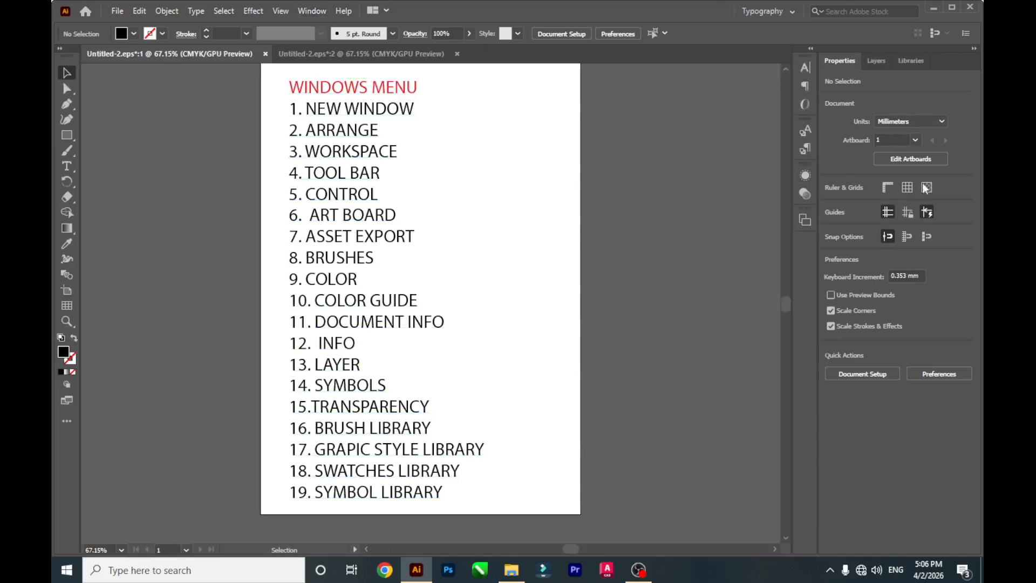
{"action": "left_click", "coordinate": [876, 61]}
{"action": "left_click", "coordinate": [842, 62]}
Switch to the Layout workspace and reset it to its default arrangement.
{"action": "left_click", "coordinate": [310, 12]}
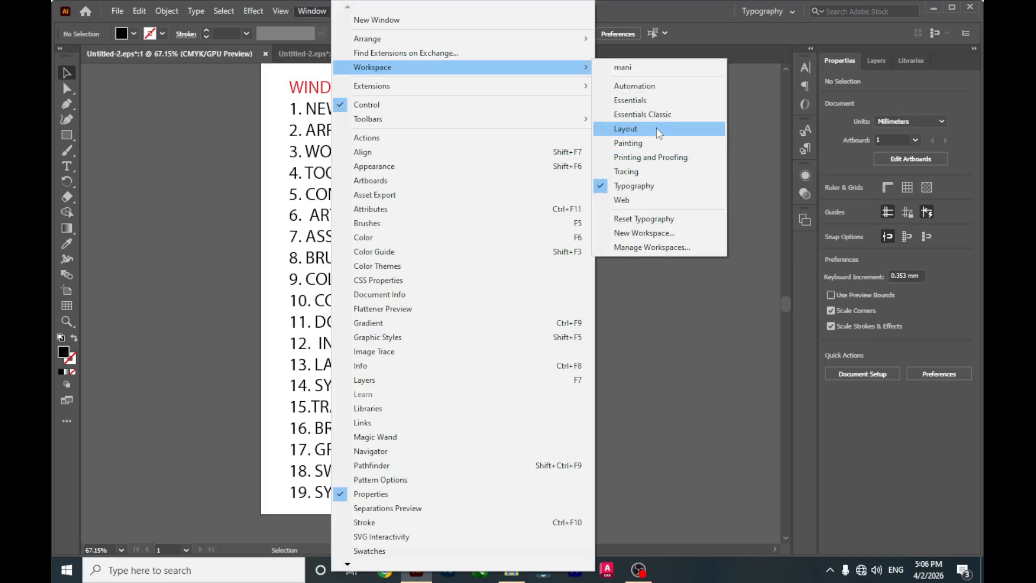
{"action": "left_click", "coordinate": [659, 133]}
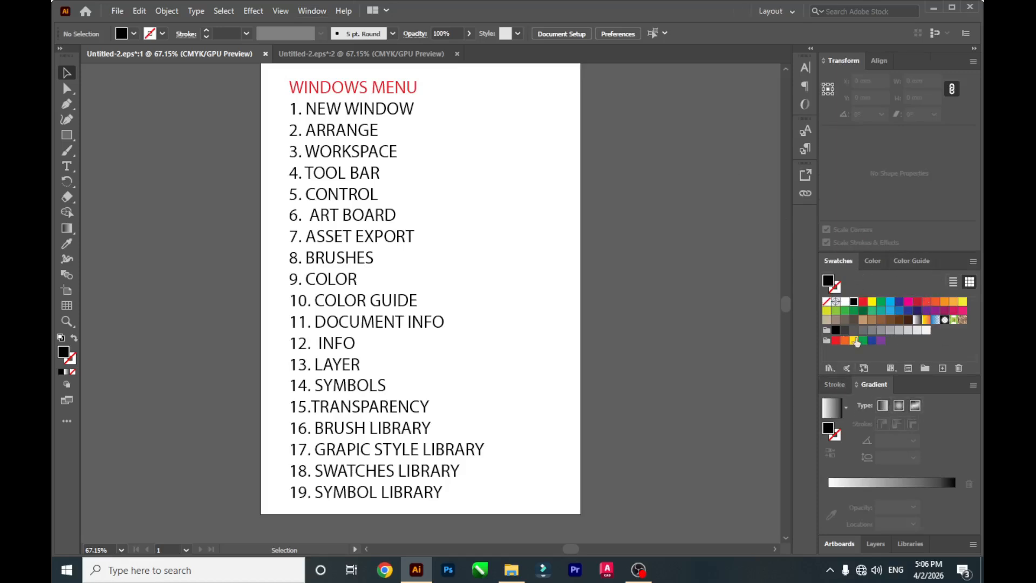
{"action": "left_click", "coordinate": [316, 15]}
{"action": "mouse_move", "coordinate": [386, 88]}
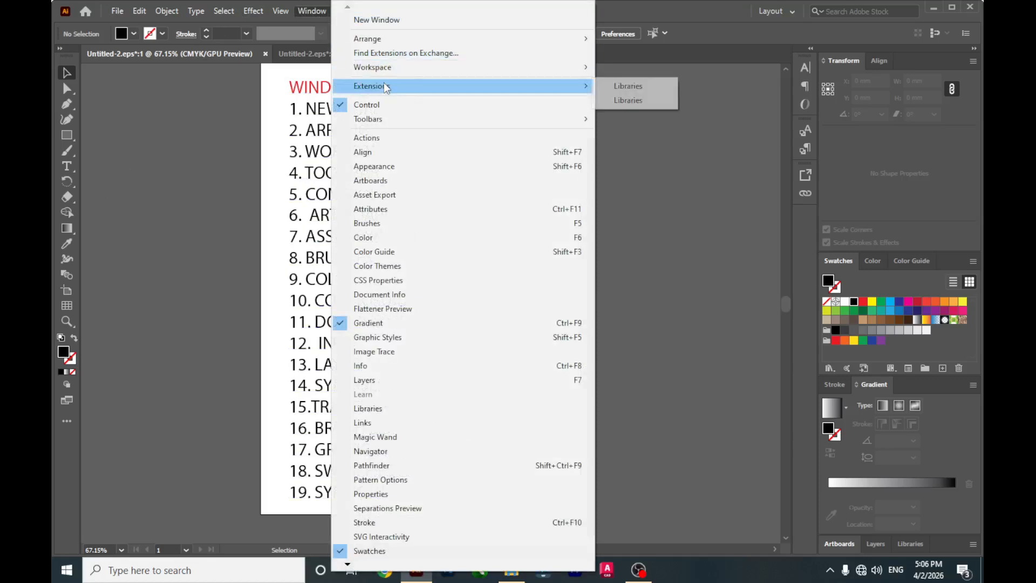
{"action": "mouse_move", "coordinate": [564, 68]}
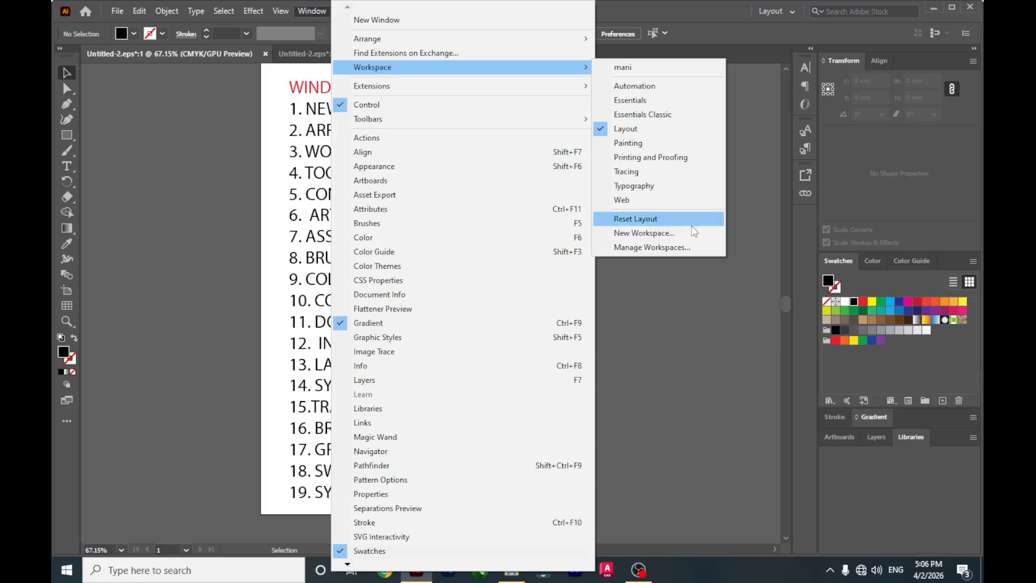
{"action": "left_click", "coordinate": [662, 220]}
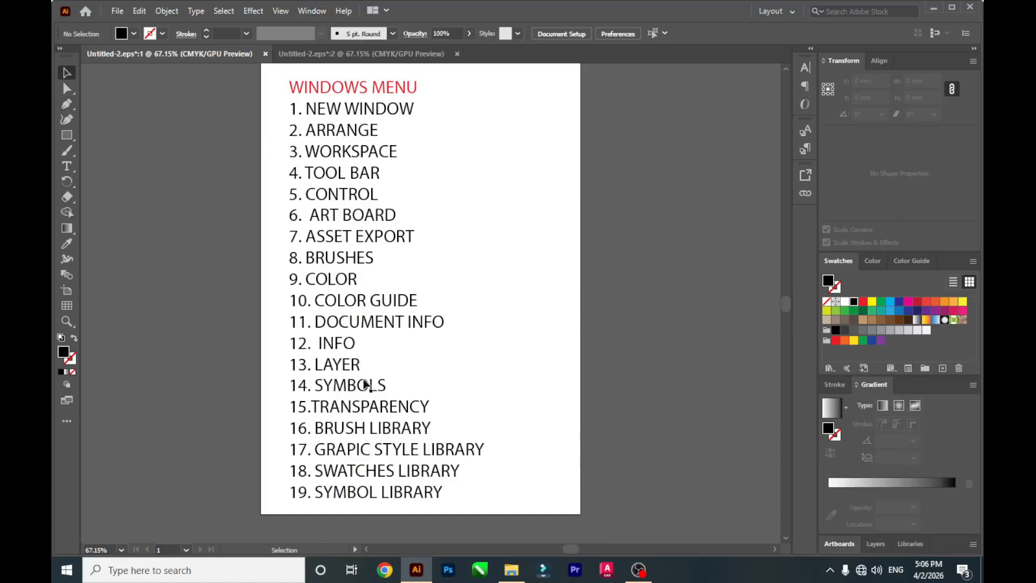
{"action": "left_click", "coordinate": [385, 384]}
{"action": "left_click", "coordinate": [781, 114]}
{"action": "left_click", "coordinate": [423, 90]}
{"action": "left_click", "coordinate": [313, 11]}
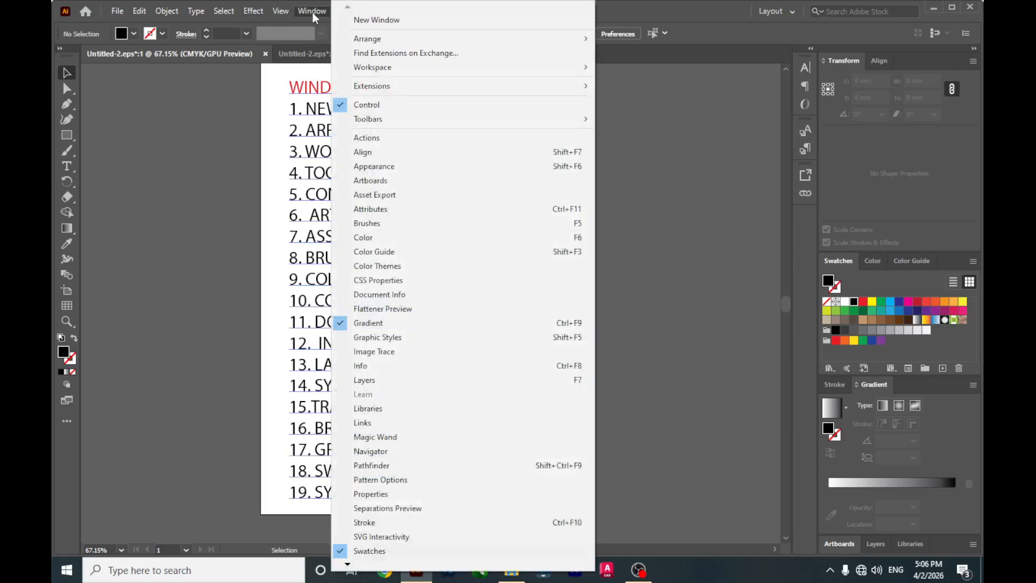
{"action": "left_click", "coordinate": [226, 124]}
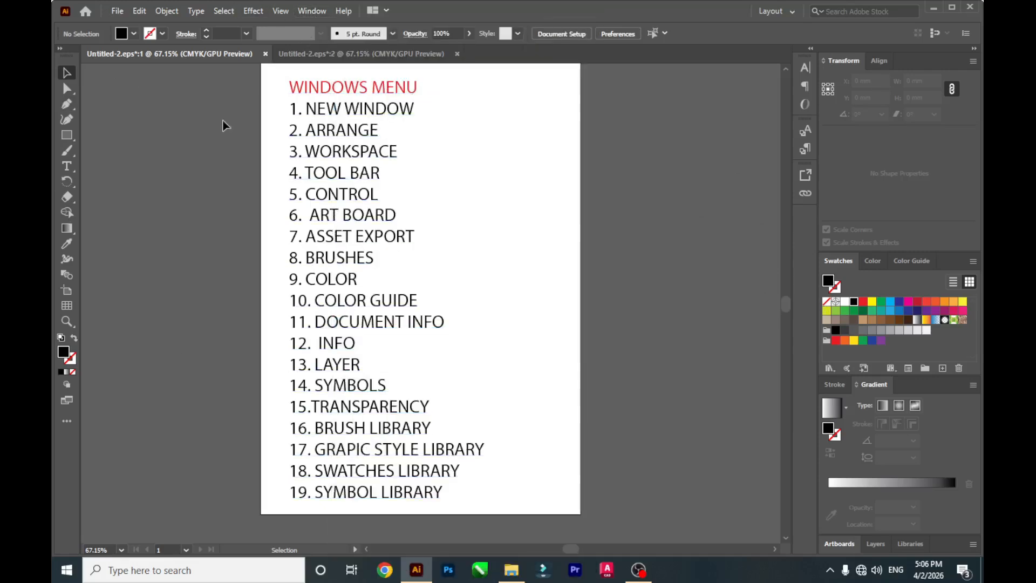
Switch the tools to the Advanced toolbar and return to the Basic toolbar.
{"action": "left_click", "coordinate": [313, 12]}
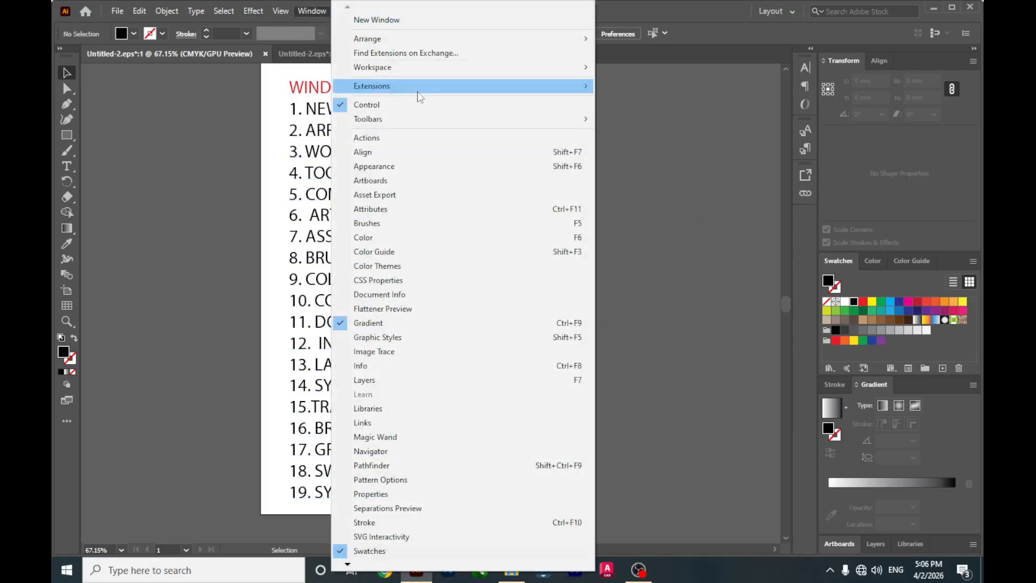
{"action": "mouse_move", "coordinate": [458, 120]}
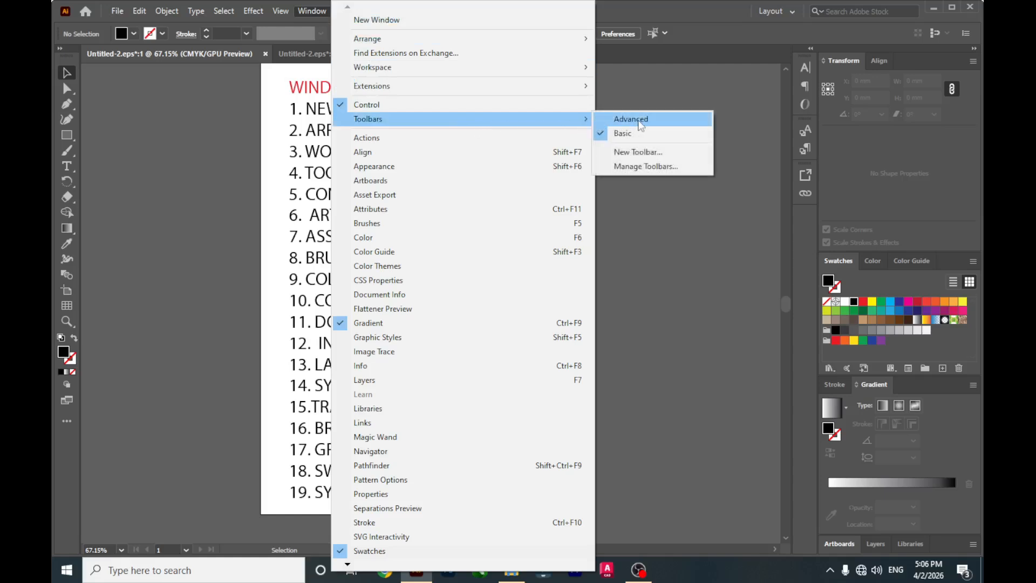
{"action": "left_click", "coordinate": [639, 124]}
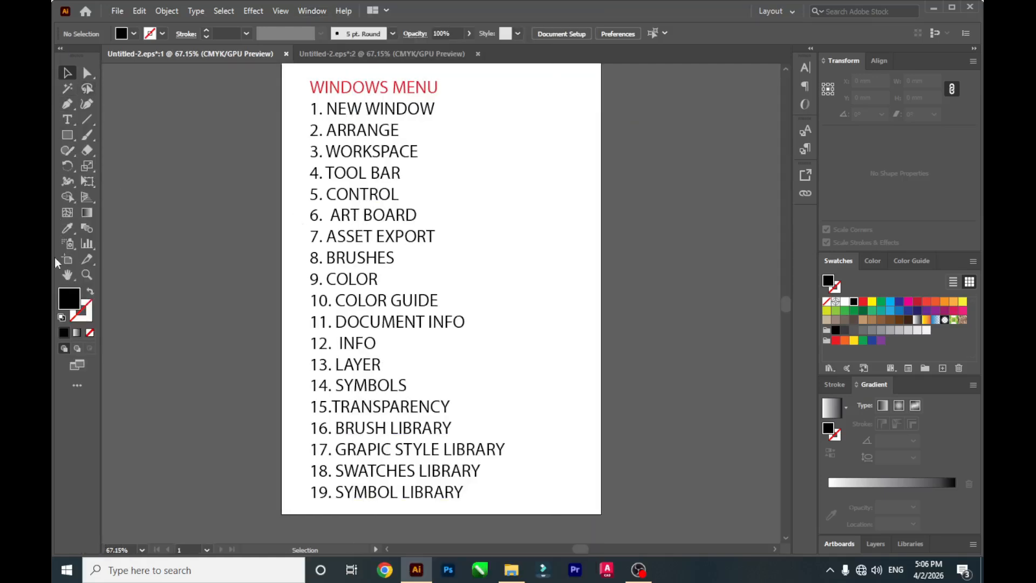
{"action": "left_click", "coordinate": [309, 11]}
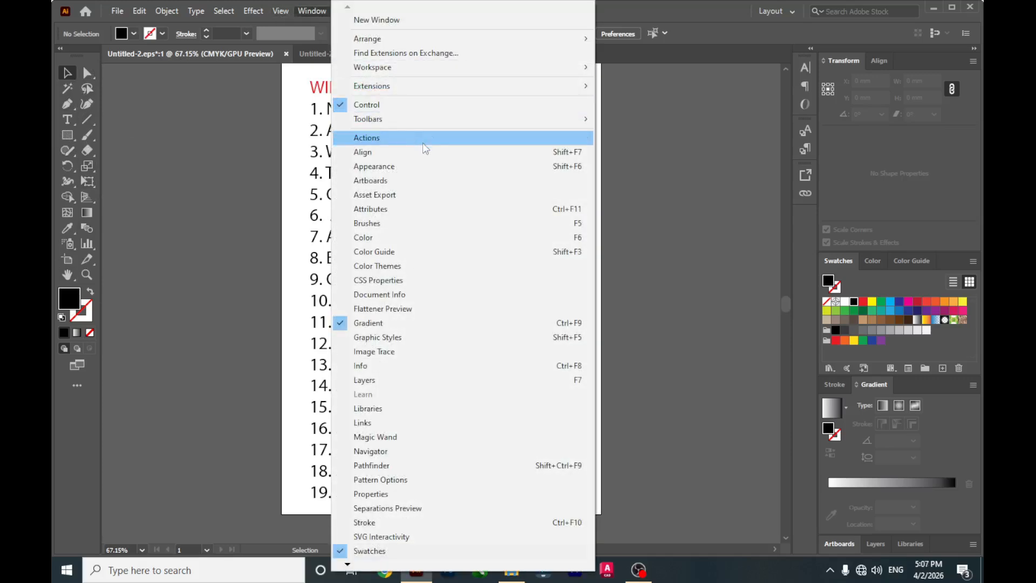
{"action": "mouse_move", "coordinate": [471, 122]}
{"action": "left_click", "coordinate": [630, 133]}
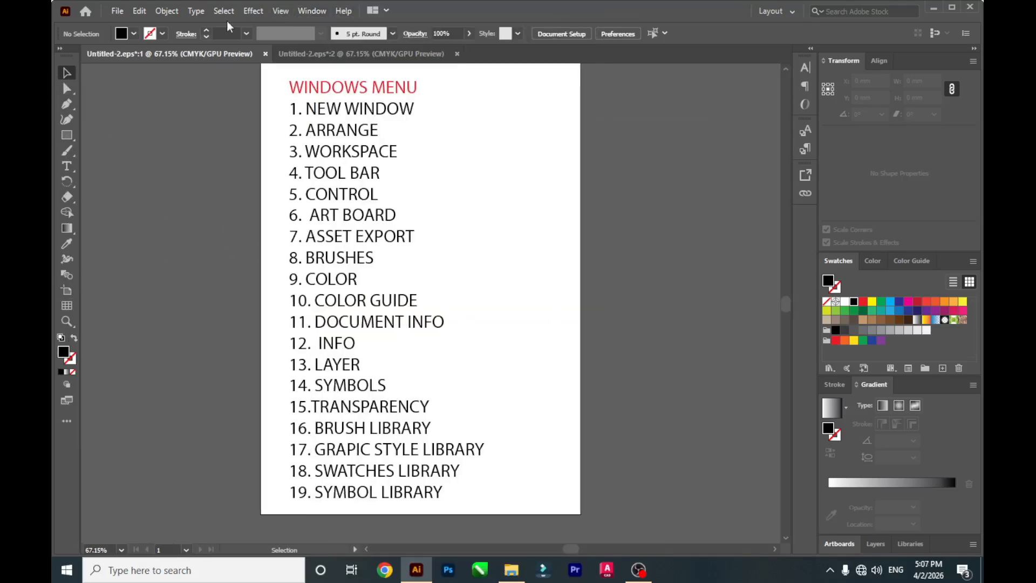
Add a custom toolbar in the Manage Toolbar dialog, delete it and dismiss the dialog.
{"action": "left_click", "coordinate": [321, 12]}
{"action": "mouse_move", "coordinate": [519, 128]}
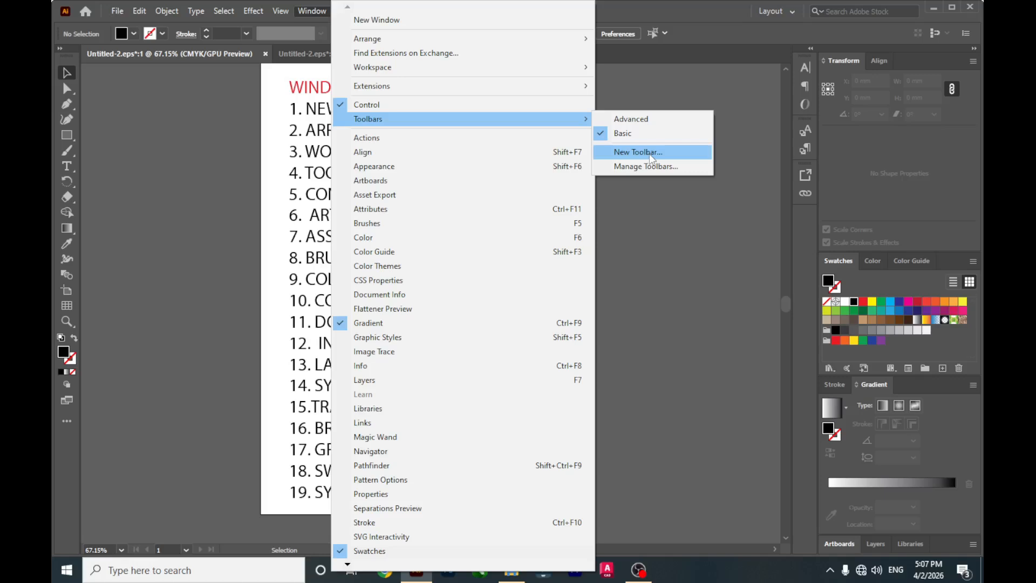
{"action": "left_click", "coordinate": [653, 170]}
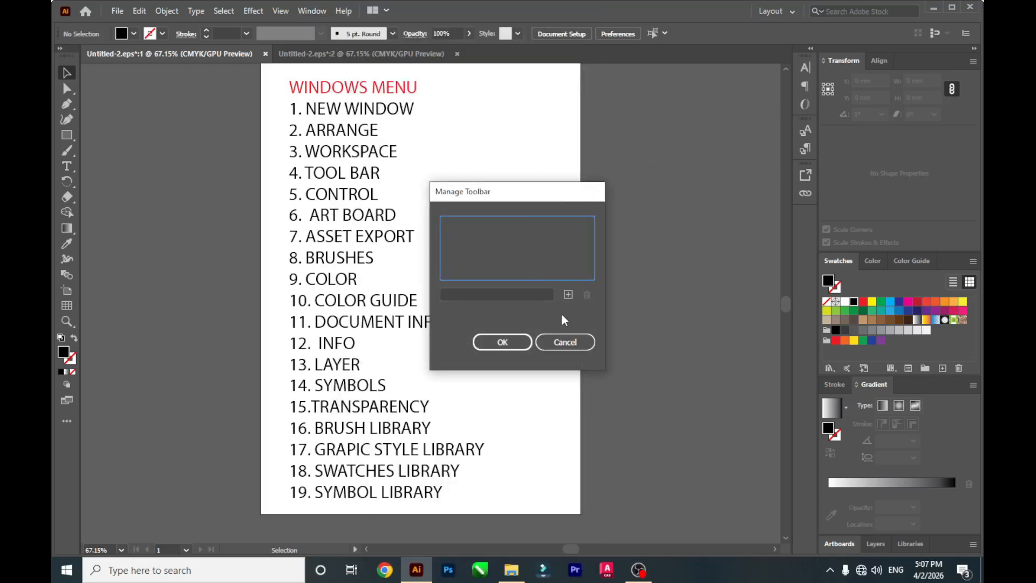
{"action": "left_click", "coordinate": [568, 294]}
{"action": "left_click", "coordinate": [506, 294]}
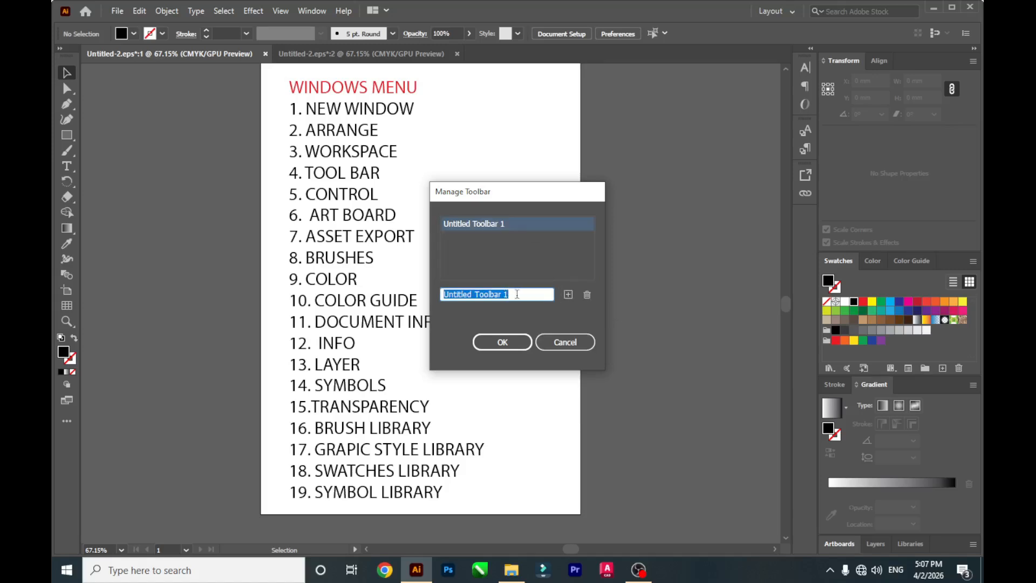
{"action": "left_click", "coordinate": [587, 295]}
{"action": "left_click", "coordinate": [565, 342]}
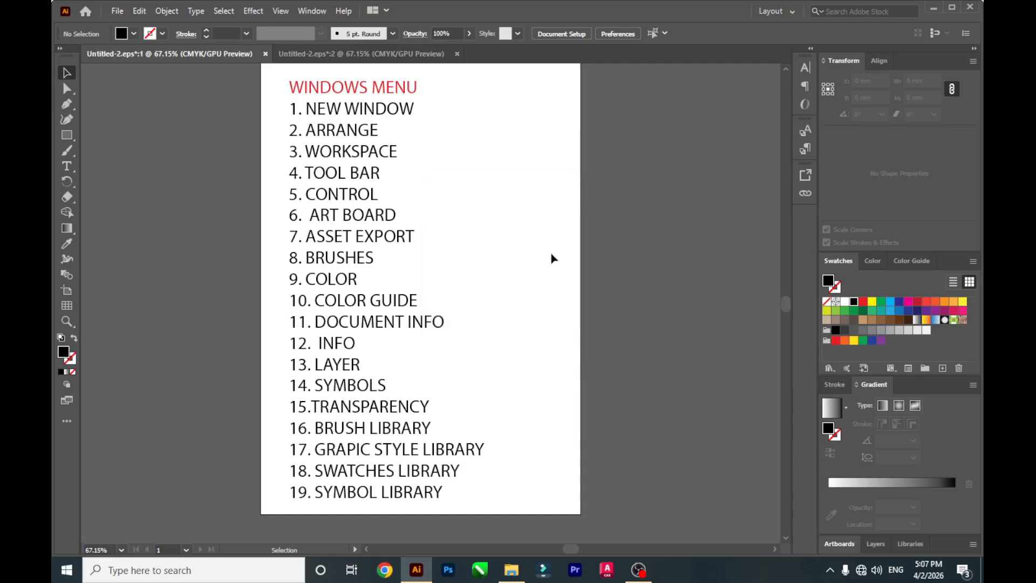
{"action": "left_click", "coordinate": [323, 15]}
{"action": "left_click", "coordinate": [290, 14]}
{"action": "left_click", "coordinate": [289, 14]}
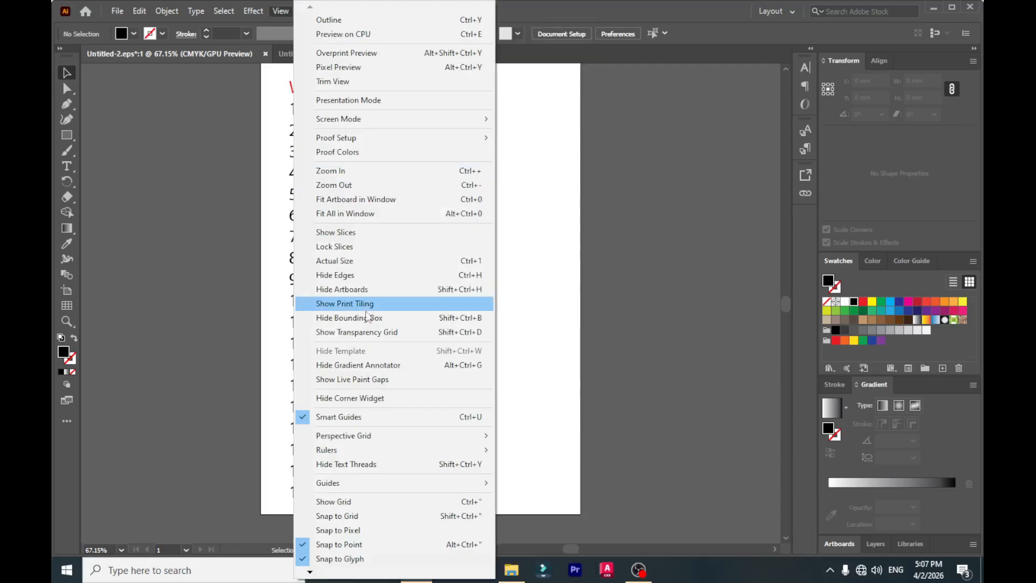
{"action": "left_click", "coordinate": [200, 170]}
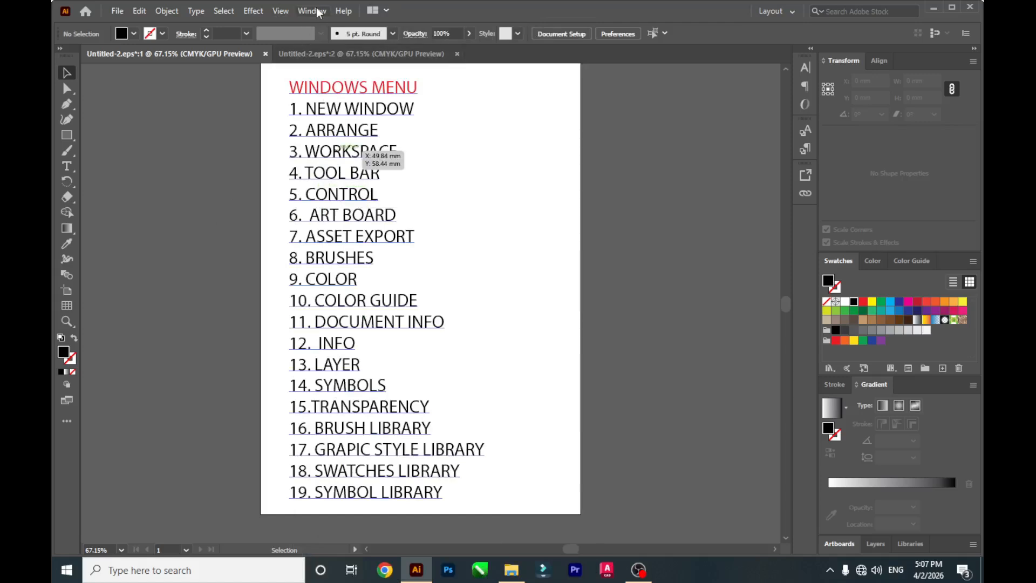
Hide the Control bar and show it again, and activate the Direct Selection tool.
{"action": "left_click", "coordinate": [313, 11]}
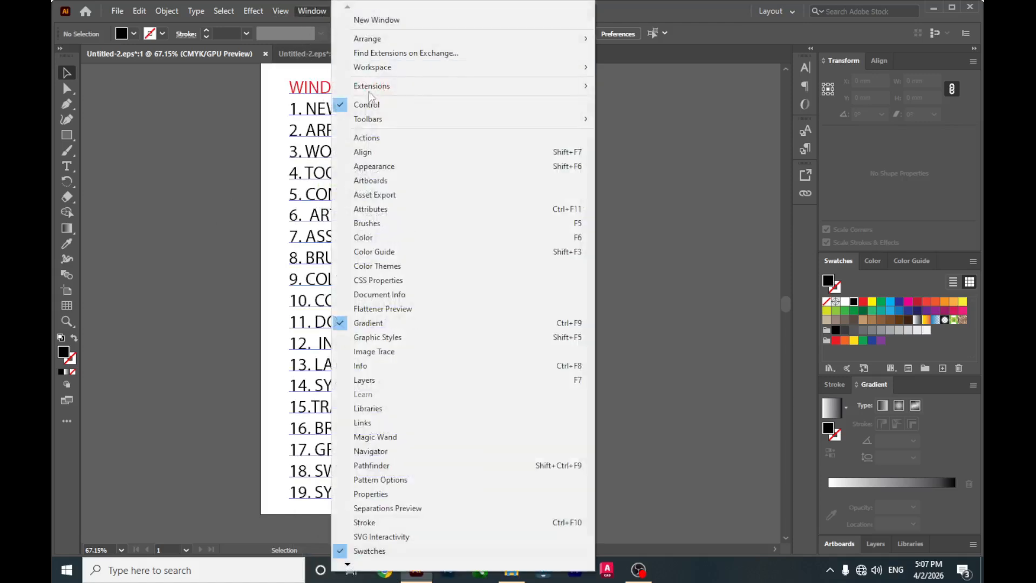
{"action": "left_click", "coordinate": [393, 106]}
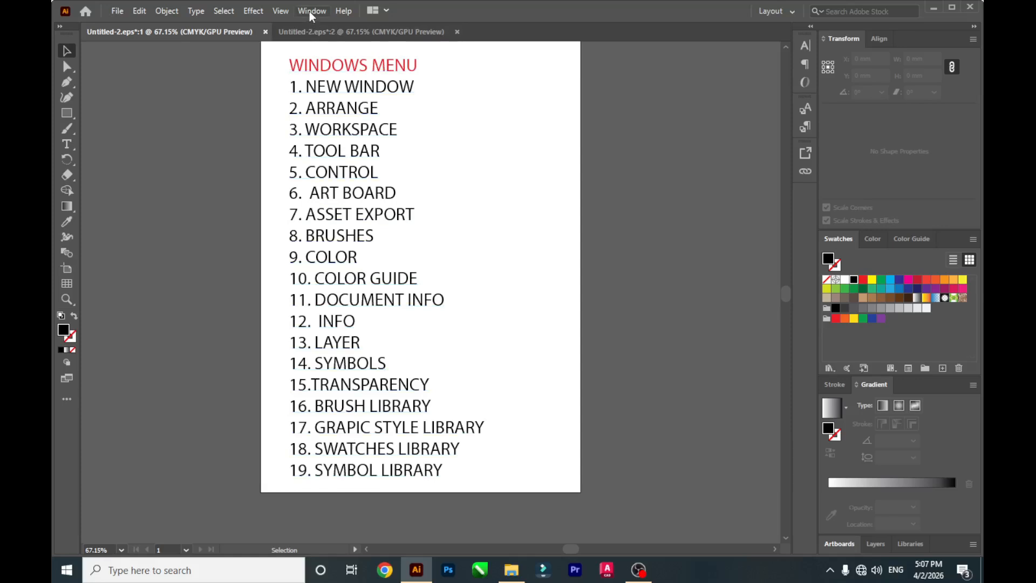
{"action": "left_click", "coordinate": [311, 12]}
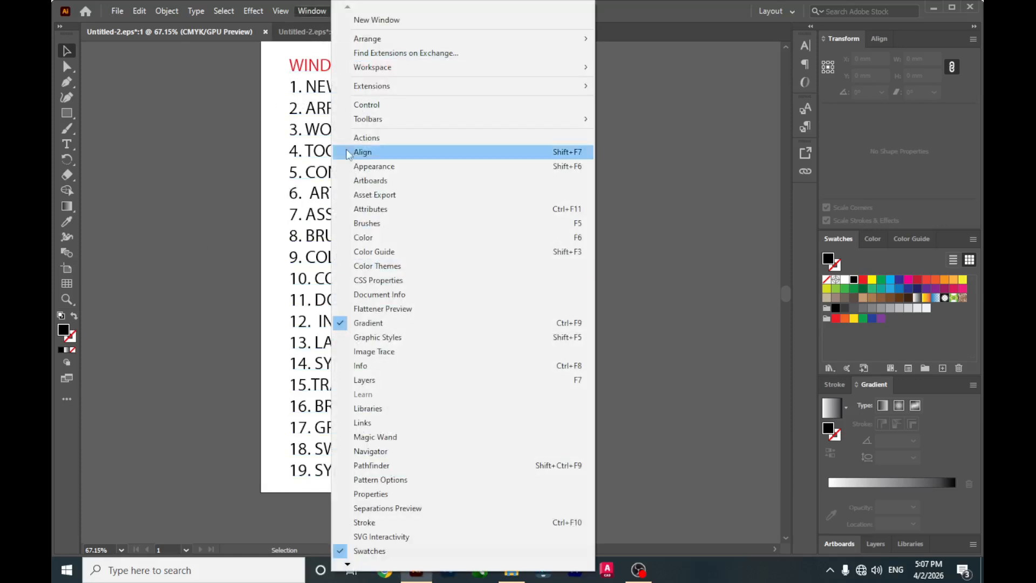
{"action": "left_click", "coordinate": [372, 105]}
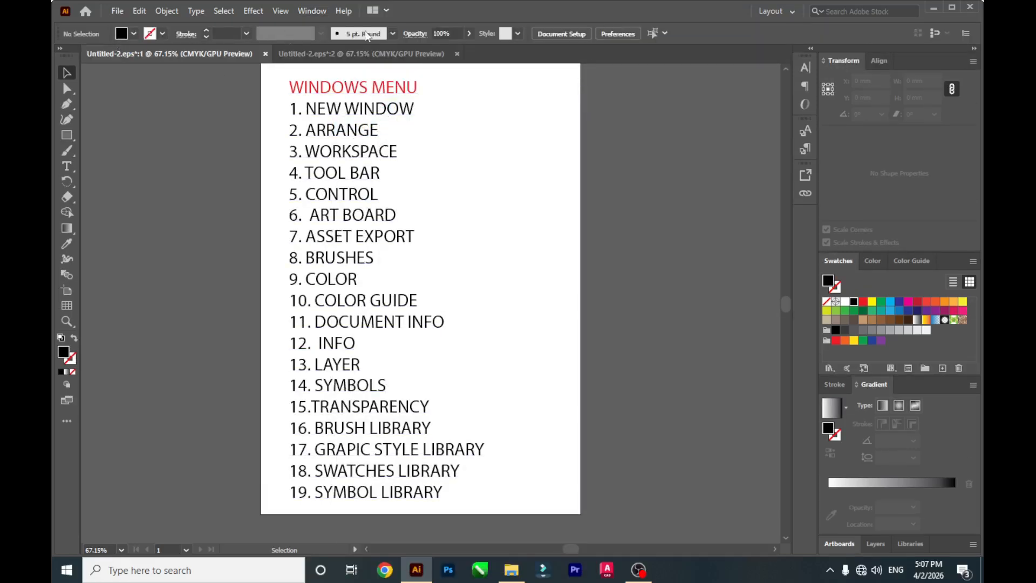
{"action": "left_click", "coordinate": [69, 89]}
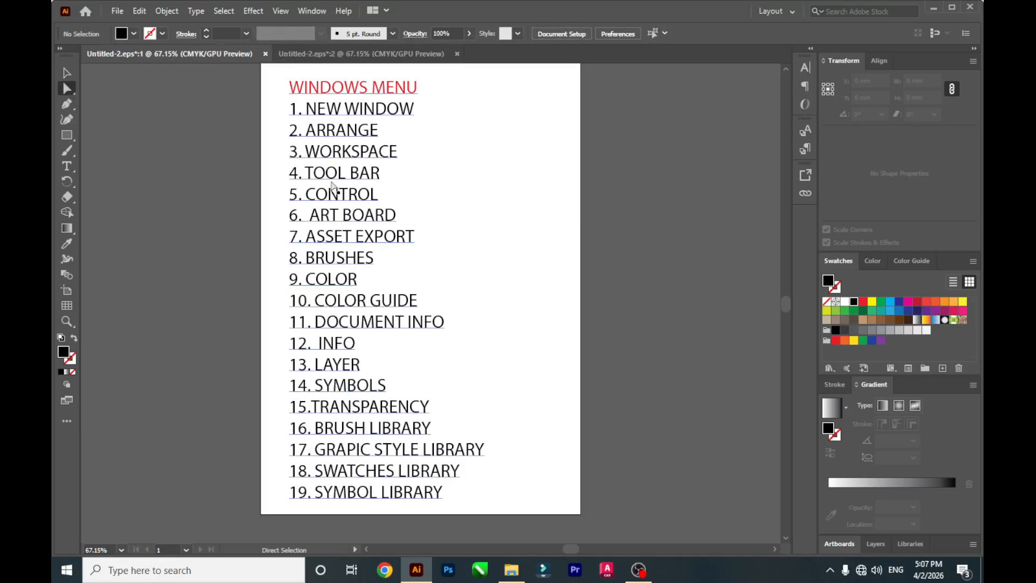
{"action": "left_click", "coordinate": [342, 214]}
Show the Artboards panel and look at Artboard 1's options without changing them.
{"action": "left_click", "coordinate": [311, 12]}
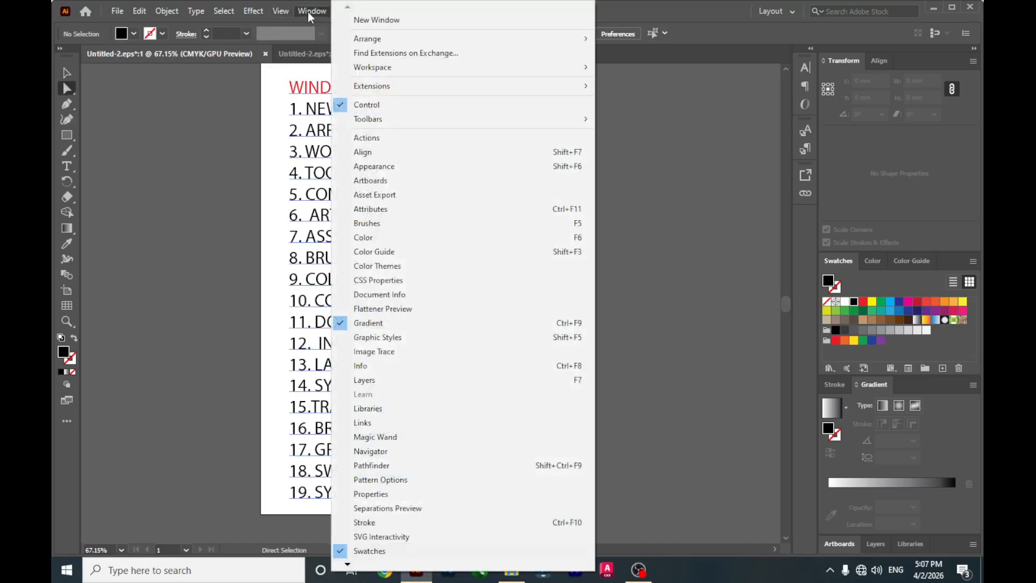
{"action": "left_click", "coordinate": [396, 180]}
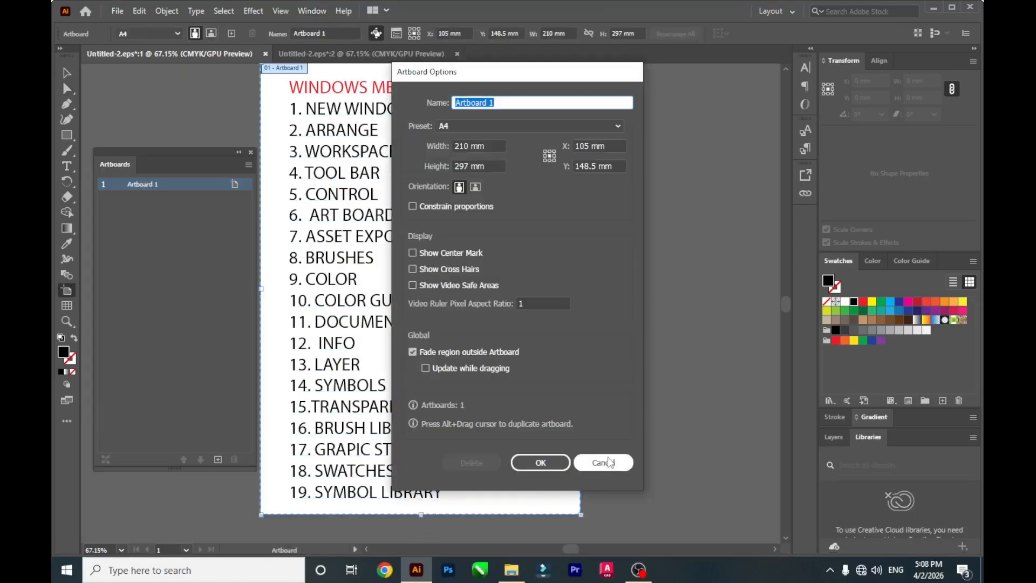
{"action": "left_click", "coordinate": [603, 462]}
{"action": "key", "text": "Escape"}
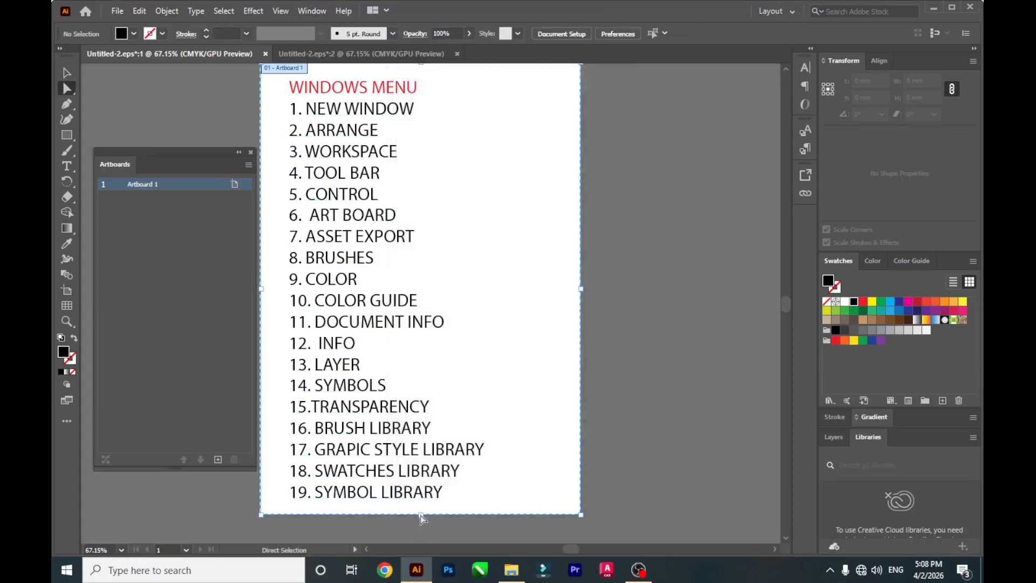
Rename Artboard 1 to "window" in its artboard options.
{"action": "double_click", "coordinate": [200, 186]}
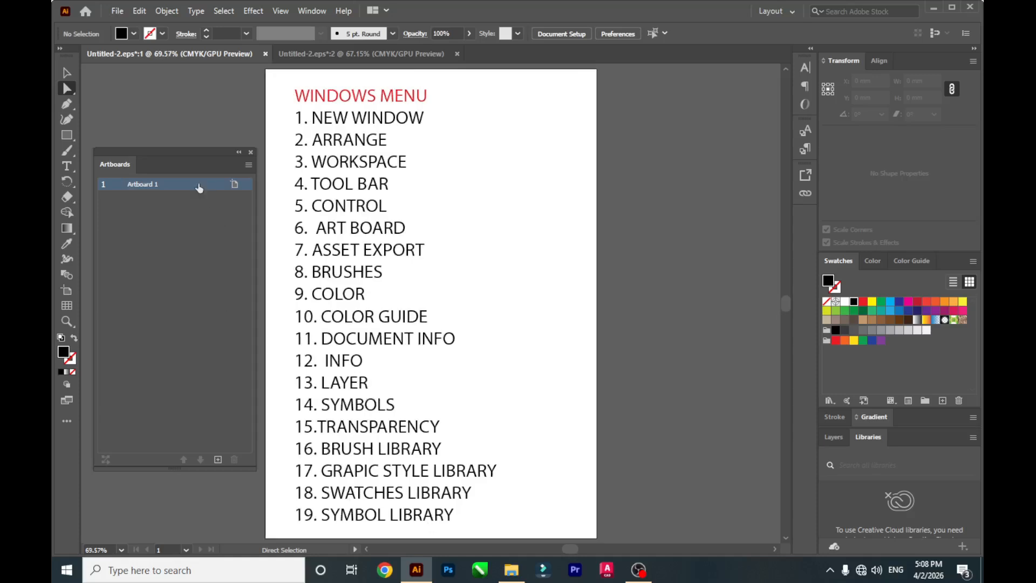
{"action": "left_click", "coordinate": [234, 185]}
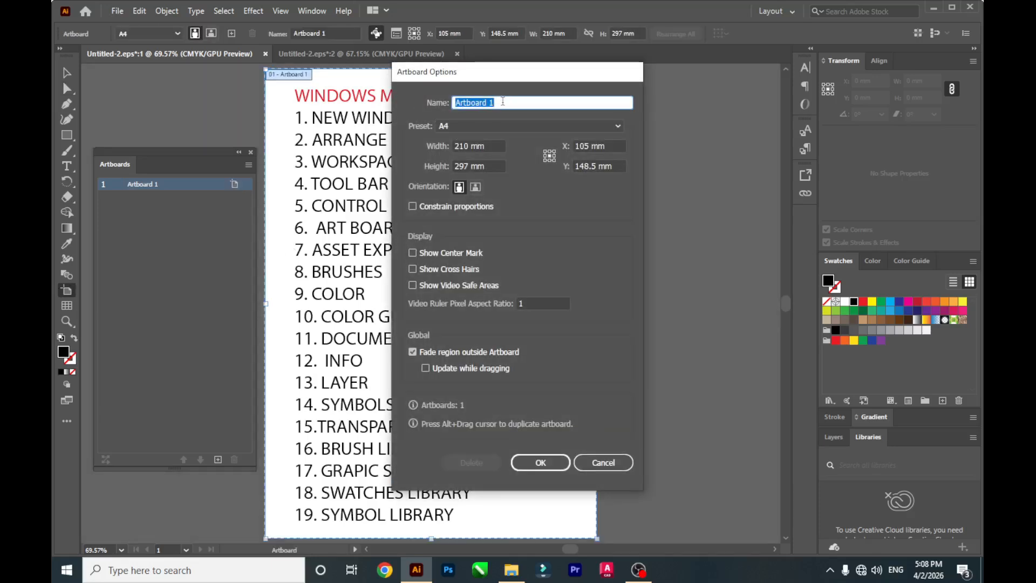
{"action": "type", "text": "window"}
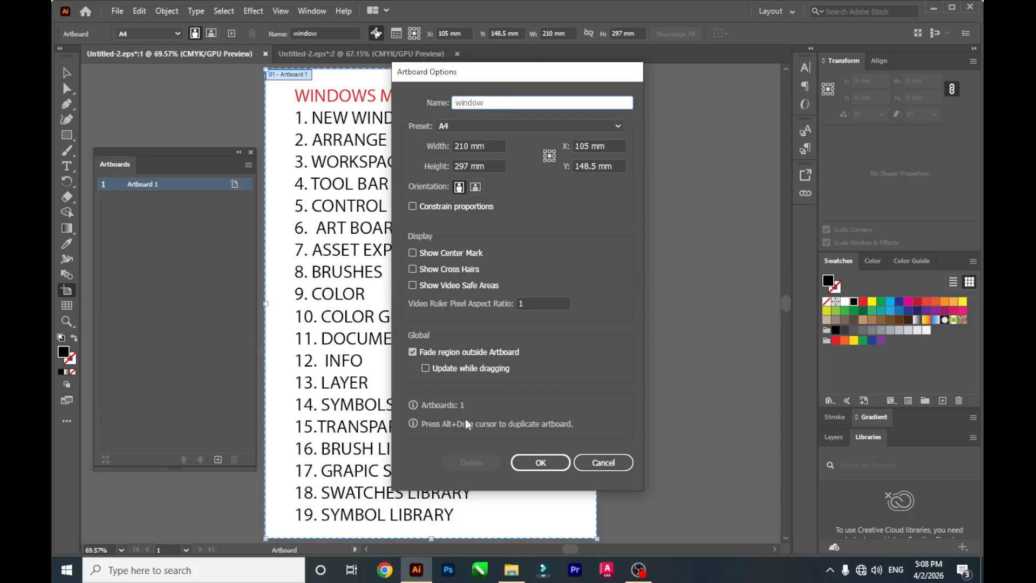
{"action": "left_click", "coordinate": [546, 464]}
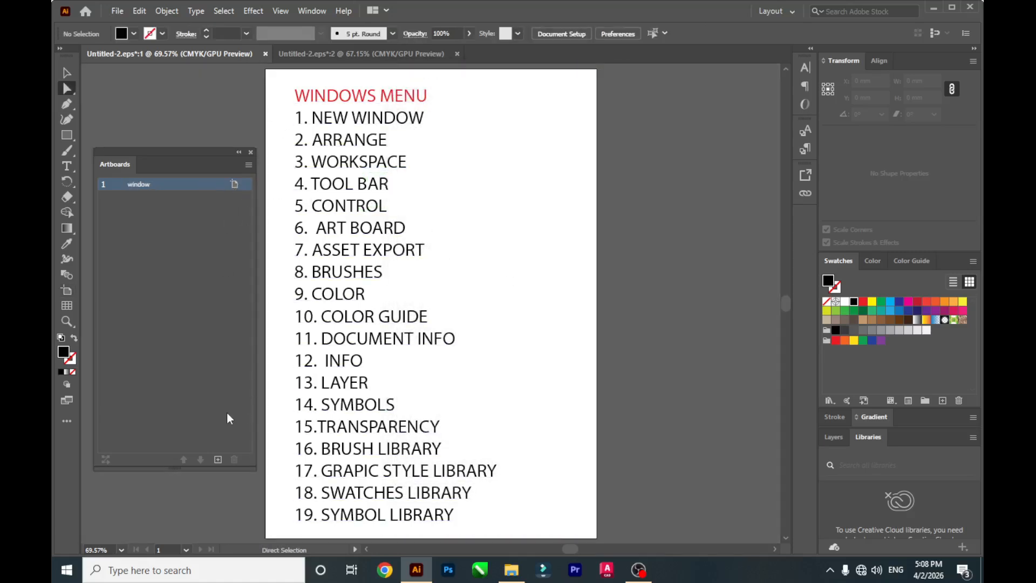
Add a second artboard and rename it "page22".
{"action": "left_click", "coordinate": [217, 460]}
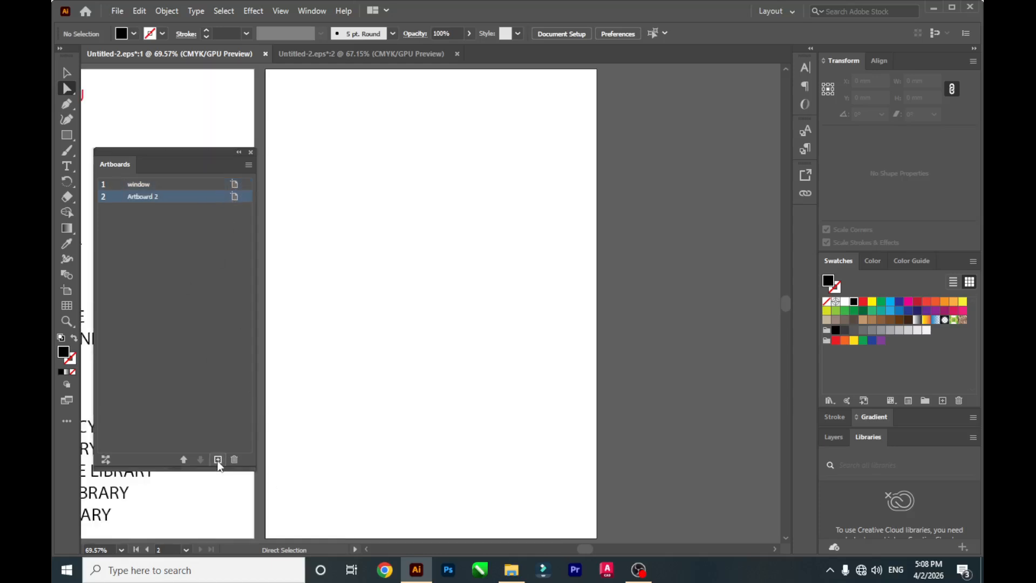
{"action": "left_click_drag", "start_coordinate": [583, 549], "coordinate": [563, 545]}
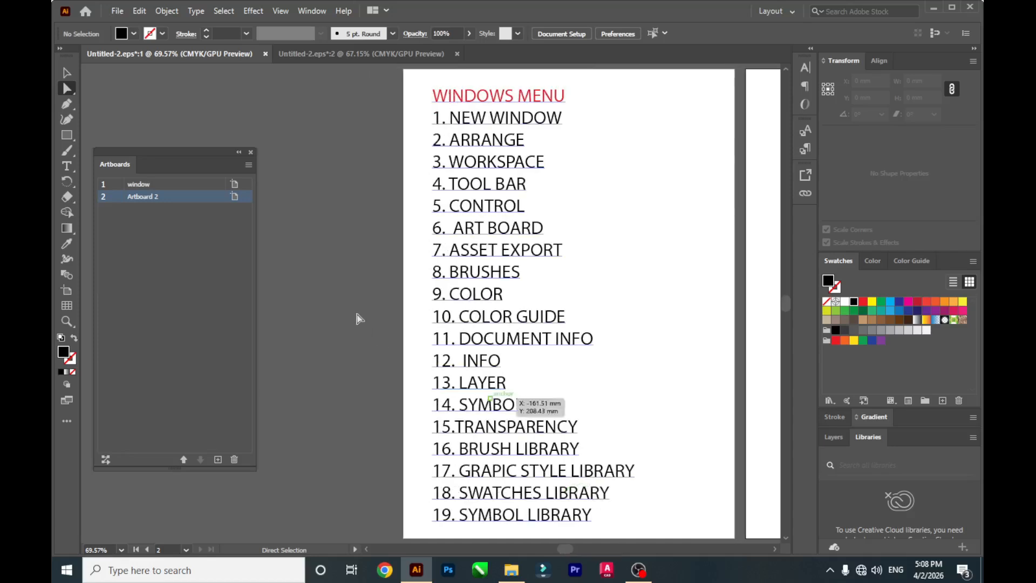
{"action": "scroll", "coordinate": [361, 319], "scroll_direction": "up", "scroll_amount": 1}
{"action": "left_click", "coordinate": [156, 197]}
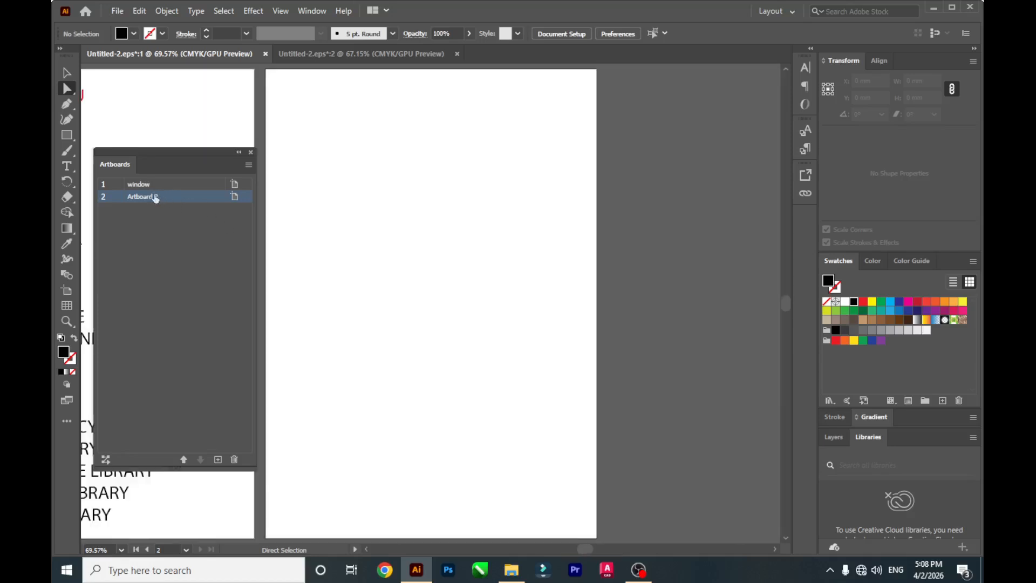
{"action": "double_click", "coordinate": [155, 197]}
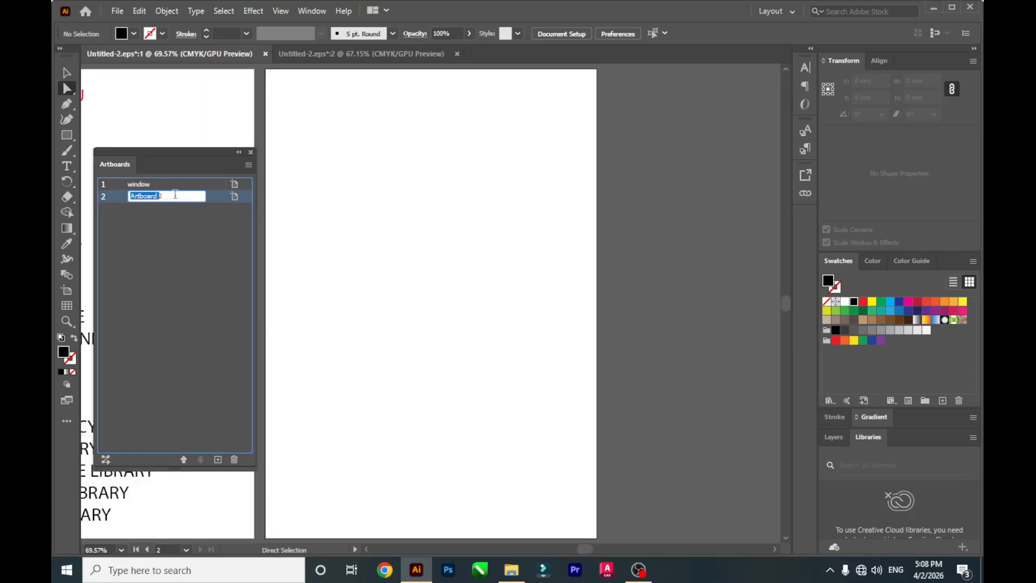
{"action": "type", "text": "page22"}
{"action": "left_click", "coordinate": [190, 292]}
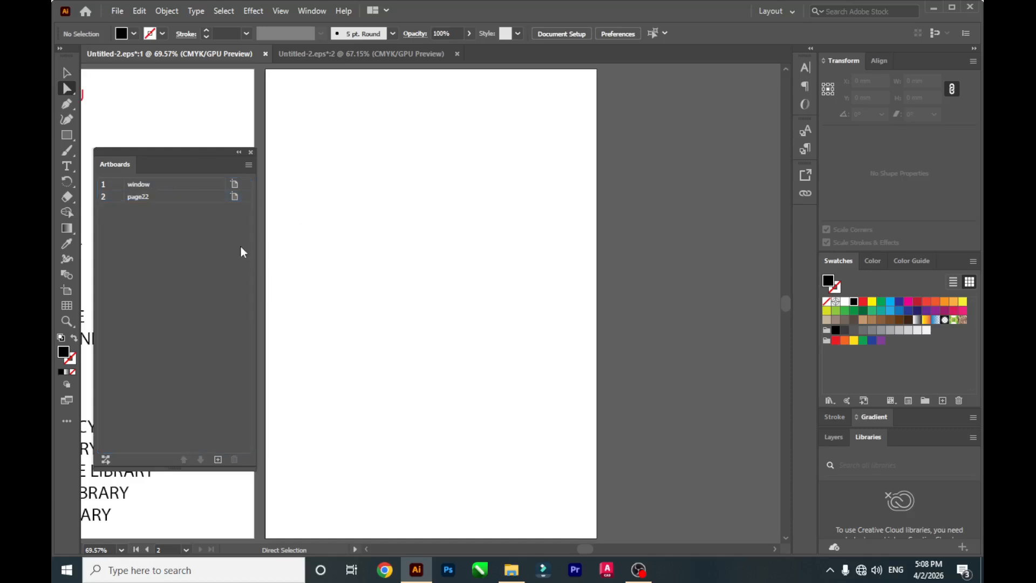
Add a third artboard, set its orientation to landscape and check its placement beside the page22 artboard.
{"action": "scroll", "coordinate": [301, 282], "scroll_direction": "down", "scroll_amount": 1}
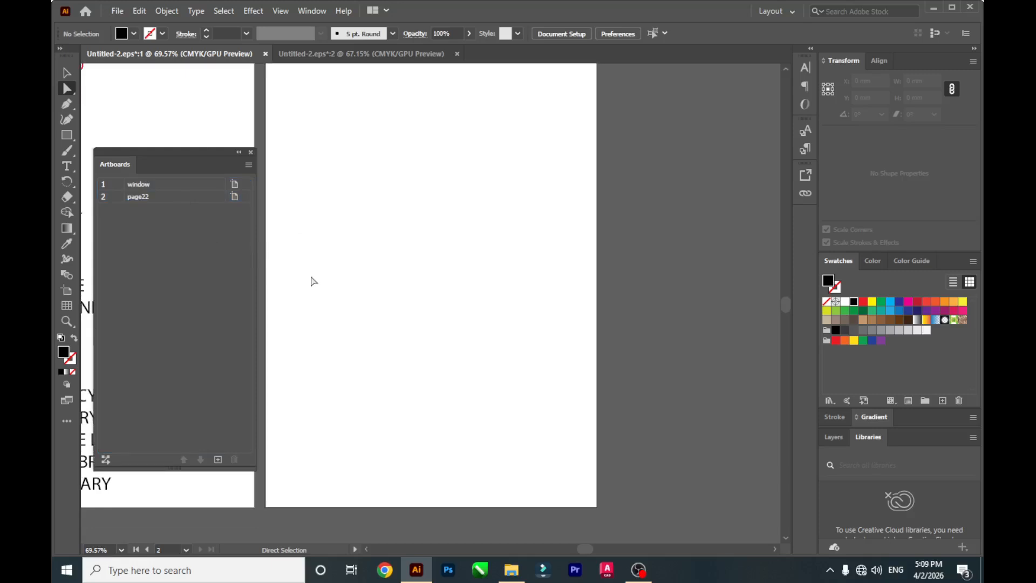
{"action": "scroll", "coordinate": [319, 257], "scroll_direction": "down", "scroll_amount": 2, "text": "alt"}
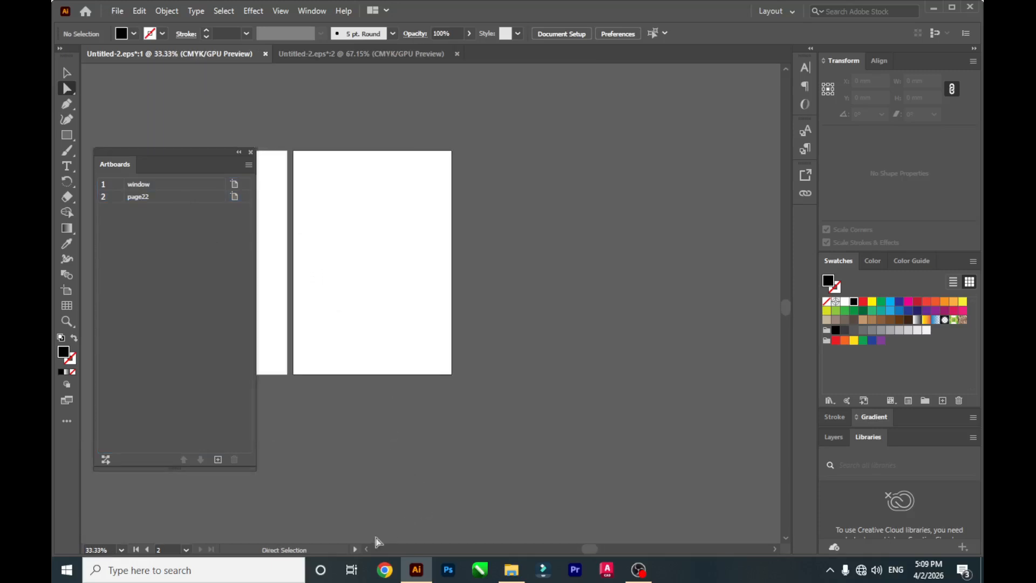
{"action": "left_click_drag", "start_coordinate": [366, 545], "coordinate": [364, 548]}
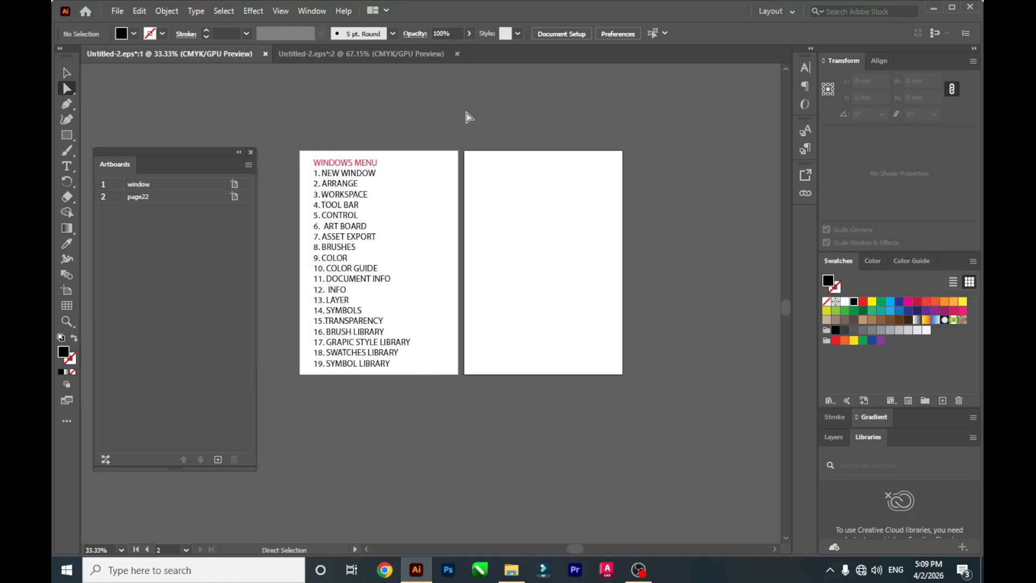
{"action": "left_click", "coordinate": [219, 462]}
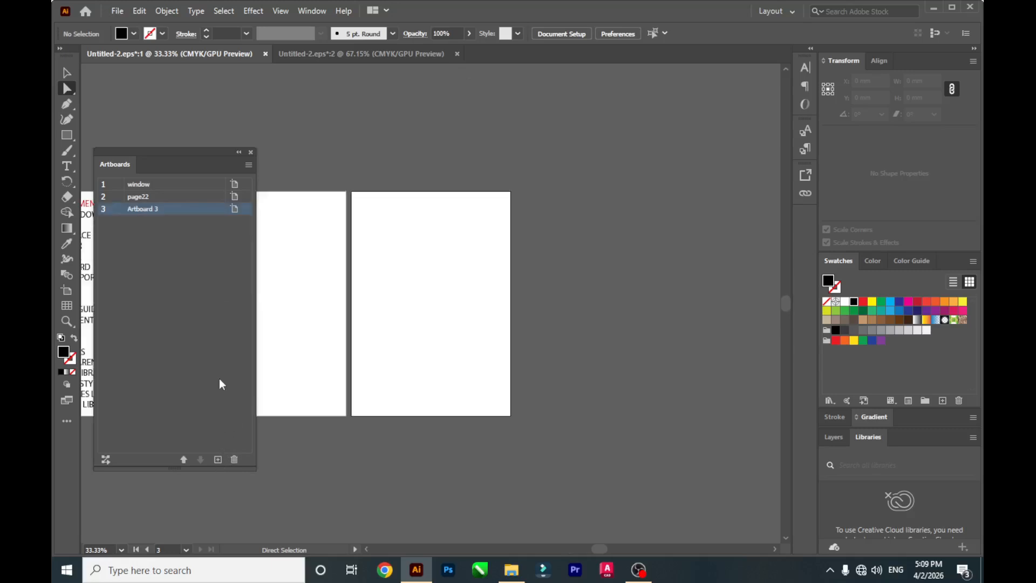
{"action": "double_click", "coordinate": [189, 210]}
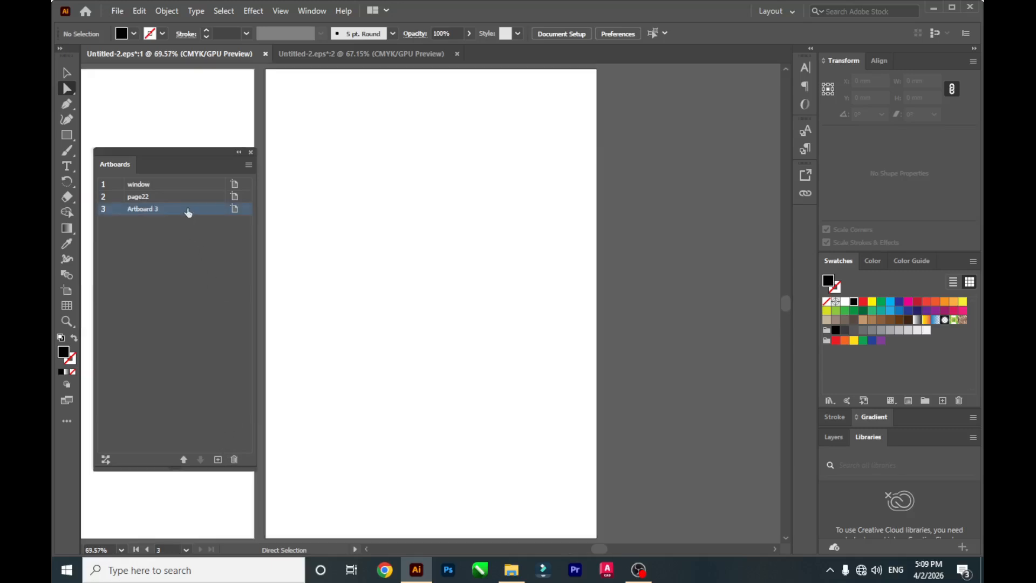
{"action": "left_click", "coordinate": [233, 208]}
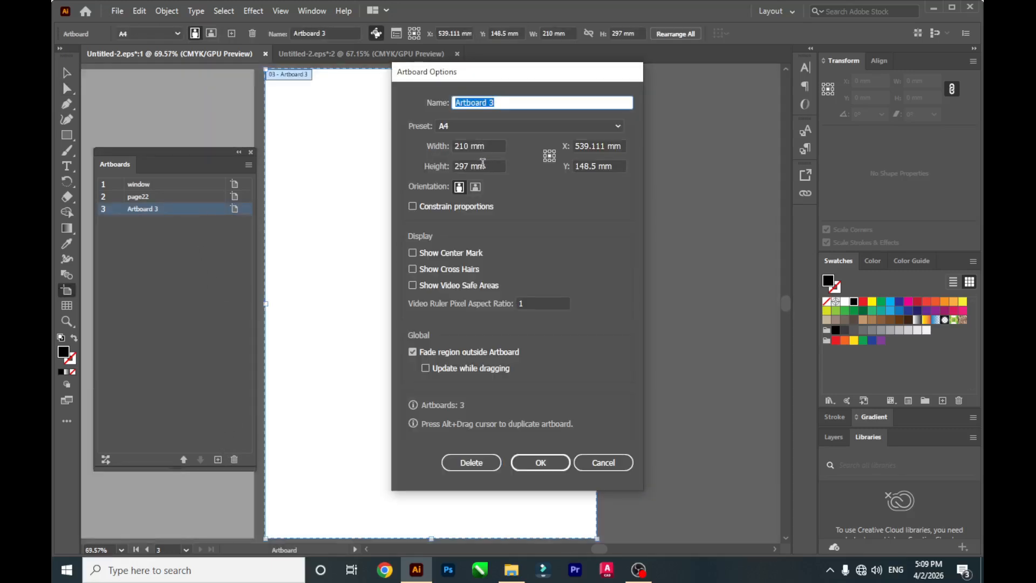
{"action": "left_click", "coordinate": [477, 187]}
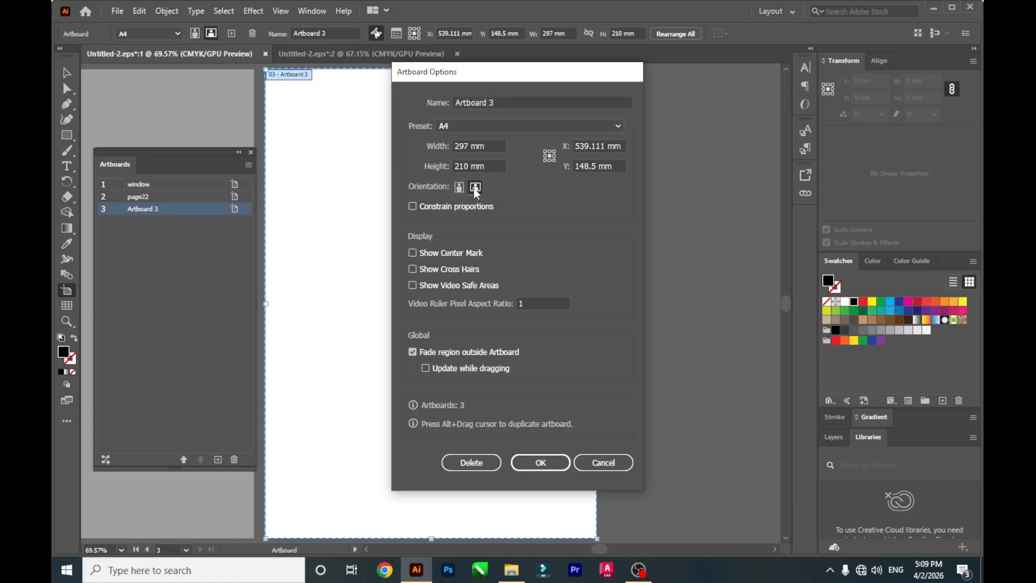
{"action": "left_click", "coordinate": [542, 462]}
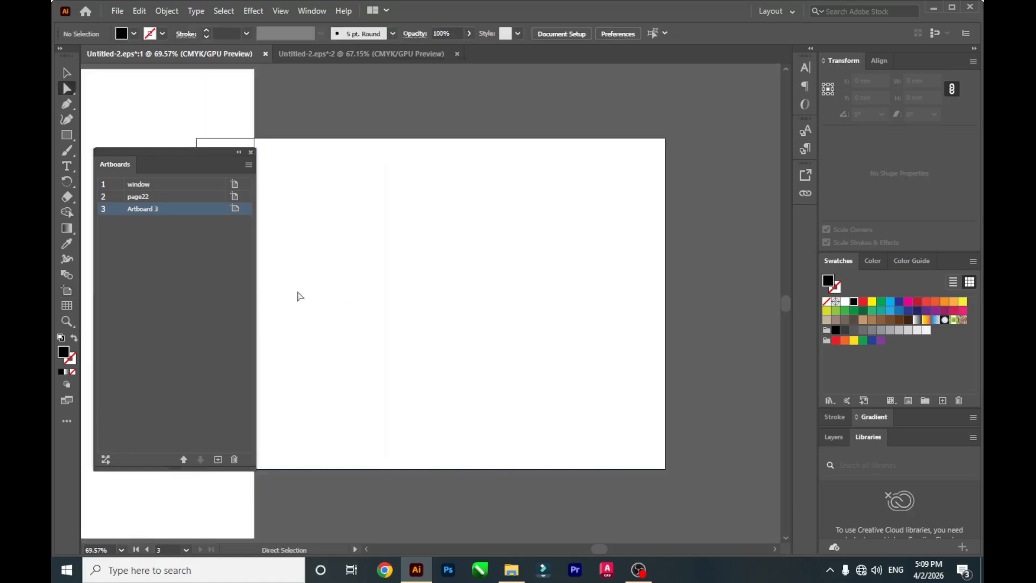
{"action": "scroll", "coordinate": [338, 319], "scroll_direction": "down", "scroll_amount": 1}
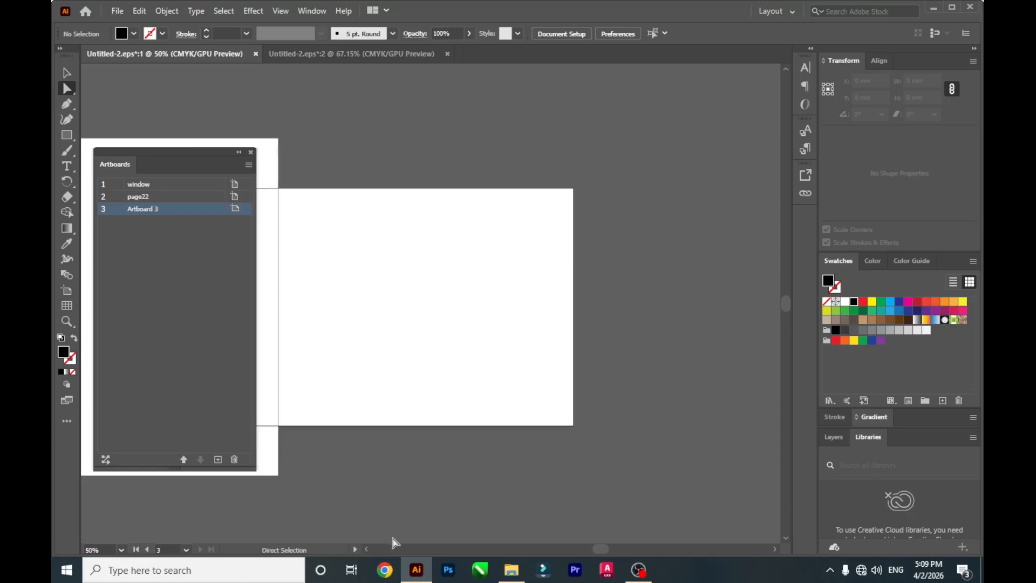
{"action": "left_click", "coordinate": [366, 546]}
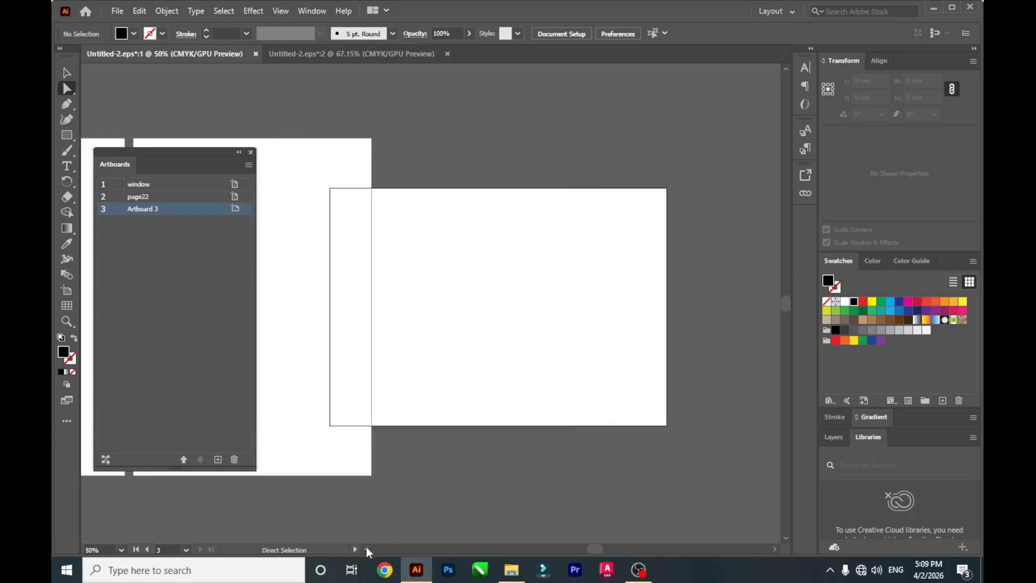
{"action": "left_click", "coordinate": [365, 547]}
{"action": "left_click", "coordinate": [365, 546]}
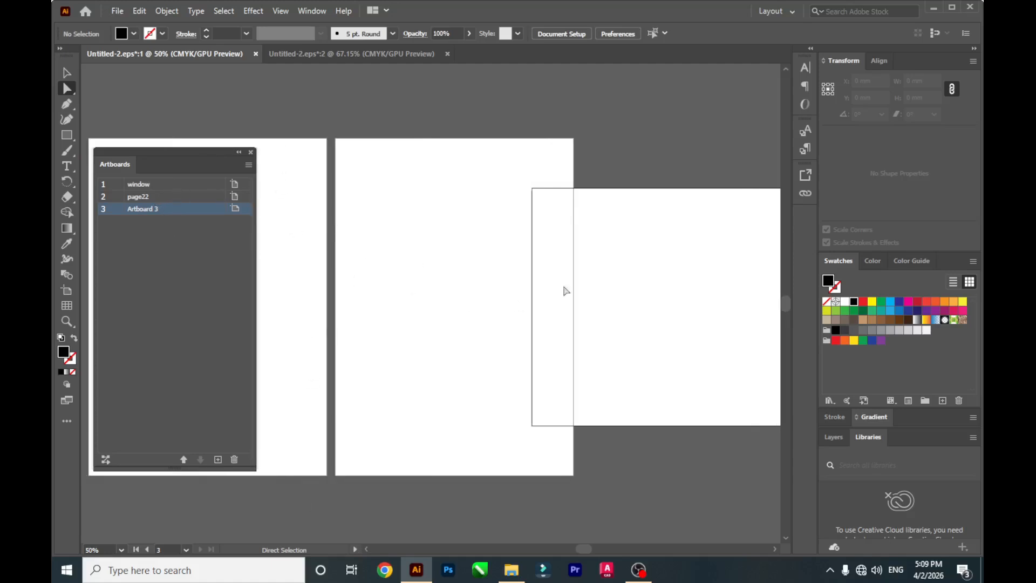
{"action": "left_click_drag", "start_coordinate": [575, 550], "coordinate": [581, 549]}
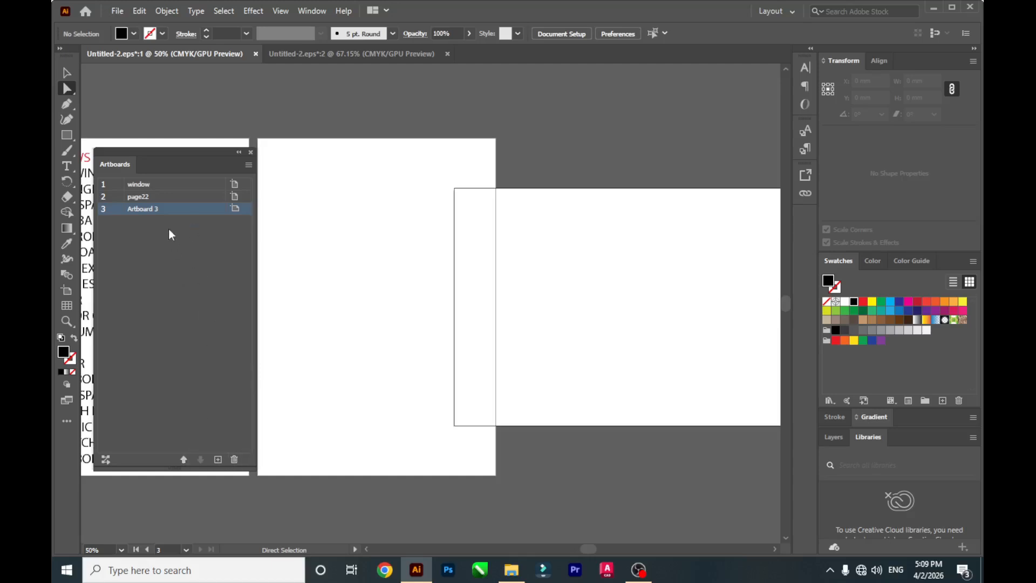
Rearrange all artboards into 3 columns with 30 mm spacing and move the Artboards panel aside to check the layout.
{"action": "left_click", "coordinate": [106, 460]}
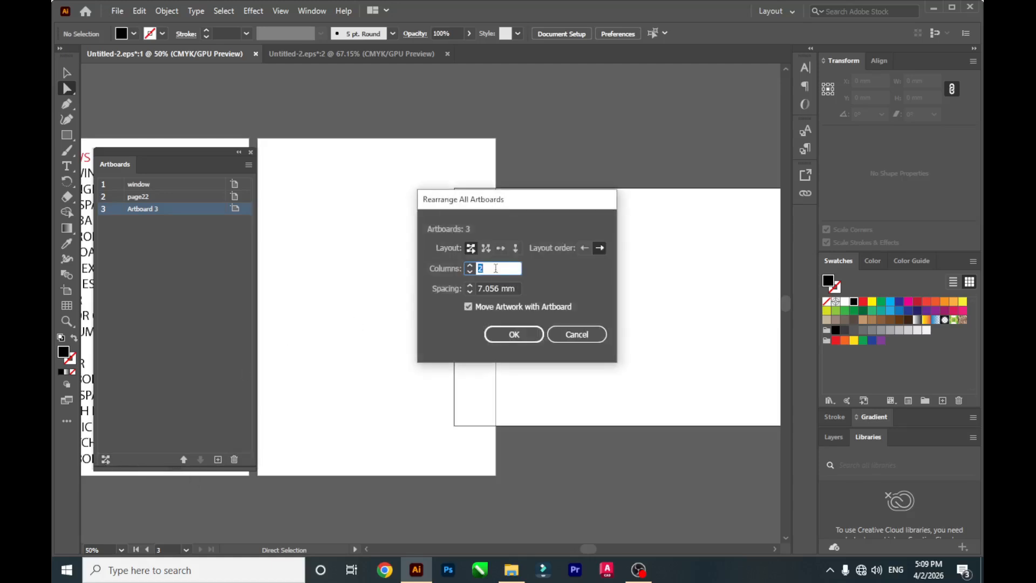
{"action": "type", "text": "20"}
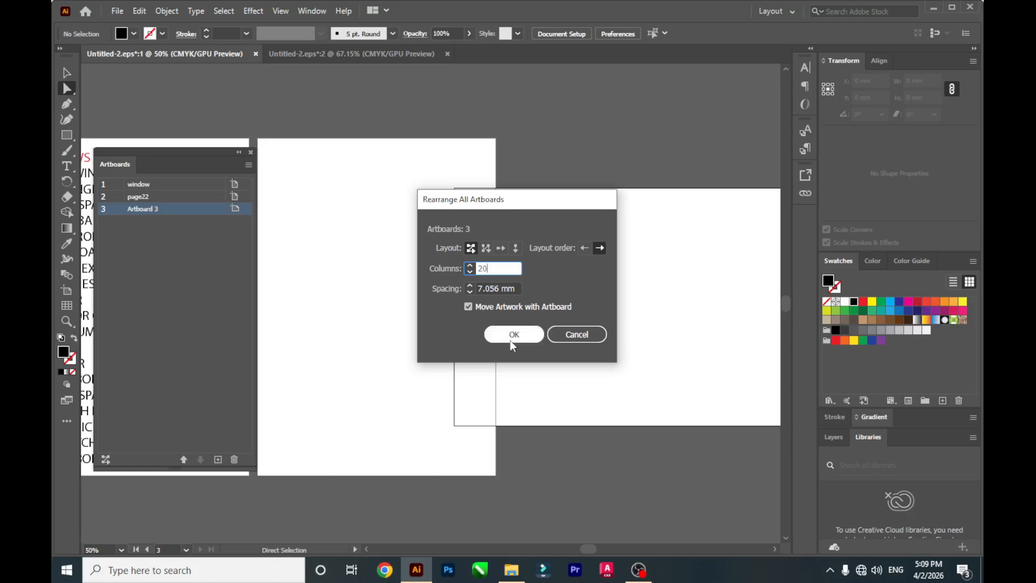
{"action": "key", "text": "Tab"}
{"action": "type", "text": "2"}
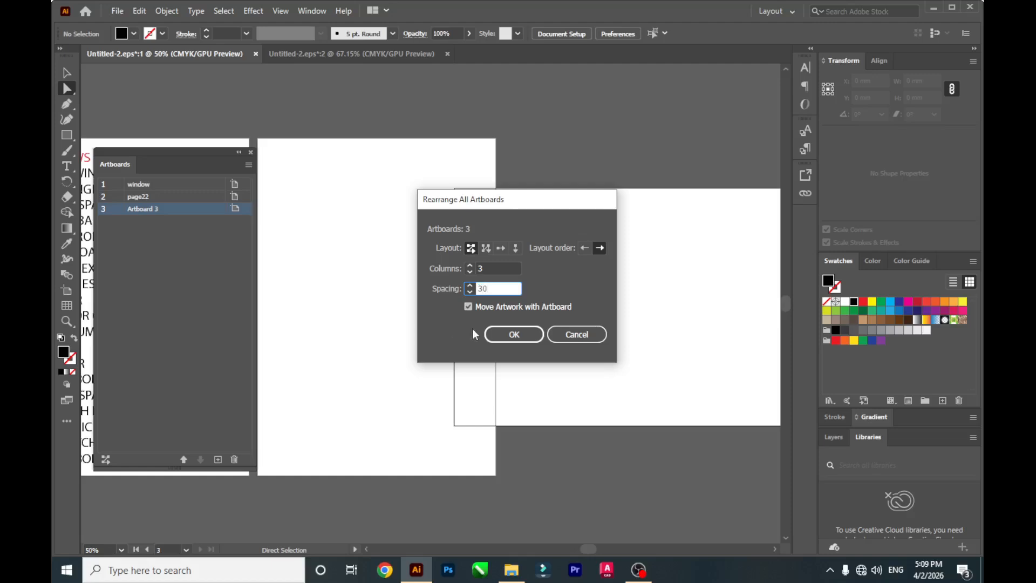
{"action": "left_click", "coordinate": [507, 334]}
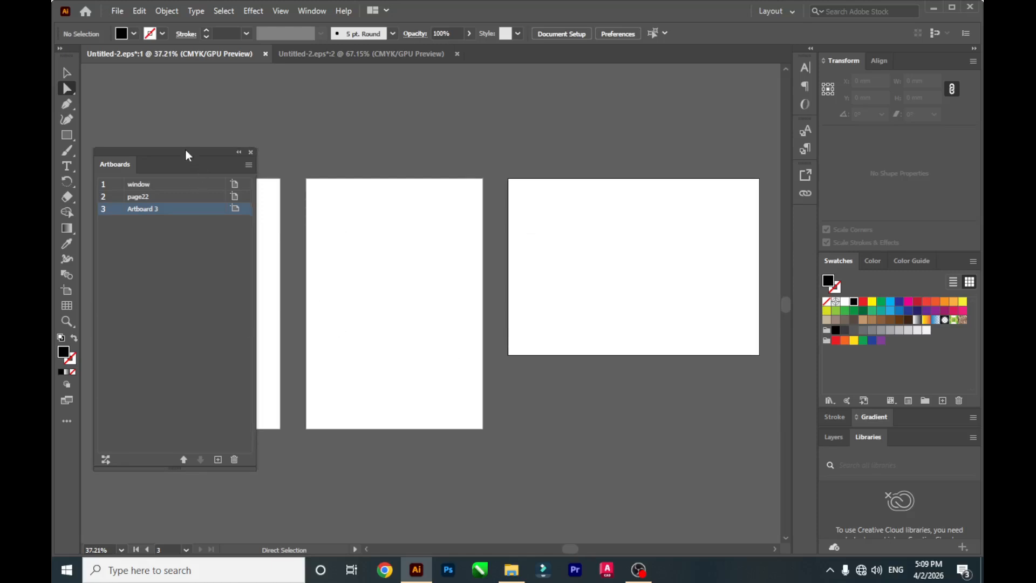
{"action": "left_click_drag", "start_coordinate": [186, 152], "coordinate": [196, 323]}
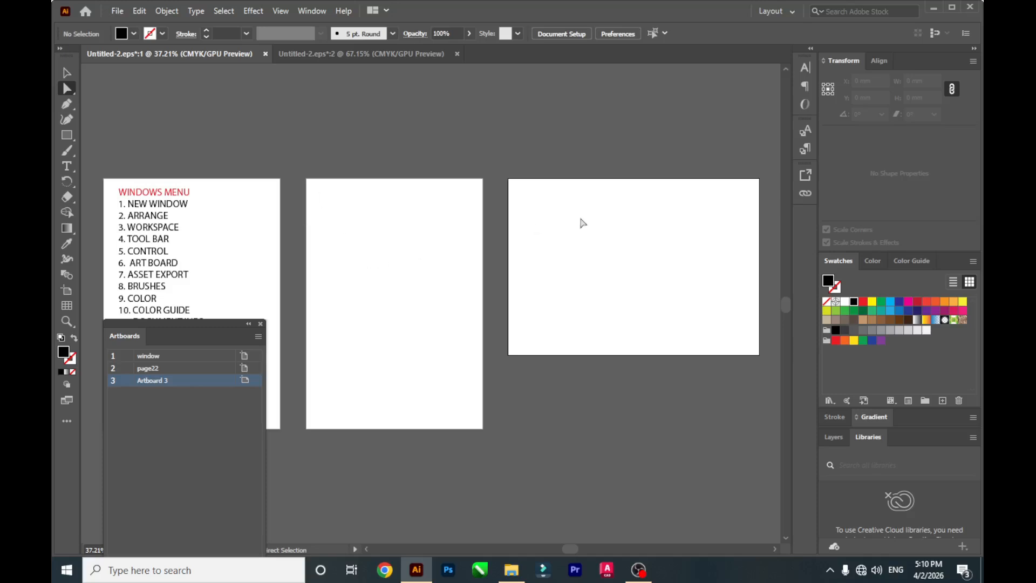
{"action": "left_click_drag", "start_coordinate": [195, 324], "coordinate": [258, 146]}
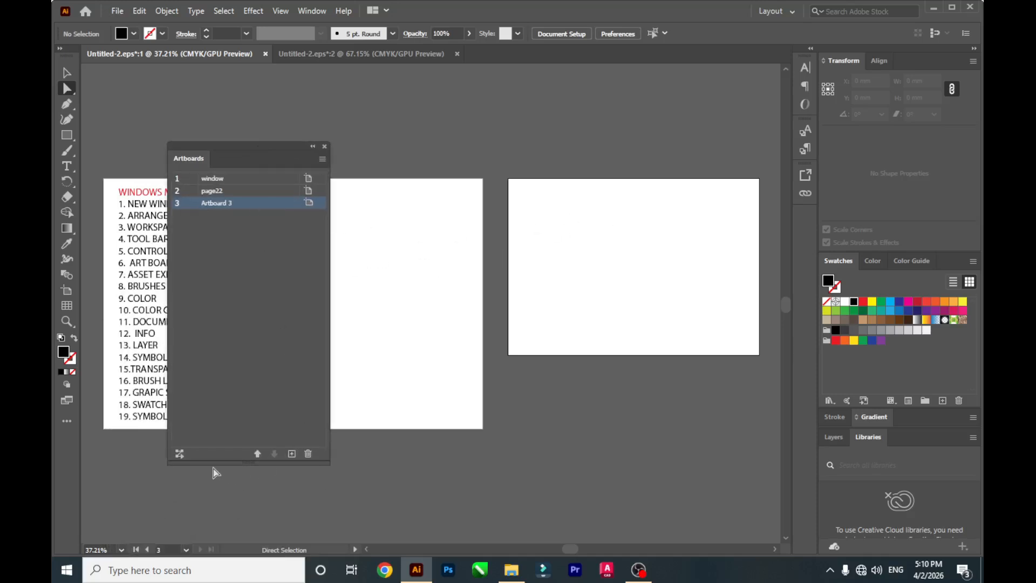
Delete the page22 artboard and Artboard 3, leaving only the window artboard, and close the Artboards panel.
{"action": "left_click", "coordinate": [387, 211]}
{"action": "left_click", "coordinate": [308, 454]}
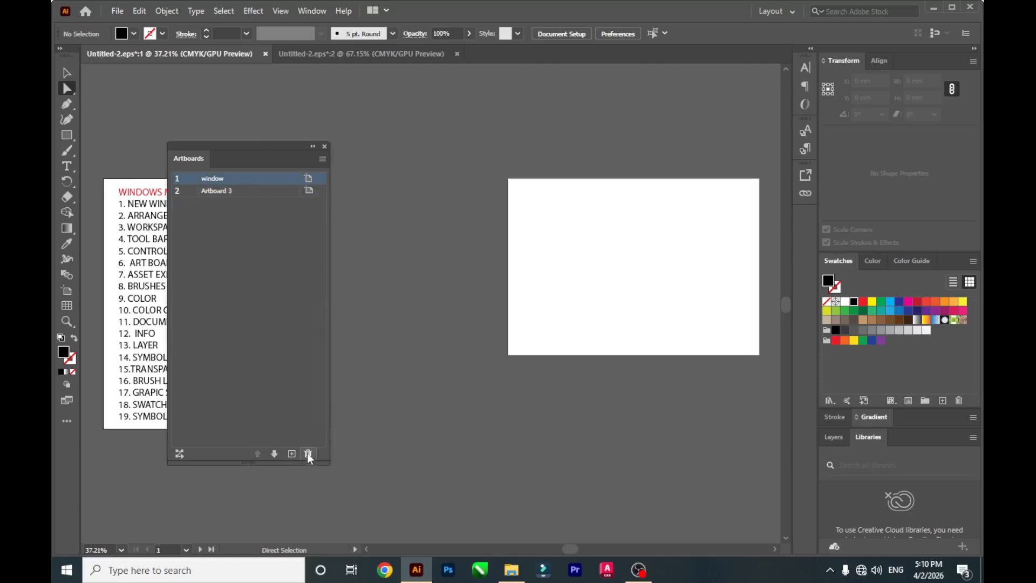
{"action": "left_click", "coordinate": [617, 254]}
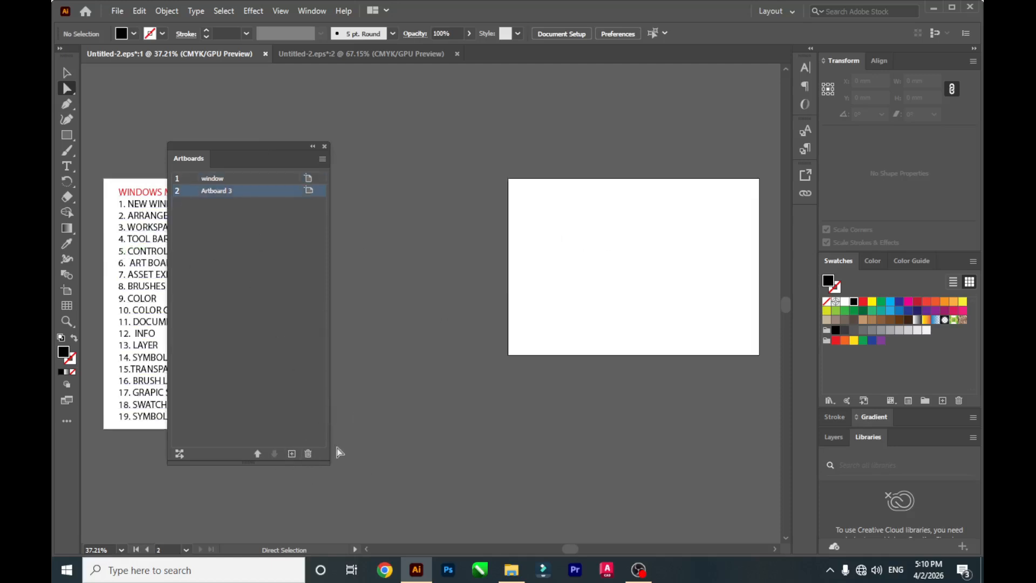
{"action": "left_click", "coordinate": [308, 455]}
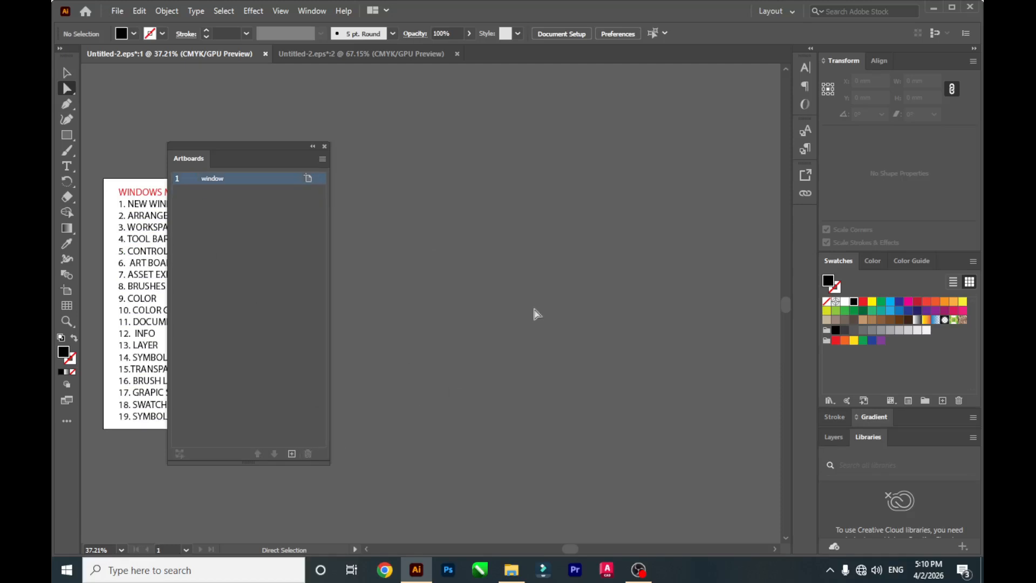
{"action": "left_click", "coordinate": [326, 147]}
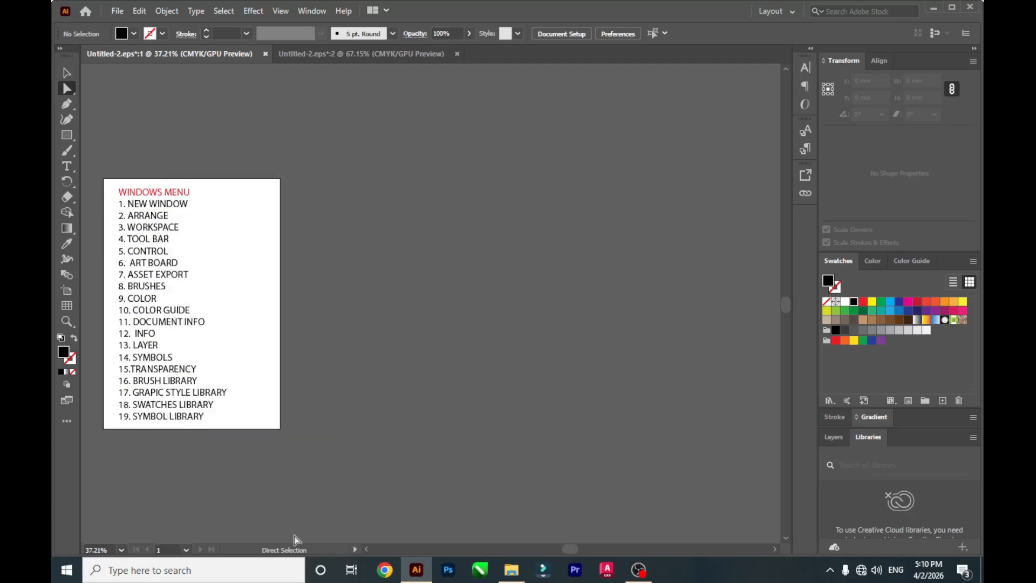
In the second document window, delete the menu list text and draw a black rectangle about 130 × 82 mm on the artboard's upper half.
{"action": "left_click", "coordinate": [366, 548]}
{"action": "left_click", "coordinate": [366, 549]}
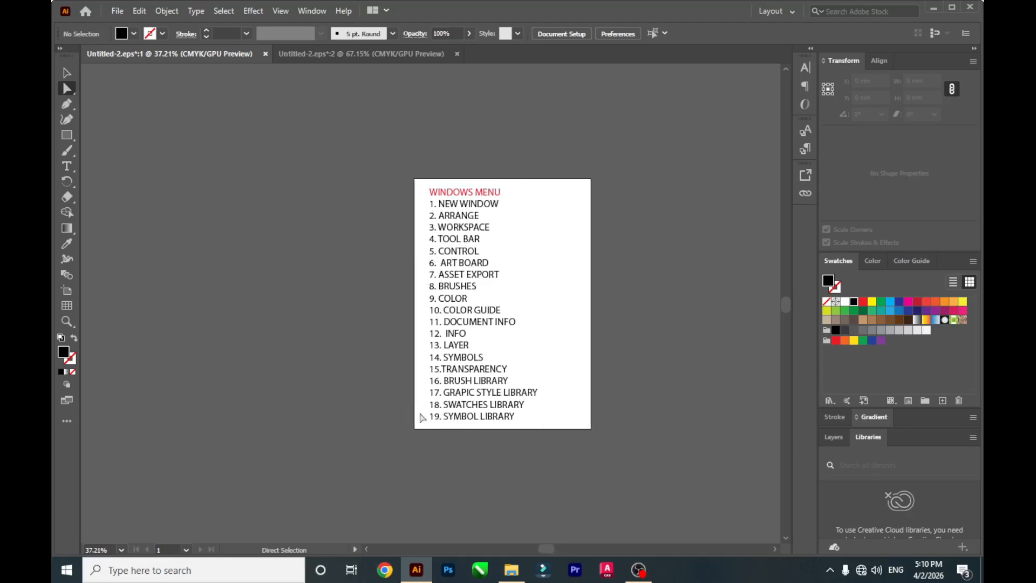
{"action": "scroll", "coordinate": [435, 378], "scroll_direction": "up", "scroll_amount": 2}
{"action": "scroll", "coordinate": [526, 263], "scroll_direction": "up", "scroll_amount": 1}
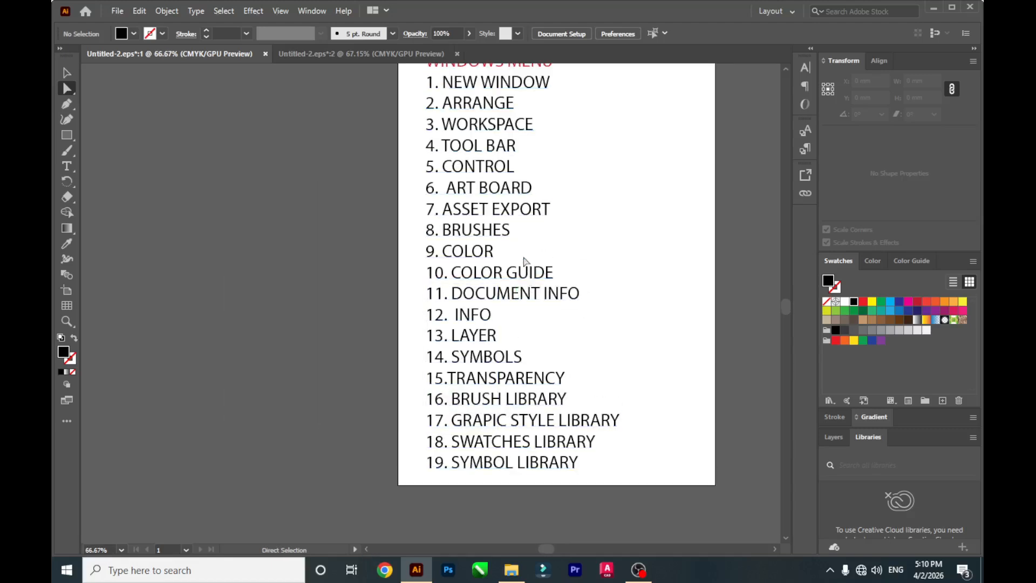
{"action": "scroll", "coordinate": [526, 262], "scroll_direction": "up", "scroll_amount": 1}
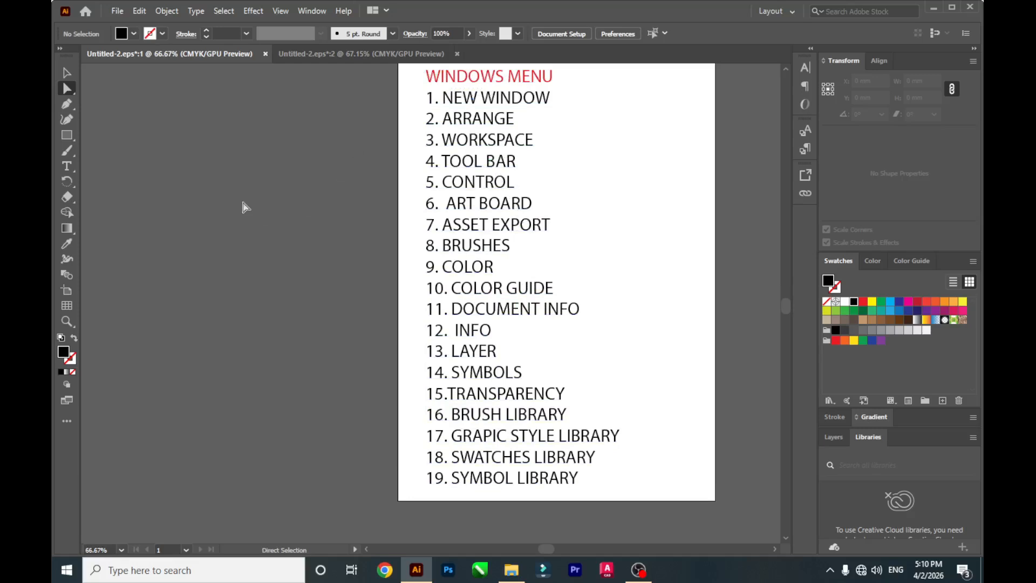
{"action": "left_click", "coordinate": [348, 54]}
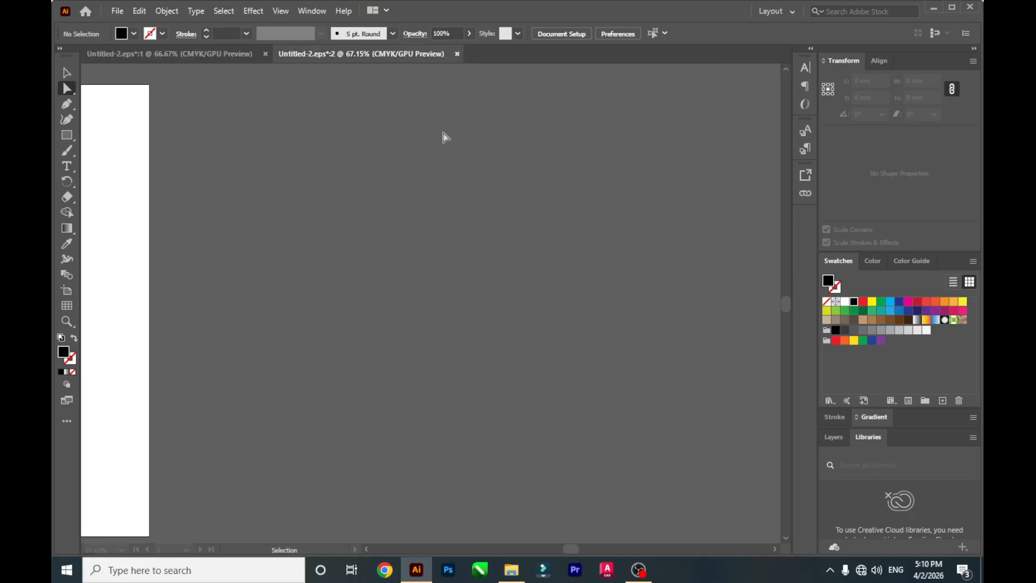
{"action": "left_click_drag", "start_coordinate": [364, 550], "coordinate": [363, 551]}
{"action": "left_click", "coordinate": [223, 225]}
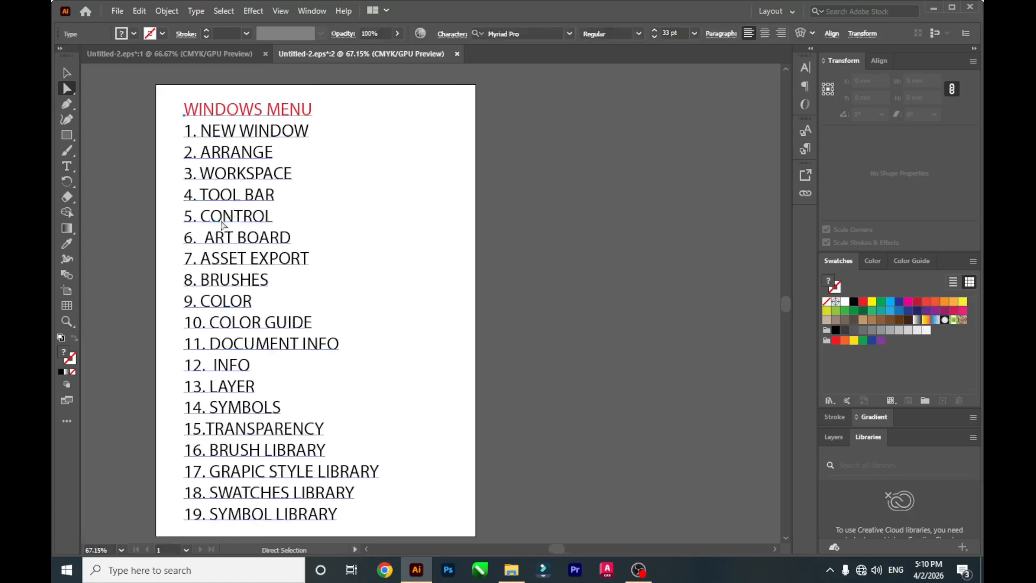
{"action": "key", "text": "Delete"}
{"action": "left_click", "coordinate": [66, 135]}
{"action": "left_click_drag", "start_coordinate": [219, 142], "coordinate": [419, 266]}
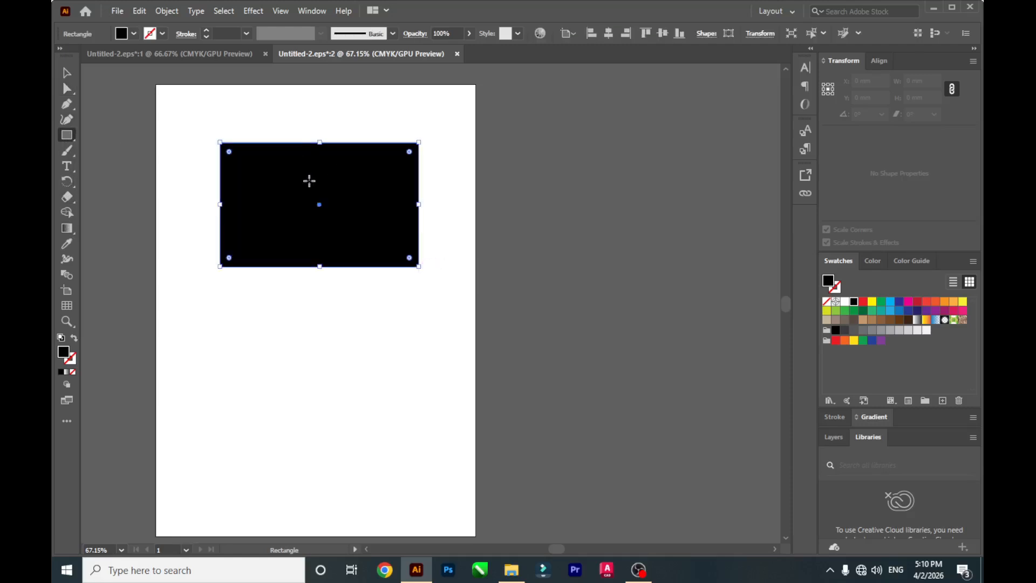
Show the Asset Export panel beside the artboard and look through its export scales.
{"action": "left_click", "coordinate": [308, 12]}
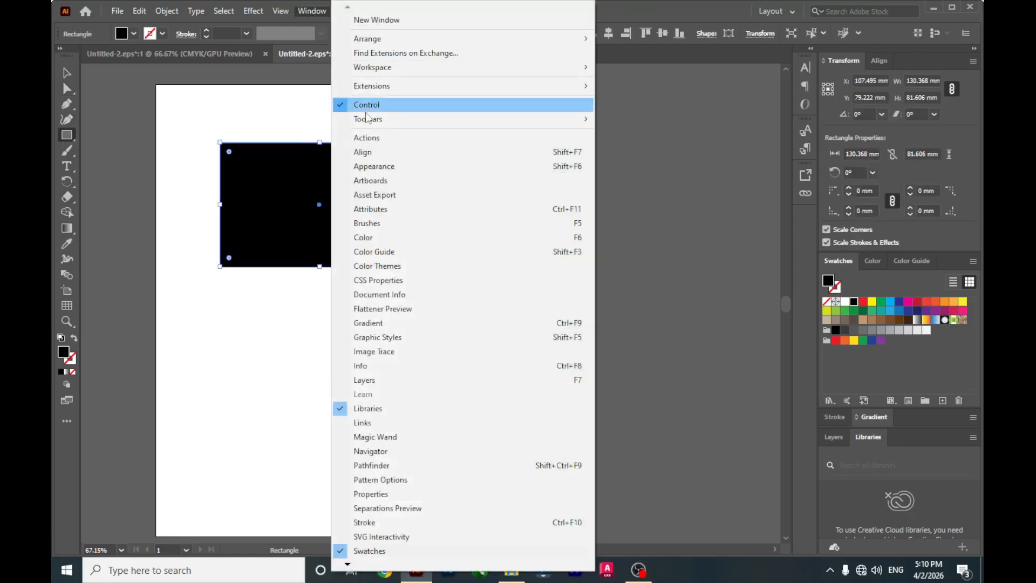
{"action": "left_click", "coordinate": [375, 195]}
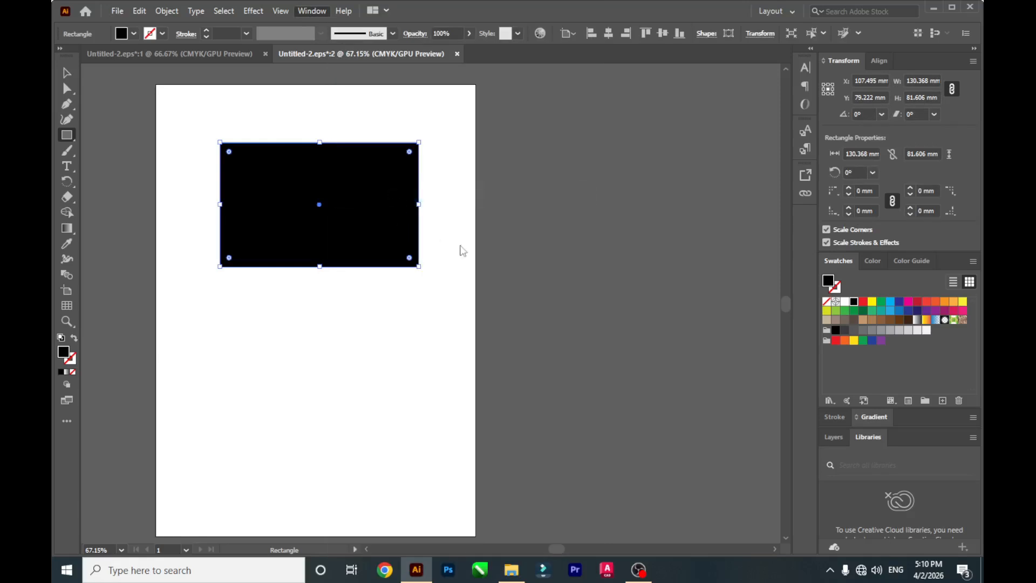
{"action": "left_click_drag", "start_coordinate": [726, 165], "coordinate": [649, 151]}
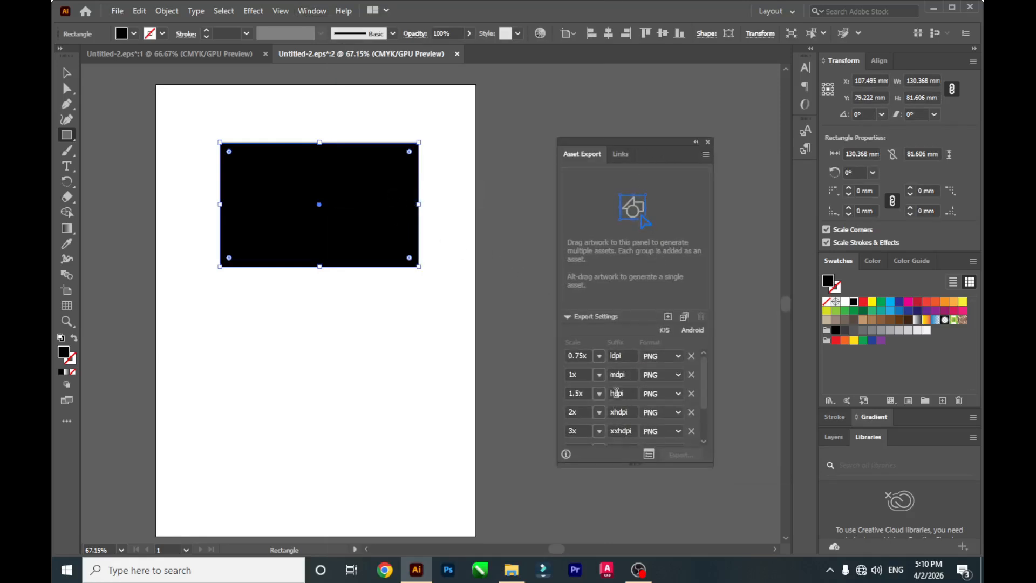
{"action": "scroll", "coordinate": [685, 372], "scroll_direction": "down", "scroll_amount": 3}
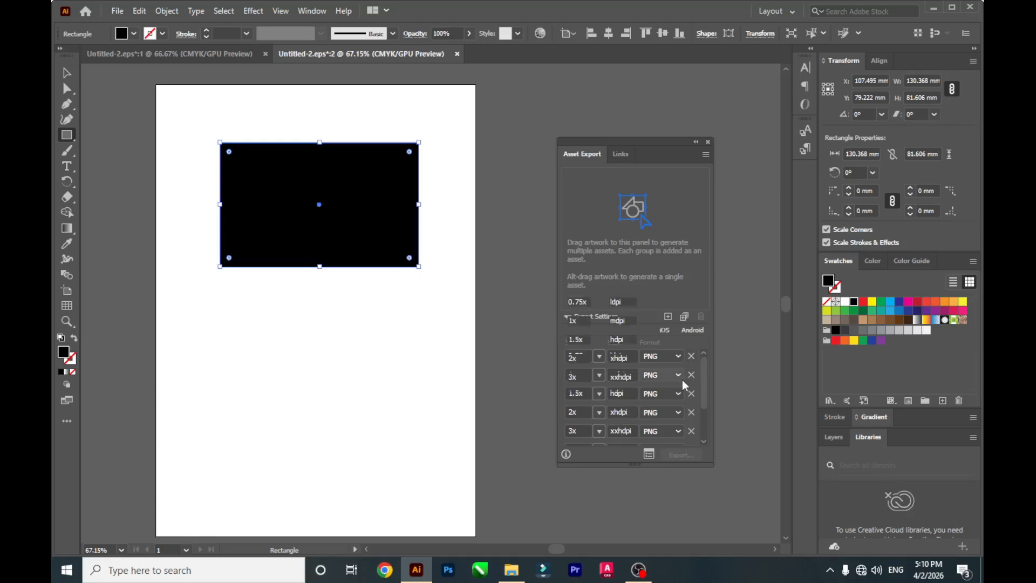
{"action": "scroll", "coordinate": [672, 386], "scroll_direction": "up", "scroll_amount": 3}
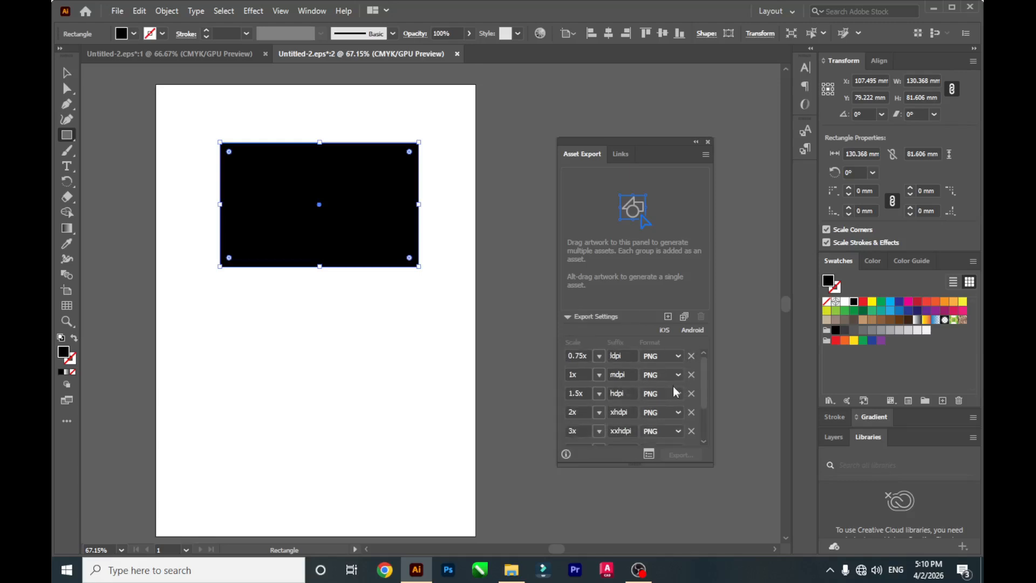
Remove the 0.75x, 1x, 1.5x, 2x and 3x PNG scales from the asset export settings, keeping 4x PNG and SVG.
{"action": "left_click", "coordinate": [690, 356]}
{"action": "left_click", "coordinate": [691, 355]}
{"action": "left_click", "coordinate": [690, 356]}
{"action": "left_click", "coordinate": [690, 355]}
{"action": "left_click", "coordinate": [690, 356]}
{"action": "left_click", "coordinate": [691, 355]}
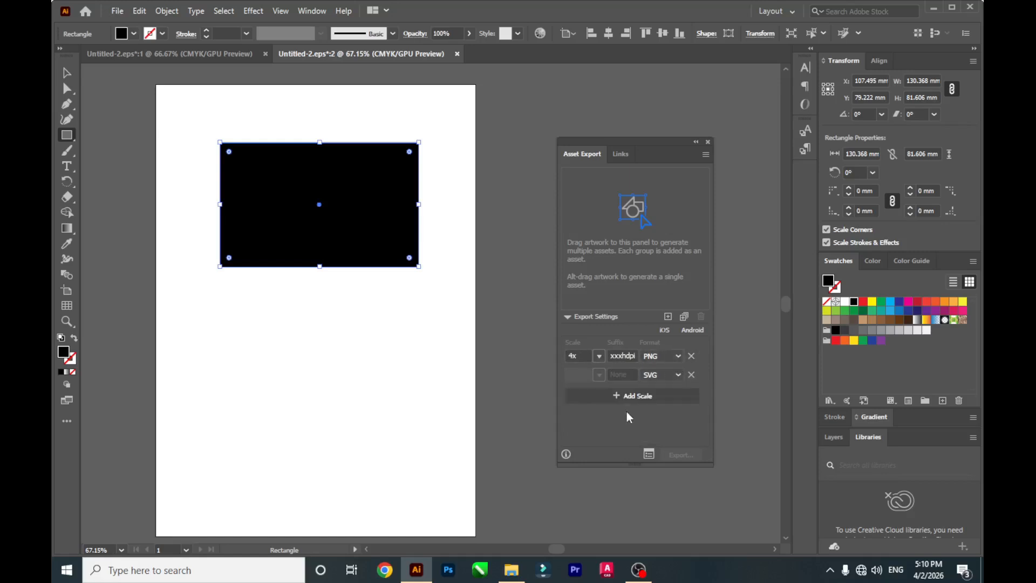
Add the selected rectangle as an export asset and export it to the 3x folder on the Desktop.
{"action": "left_click", "coordinate": [667, 317]}
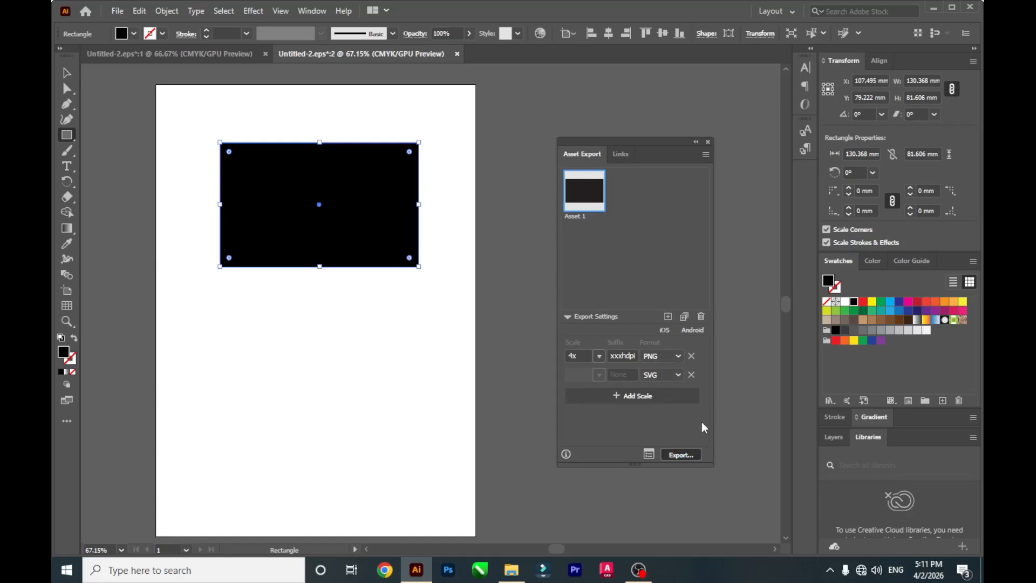
{"action": "left_click", "coordinate": [681, 455]}
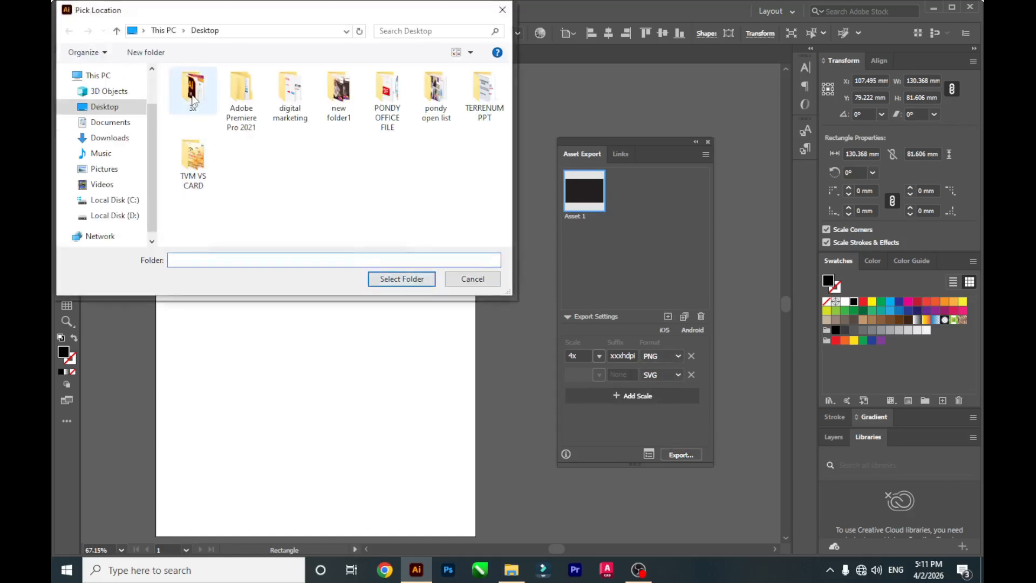
{"action": "left_click", "coordinate": [193, 97]}
{"action": "left_click", "coordinate": [409, 279]}
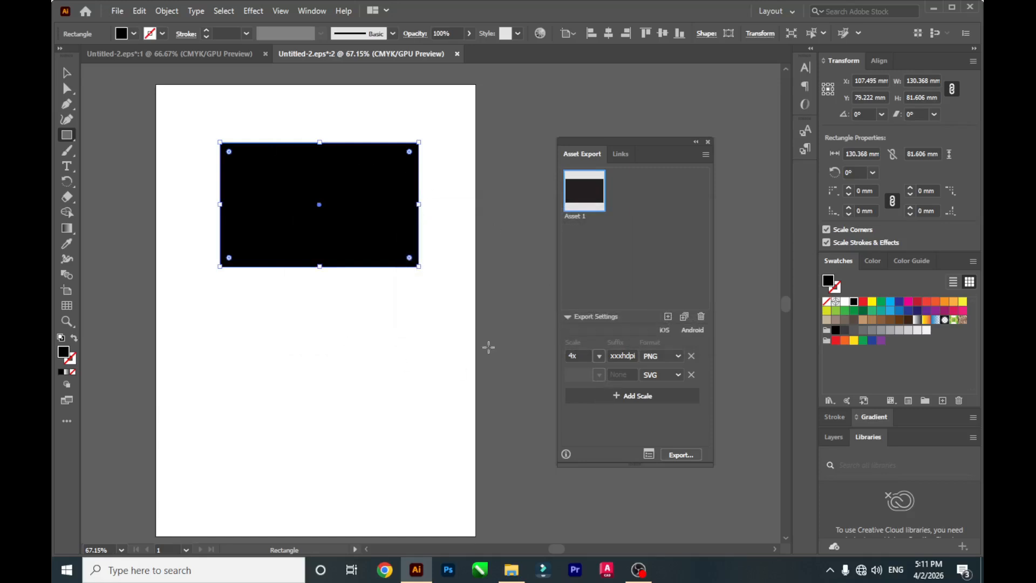
In File Explorer, go to the 4x subfolder of the Desktop's 3x folder and view the exported rectangle image.
{"action": "left_click", "coordinate": [511, 569]}
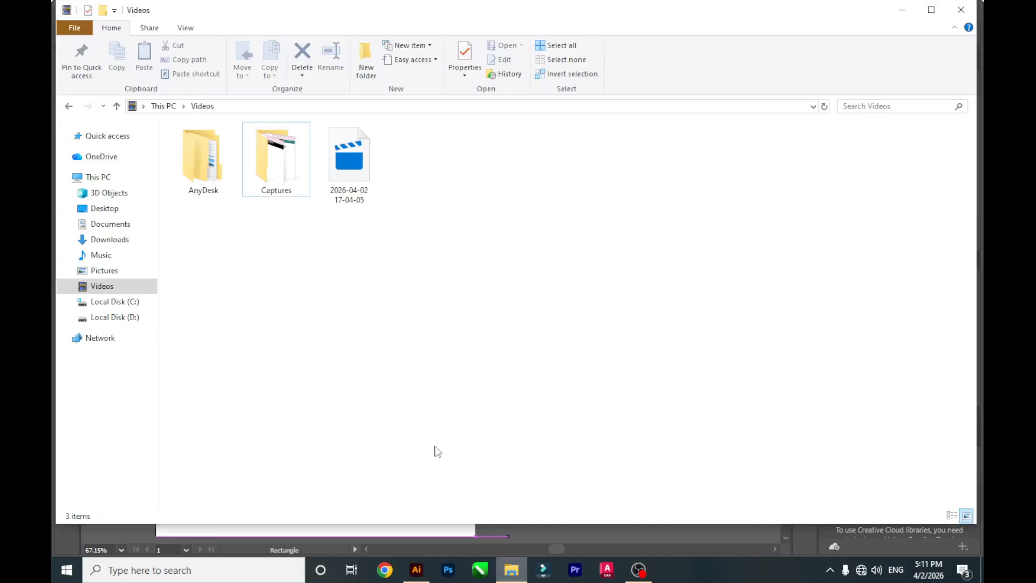
{"action": "left_click", "coordinate": [115, 209]}
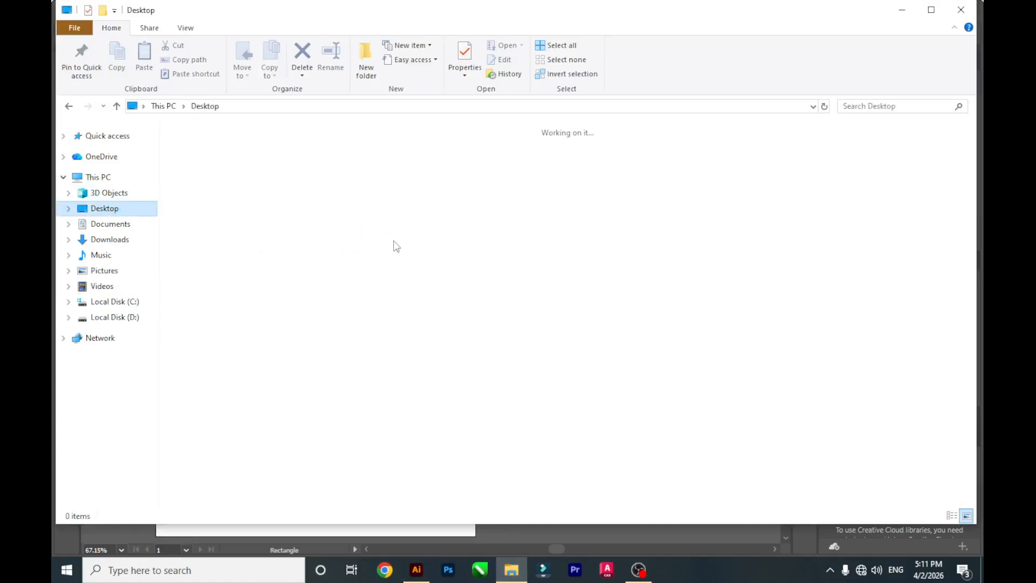
{"action": "left_click", "coordinate": [202, 174]}
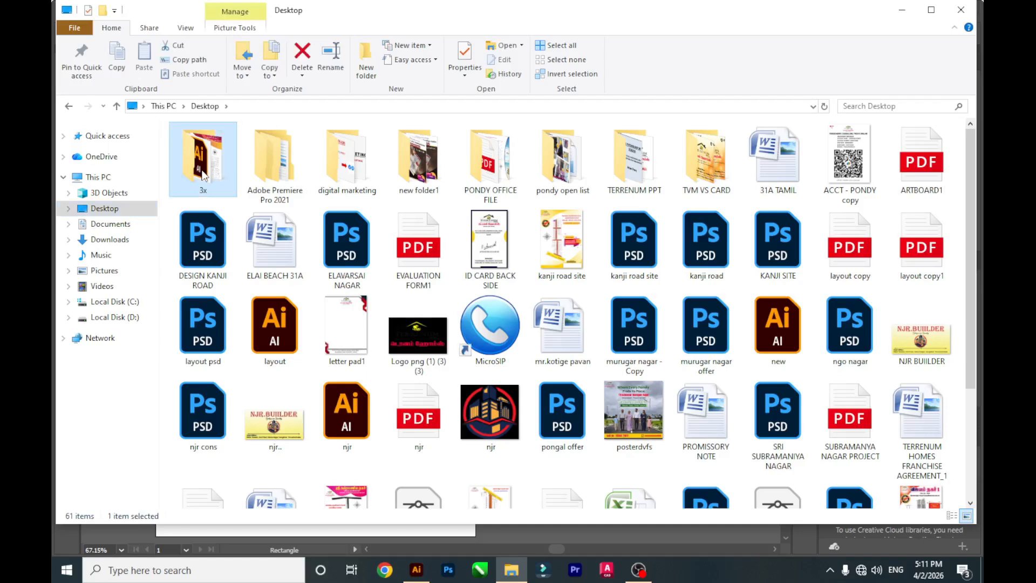
{"action": "double_click", "coordinate": [204, 174]}
{"action": "left_click", "coordinate": [207, 171]}
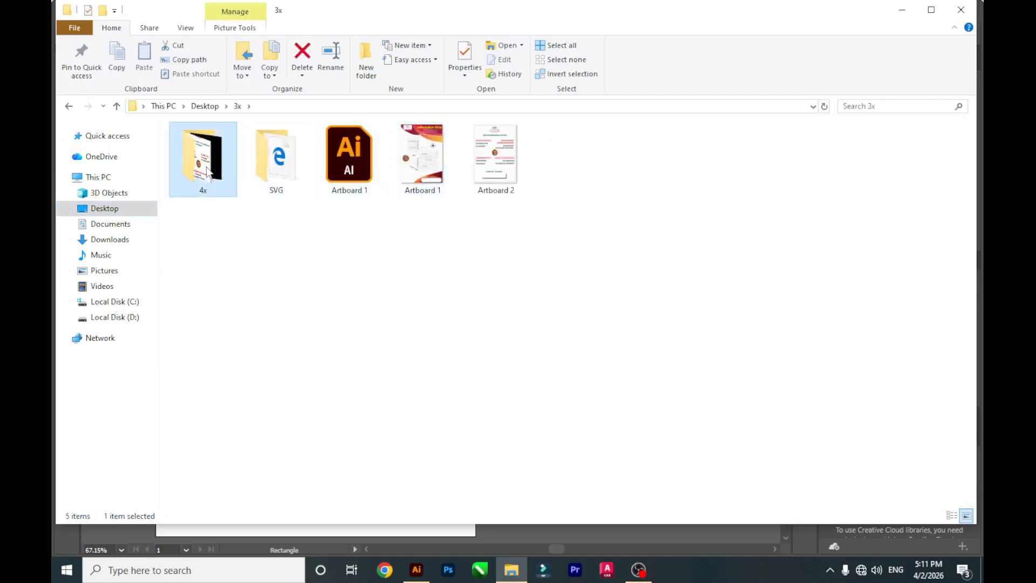
{"action": "double_click", "coordinate": [207, 172]}
{"action": "left_click", "coordinate": [265, 173]}
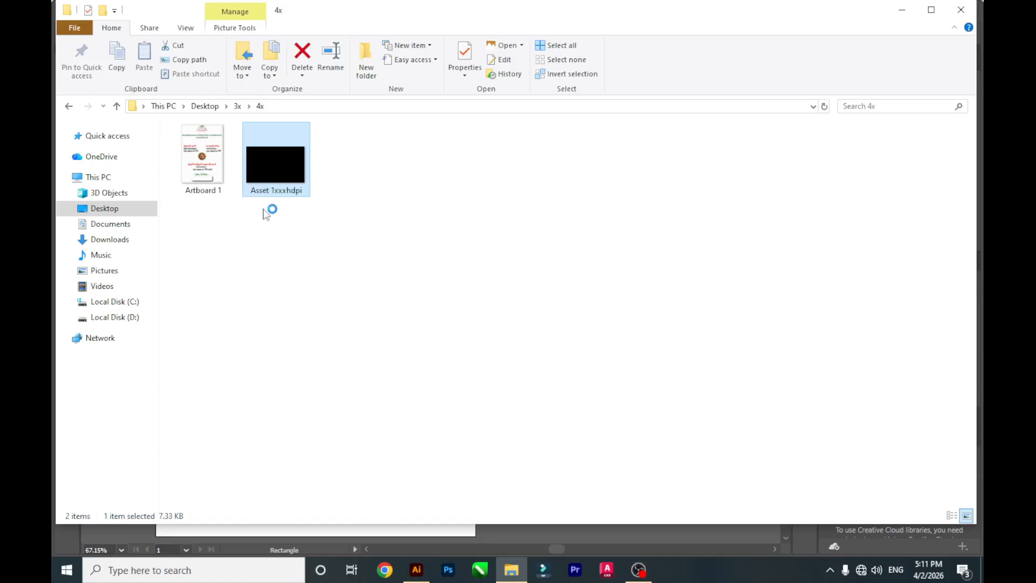
{"action": "double_click", "coordinate": [276, 141]}
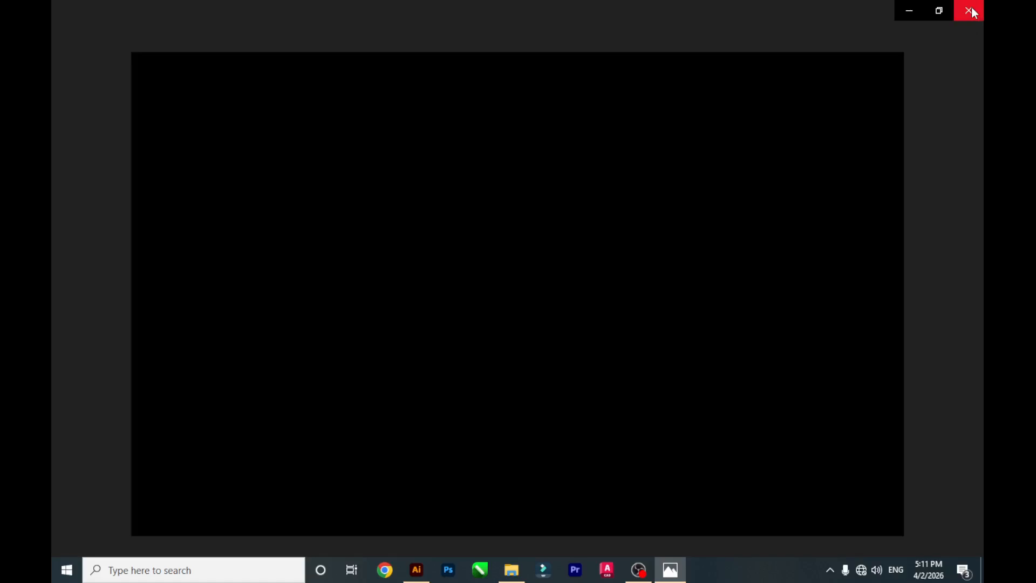
{"action": "left_click", "coordinate": [974, 13]}
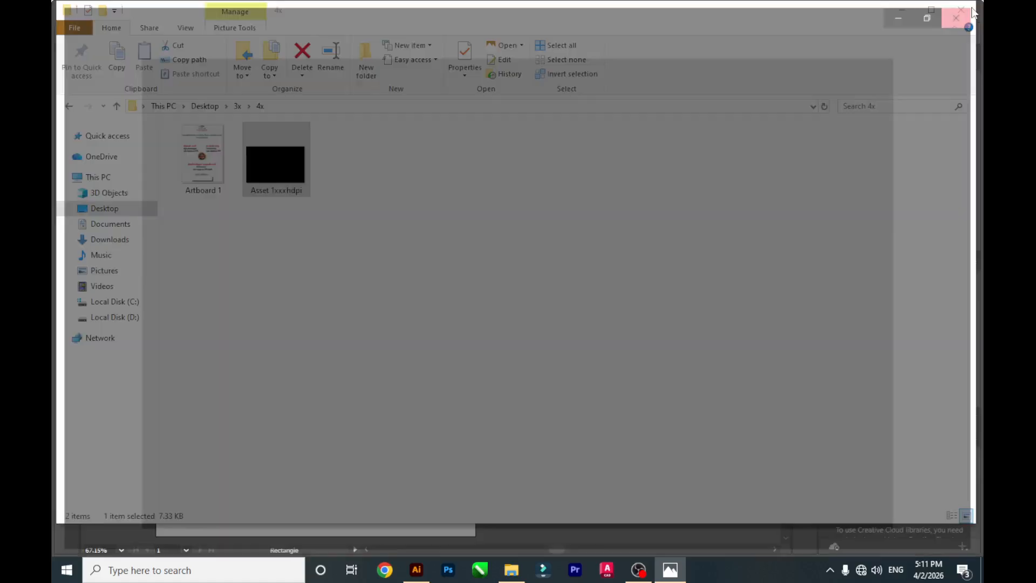
Return to the first document window in Illustrator and undo the rectangle and text deletion to bring back the menu list.
{"action": "left_click", "coordinate": [416, 569]}
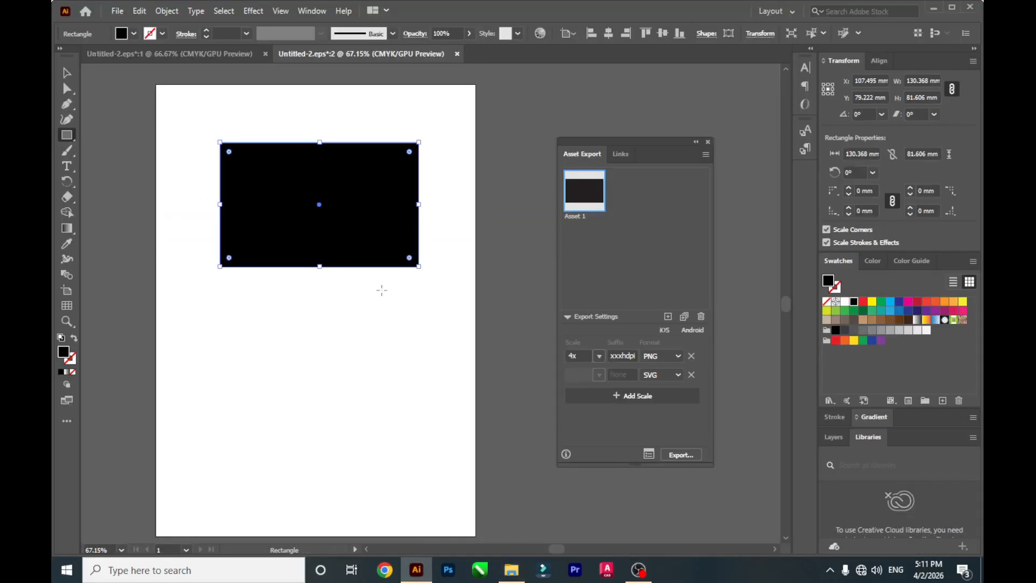
{"action": "left_click", "coordinate": [229, 53]}
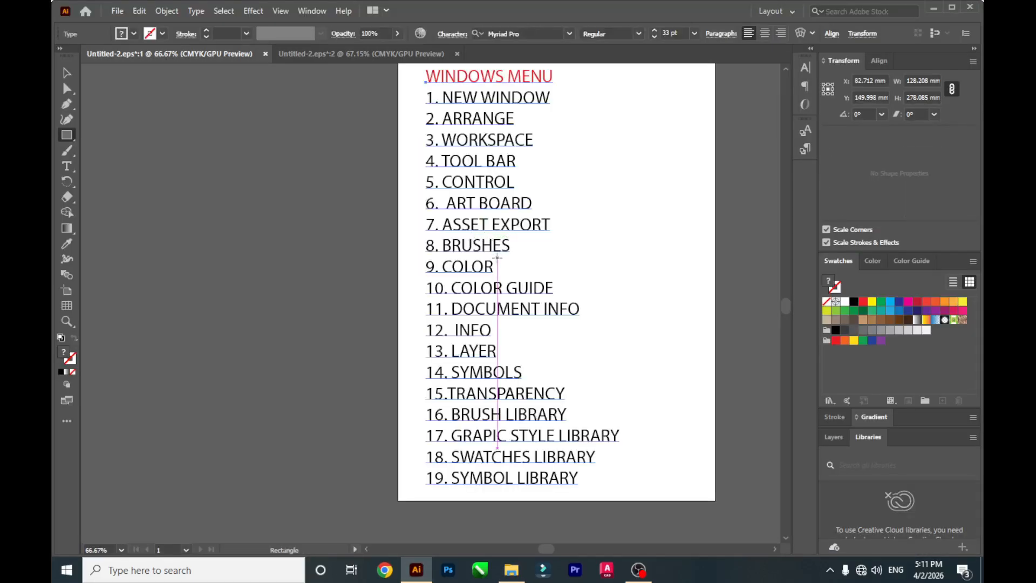
{"action": "left_click_drag", "start_coordinate": [547, 549], "coordinate": [559, 549]}
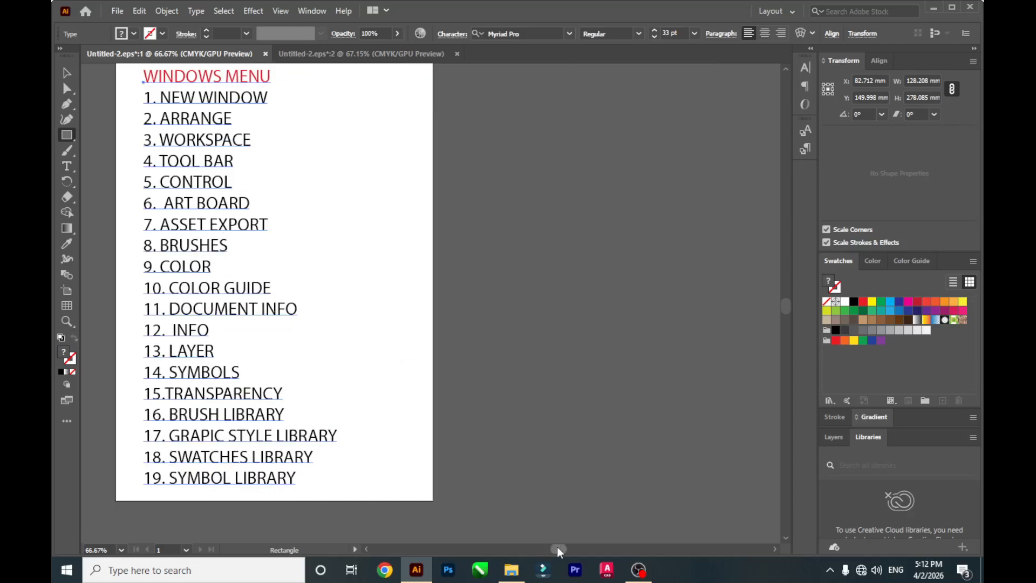
Open the Brushes panel and paint several curved strokes with the 5 pt. Round brush across the upper part of the blank artboard.
{"action": "left_click", "coordinate": [312, 15]}
{"action": "left_click", "coordinate": [361, 180]}
{"action": "left_click_drag", "start_coordinate": [65, 152], "coordinate": [135, 153]}
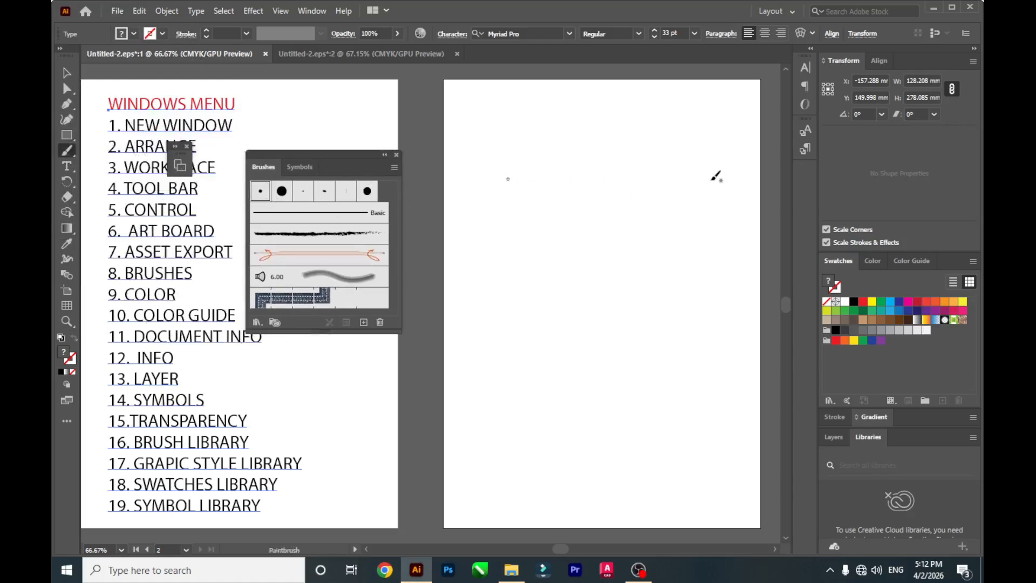
{"action": "mouse_move", "coordinate": [507, 143]}
{"action": "left_mouse_down"}
{"action": "mouse_move", "coordinate": [551, 181]}
{"action": "mouse_move", "coordinate": [615, 186]}
{"action": "left_mouse_up"}
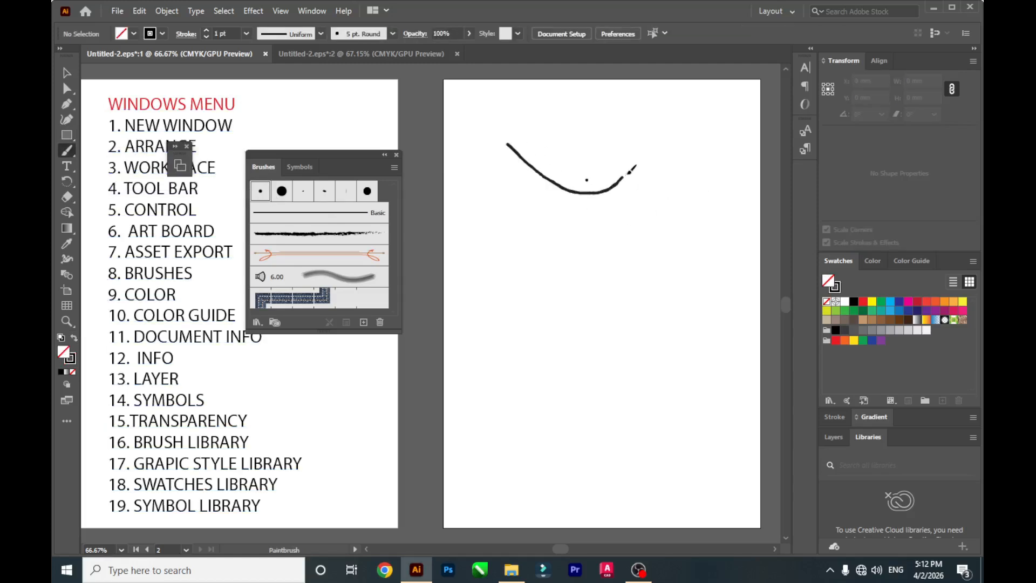
{"action": "left_click_drag", "start_coordinate": [642, 147], "coordinate": [711, 233]}
{"action": "mouse_move", "coordinate": [520, 219]}
{"action": "left_mouse_down"}
{"action": "mouse_move", "coordinate": [611, 258]}
{"action": "mouse_move", "coordinate": [632, 247]}
{"action": "left_mouse_up"}
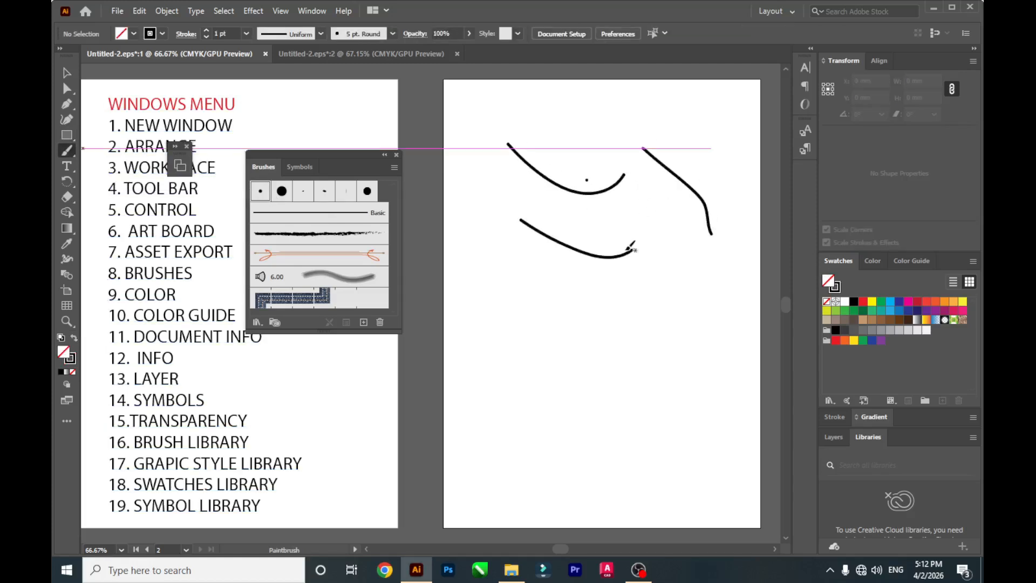
Paint two curved strokes with the 15 pt. Round brush and one with the 3 pt. Oval brush below the first strokes.
{"action": "left_click", "coordinate": [281, 192]}
{"action": "mouse_move", "coordinate": [470, 249]}
{"action": "left_mouse_down"}
{"action": "mouse_move", "coordinate": [548, 315]}
{"action": "mouse_move", "coordinate": [621, 312]}
{"action": "left_mouse_up"}
{"action": "left_click_drag", "start_coordinate": [503, 326], "coordinate": [669, 347]}
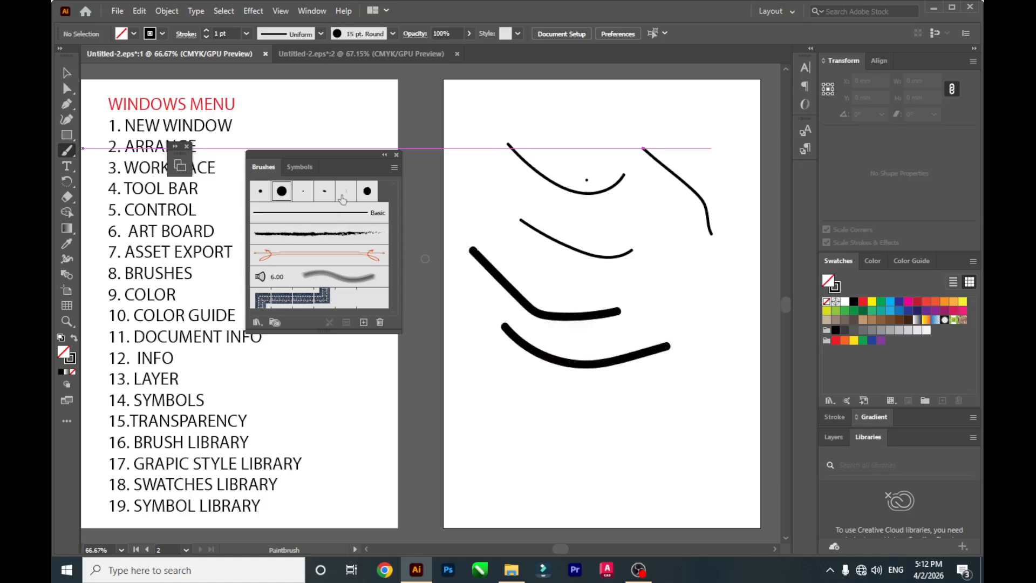
{"action": "left_click", "coordinate": [303, 191]}
{"action": "mouse_move", "coordinate": [489, 355]}
{"action": "left_mouse_down"}
{"action": "mouse_move", "coordinate": [532, 396]}
{"action": "mouse_move", "coordinate": [606, 397]}
{"action": "left_mouse_up"}
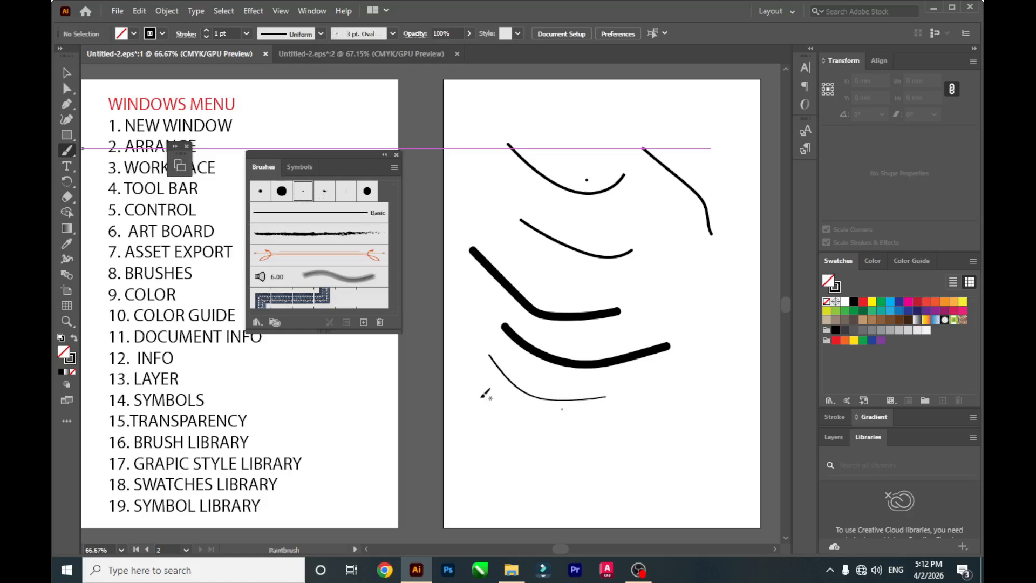
Paint two strokes with the rough charcoal brush, one with the orange ornamental brush and one with the denim seam pattern brush.
{"action": "left_click", "coordinate": [321, 237]}
{"action": "mouse_move", "coordinate": [484, 402]}
{"action": "left_mouse_down"}
{"action": "mouse_move", "coordinate": [544, 440]}
{"action": "mouse_move", "coordinate": [662, 423]}
{"action": "mouse_move", "coordinate": [653, 426]}
{"action": "left_mouse_up"}
{"action": "mouse_move", "coordinate": [532, 198]}
{"action": "left_mouse_down"}
{"action": "mouse_move", "coordinate": [692, 257]}
{"action": "mouse_move", "coordinate": [715, 250]}
{"action": "left_mouse_up"}
{"action": "left_click", "coordinate": [306, 259]}
{"action": "mouse_move", "coordinate": [539, 116]}
{"action": "left_mouse_down"}
{"action": "mouse_move", "coordinate": [583, 147]}
{"action": "mouse_move", "coordinate": [692, 129]}
{"action": "left_mouse_up"}
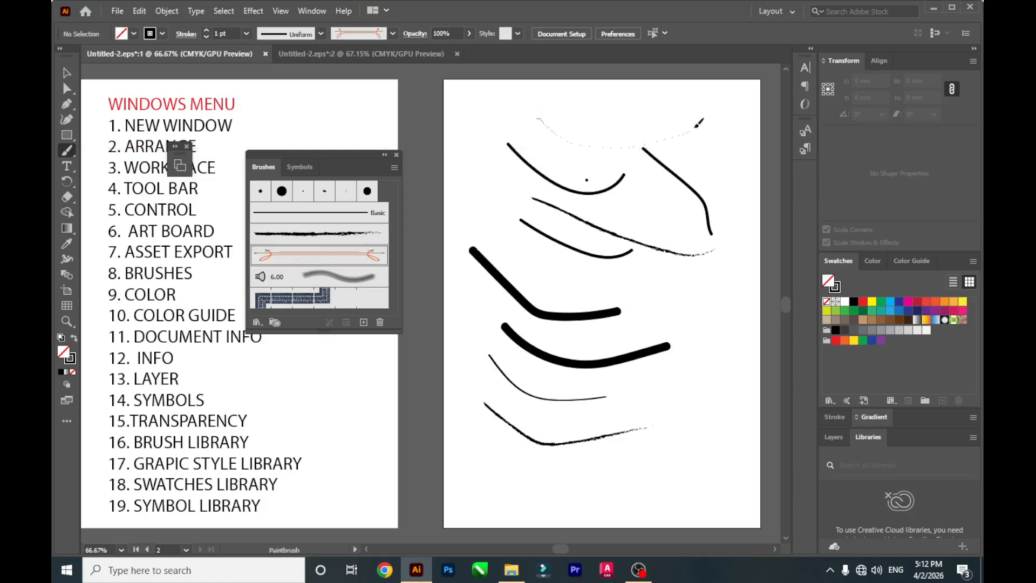
{"action": "left_click", "coordinate": [320, 300]}
{"action": "mouse_move", "coordinate": [500, 460]}
{"action": "left_mouse_down"}
{"action": "mouse_move", "coordinate": [573, 482]}
{"action": "mouse_move", "coordinate": [684, 453]}
{"action": "left_mouse_up"}
{"action": "scroll", "coordinate": [639, 328], "scroll_direction": "down", "scroll_amount": 1}
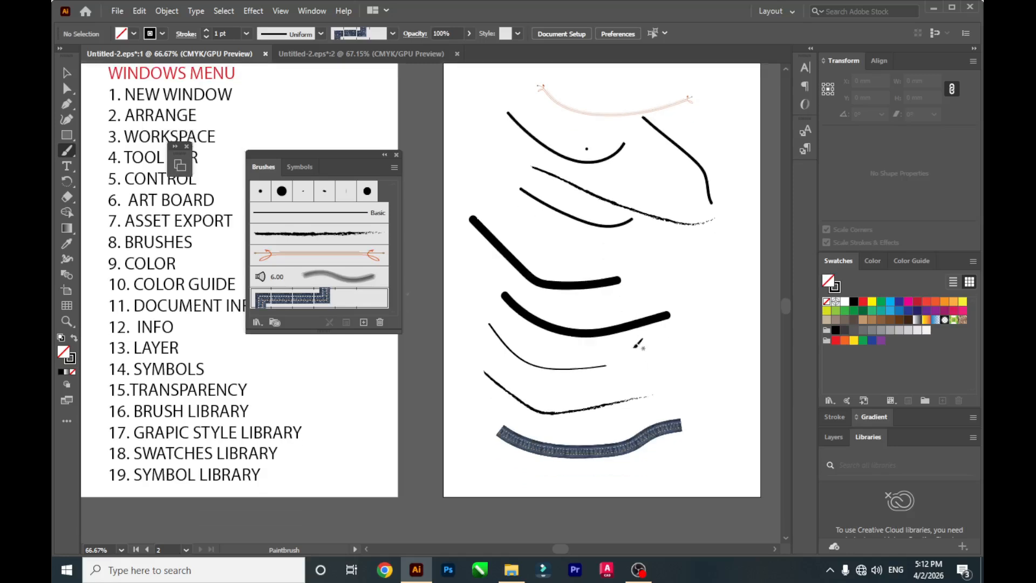
Load the Arrows_Special brush library and paint arrow strokes on the artboard with its first two arrow brushes.
{"action": "left_click", "coordinate": [258, 321]}
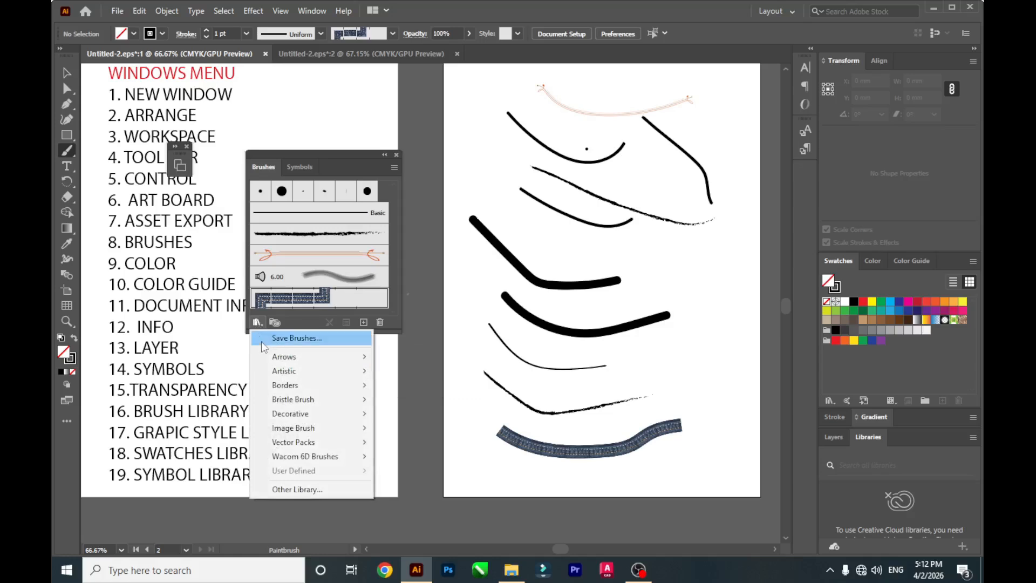
{"action": "mouse_move", "coordinate": [287, 374]}
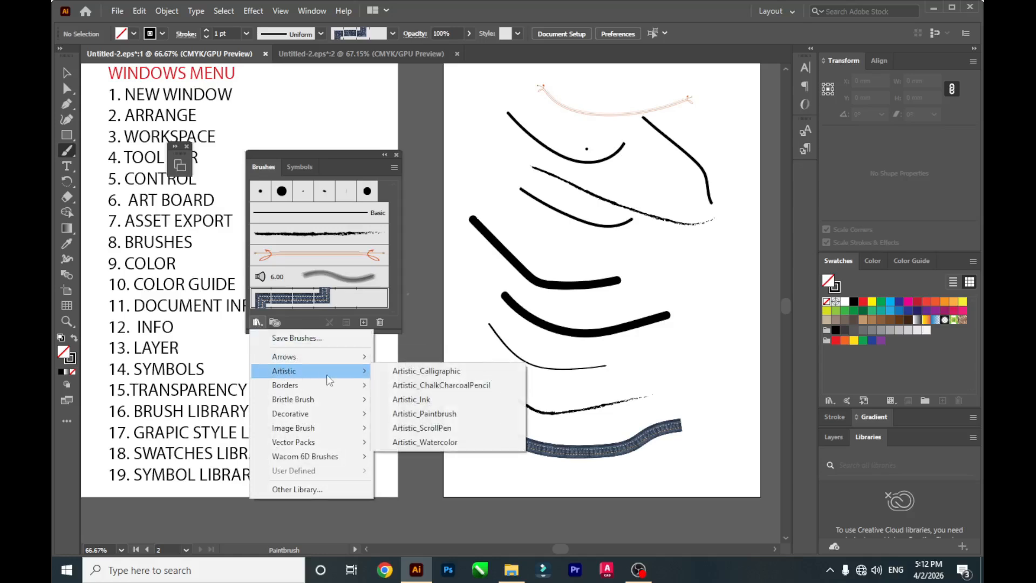
{"action": "mouse_move", "coordinate": [329, 357]}
{"action": "left_click", "coordinate": [410, 356]}
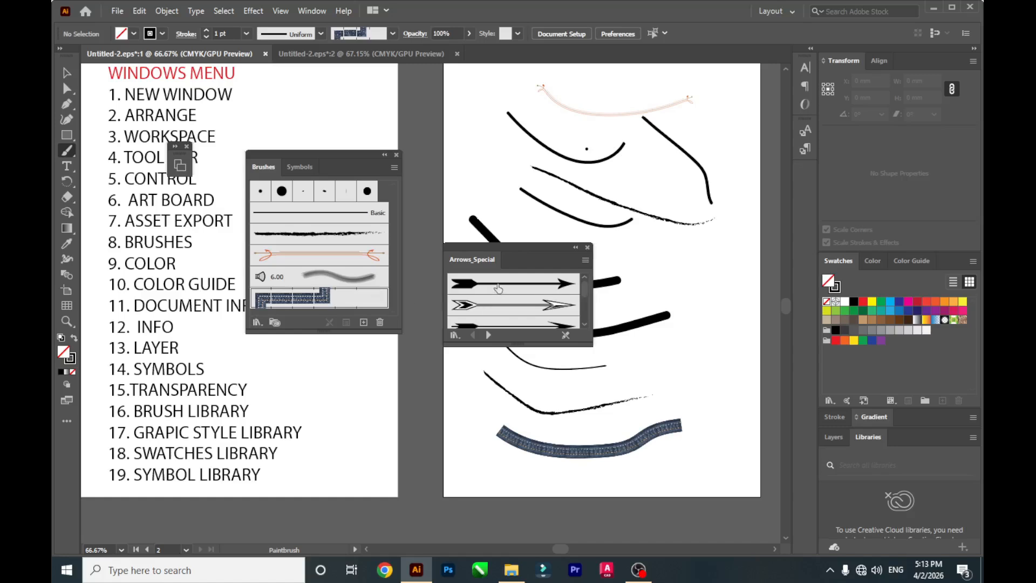
{"action": "left_click", "coordinate": [497, 285]}
{"action": "mouse_move", "coordinate": [448, 96]}
{"action": "left_mouse_down"}
{"action": "mouse_move", "coordinate": [501, 123]}
{"action": "mouse_move", "coordinate": [524, 116]}
{"action": "left_mouse_up"}
{"action": "left_click_drag", "start_coordinate": [471, 158], "coordinate": [498, 170]}
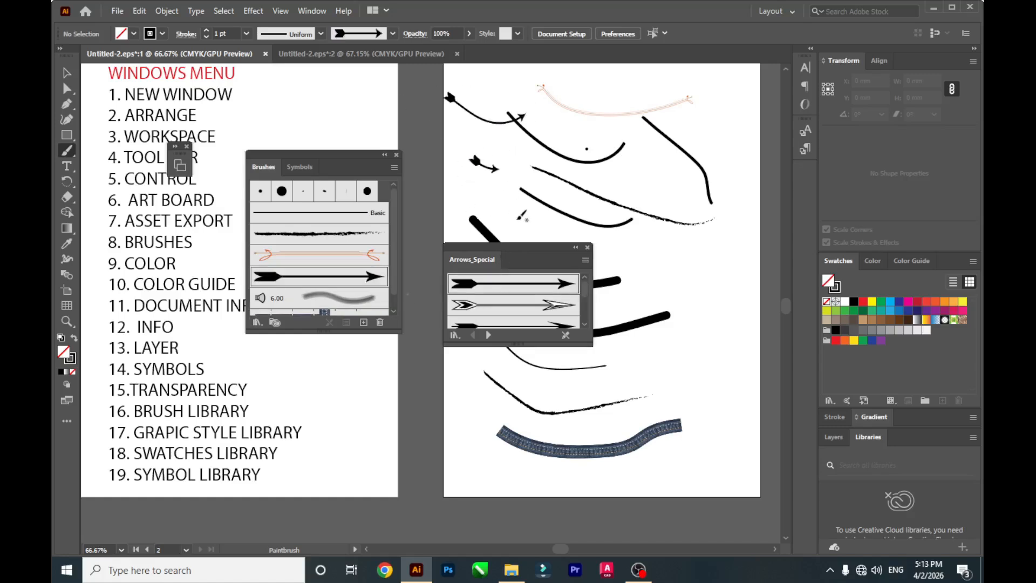
{"action": "left_click", "coordinate": [514, 317]}
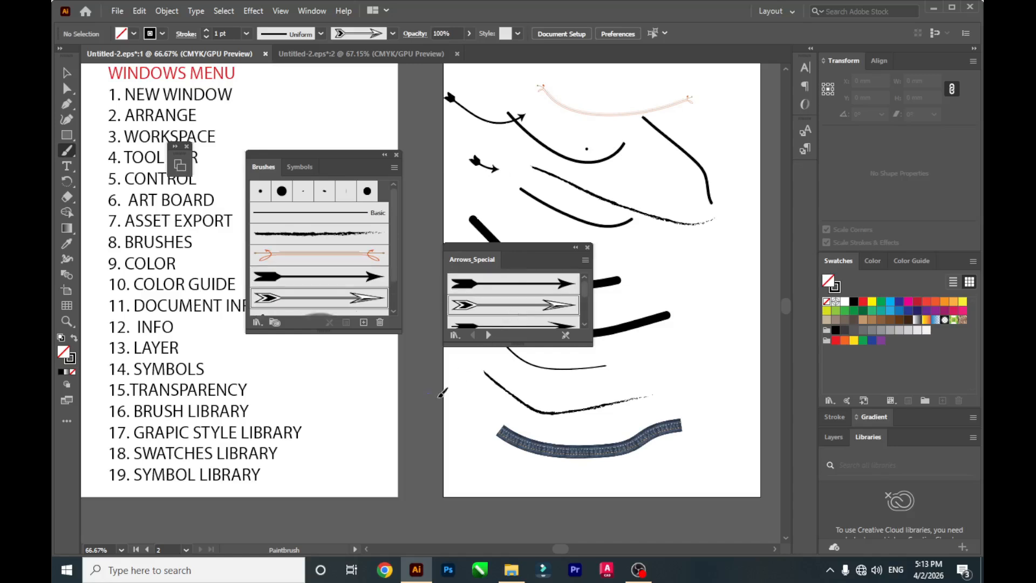
Load the Borders_Dashed brush library, paint strokes along the artboard's right side with its dash-dot border brush, and close the library.
{"action": "left_click", "coordinate": [257, 322]}
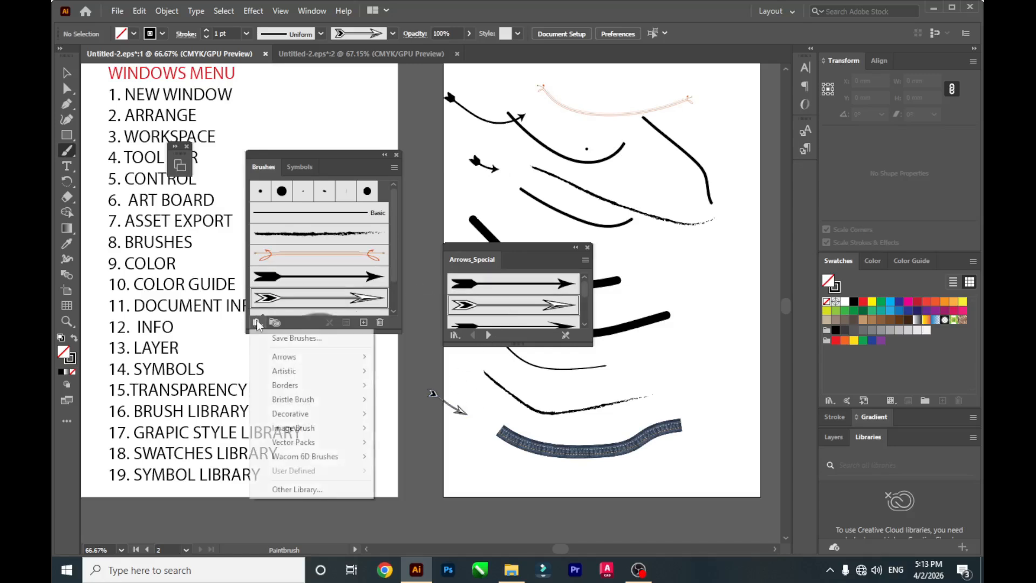
{"action": "mouse_move", "coordinate": [301, 387]}
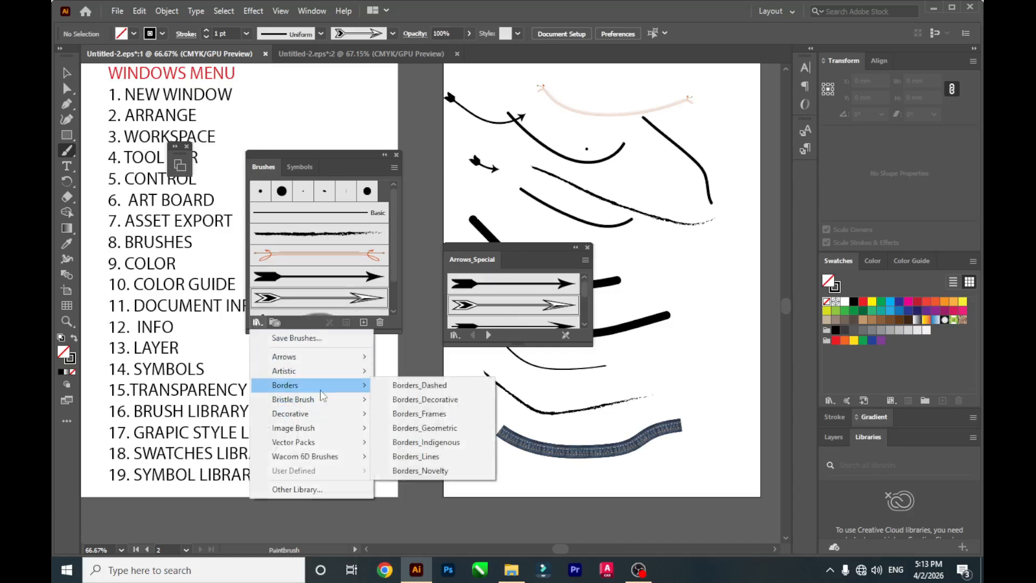
{"action": "left_click", "coordinate": [415, 385]}
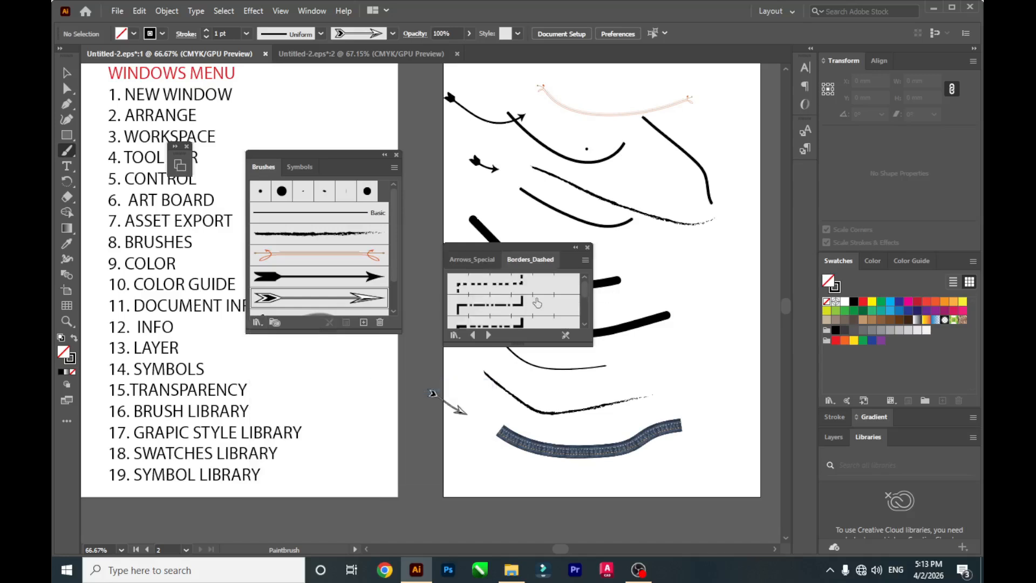
{"action": "left_click", "coordinate": [517, 306]}
{"action": "mouse_move", "coordinate": [699, 308]}
{"action": "left_mouse_down"}
{"action": "mouse_move", "coordinate": [686, 381]}
{"action": "mouse_move", "coordinate": [639, 404]}
{"action": "left_mouse_up"}
{"action": "left_click_drag", "start_coordinate": [726, 299], "coordinate": [709, 432]}
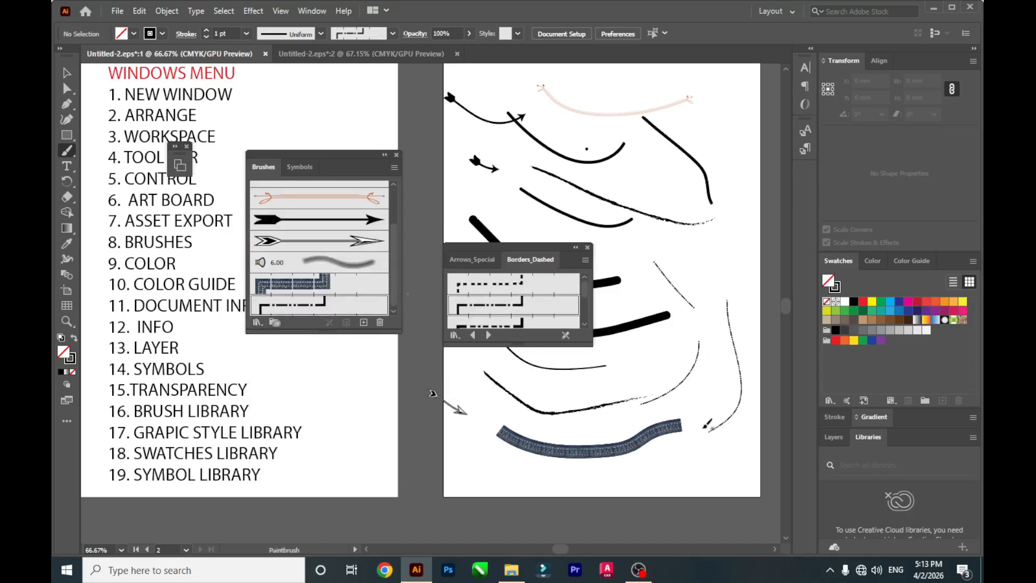
{"action": "left_click", "coordinate": [587, 248]}
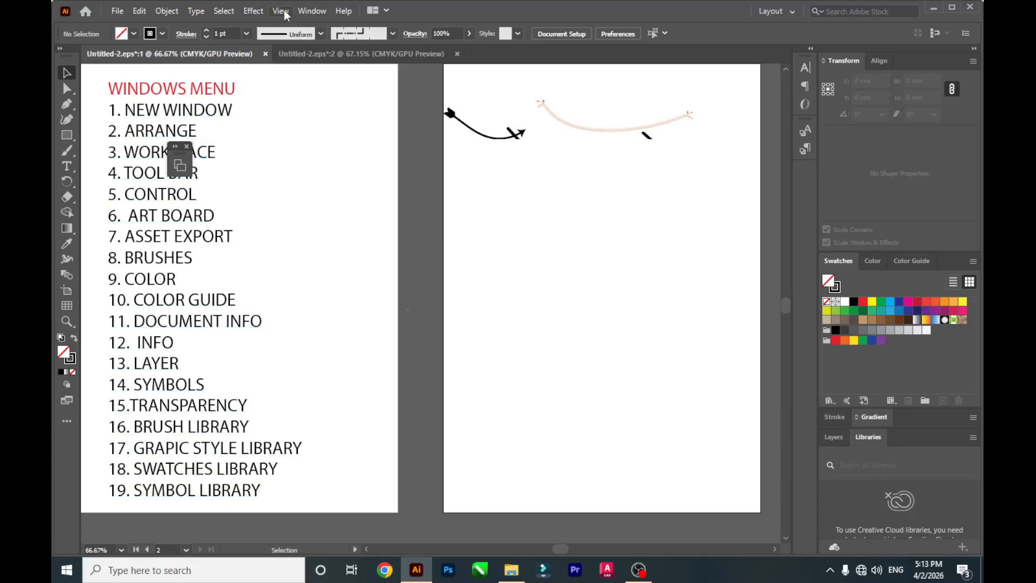
Show the Color panel and draw a rectangle about 133 mm wide and 75 mm high on the second artboard.
{"action": "left_click", "coordinate": [313, 11]}
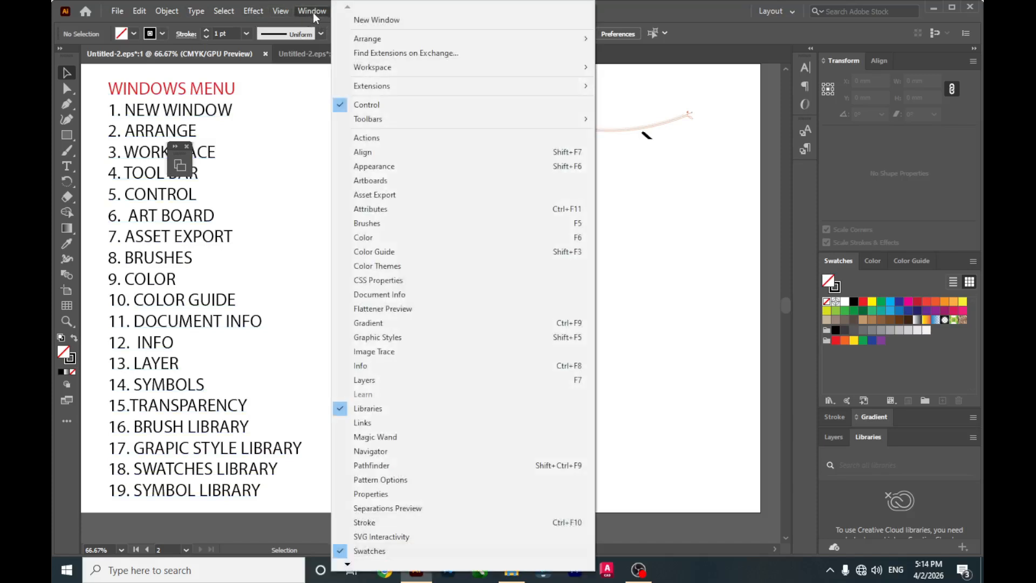
{"action": "left_click", "coordinate": [378, 236]}
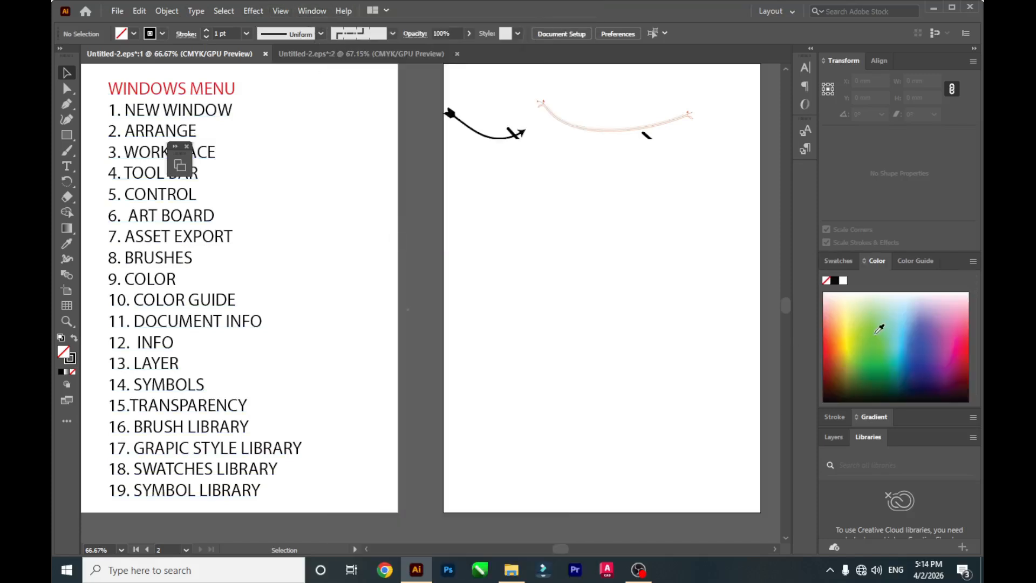
{"action": "key", "text": "m"}
{"action": "left_click_drag", "start_coordinate": [478, 198], "coordinate": [681, 311]}
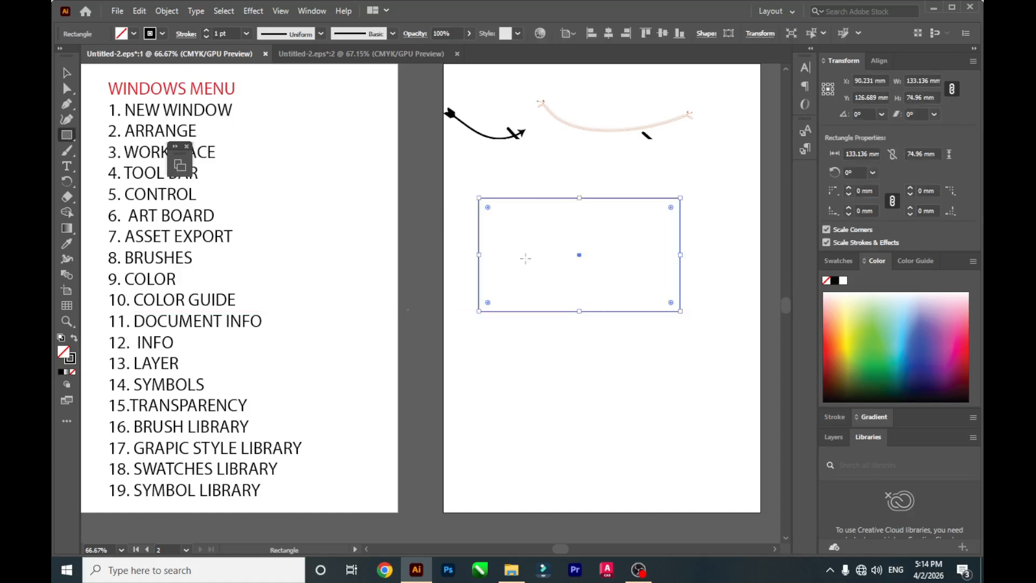
Fill the rectangle with the light blue swatch, try various fill colors from the color spectrum, and finish with a violet-blue fill.
{"action": "left_click", "coordinate": [134, 33]}
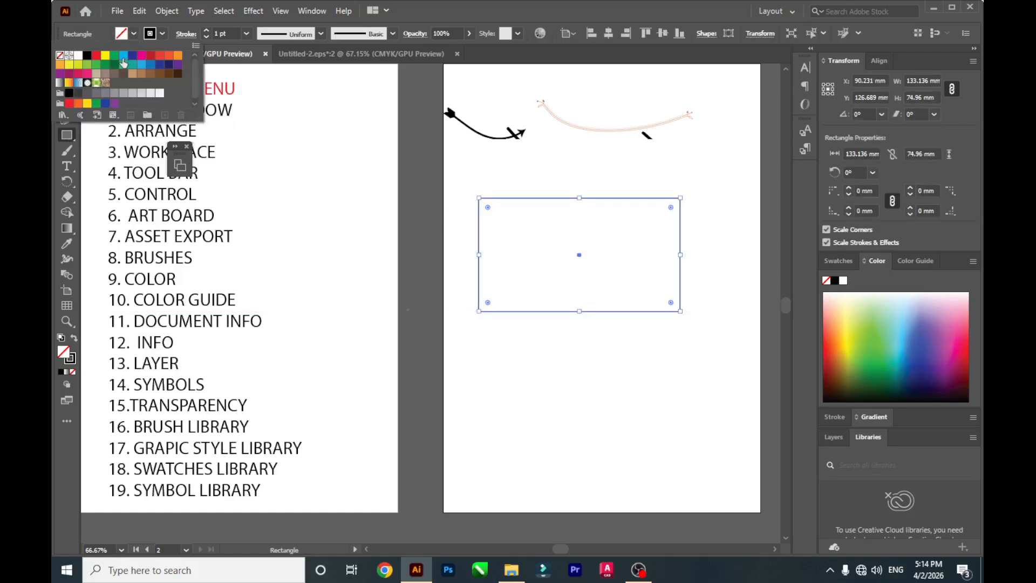
{"action": "left_click", "coordinate": [863, 350]}
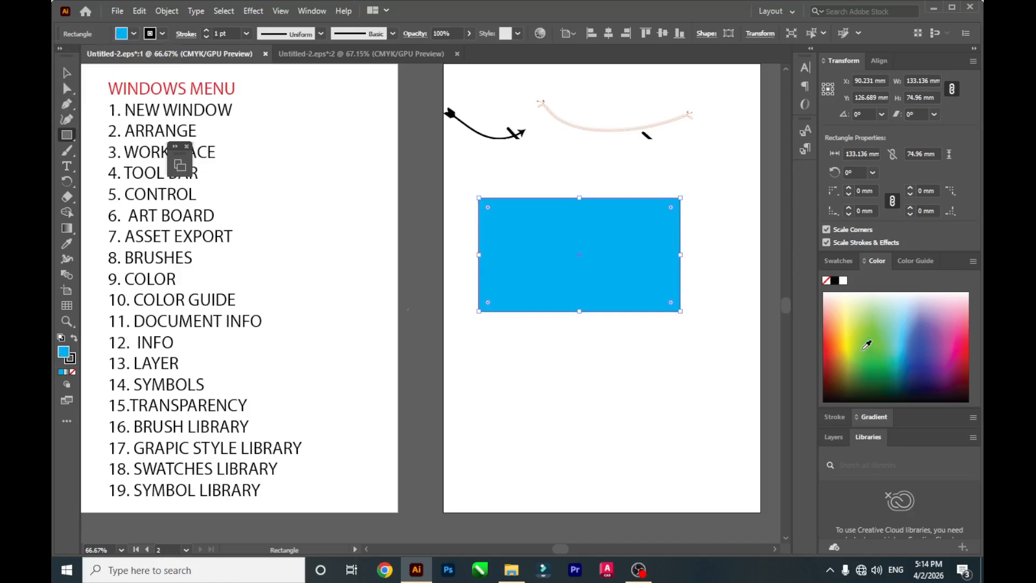
{"action": "left_click", "coordinate": [871, 338]}
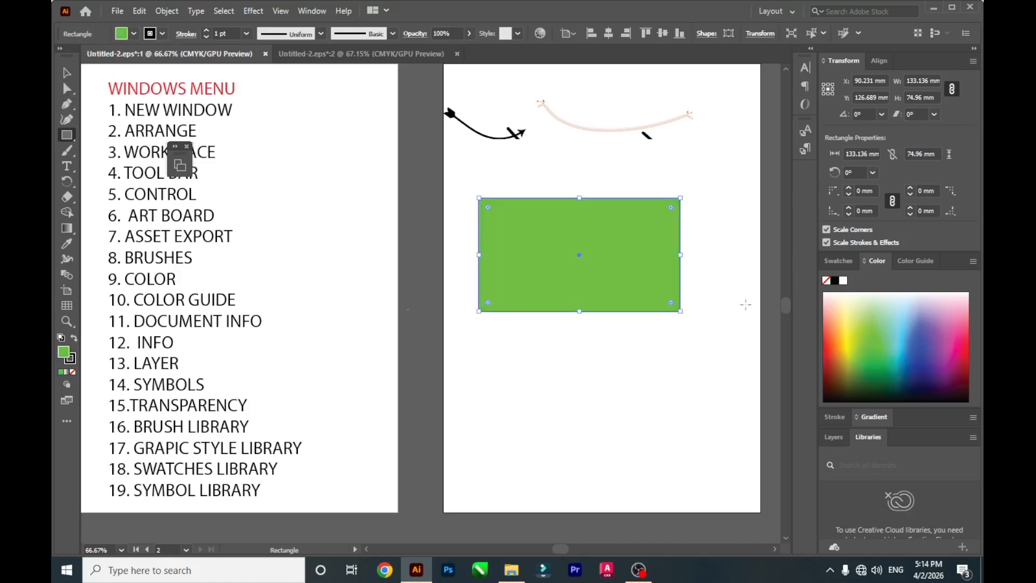
{"action": "left_click", "coordinate": [937, 352]}
{"action": "left_click", "coordinate": [964, 342]}
{"action": "left_click", "coordinate": [964, 366]}
{"action": "left_click", "coordinate": [893, 371]}
{"action": "left_click", "coordinate": [840, 377]}
{"action": "left_click", "coordinate": [839, 345]}
{"action": "left_click", "coordinate": [909, 316]}
{"action": "left_click", "coordinate": [929, 345]}
{"action": "left_click", "coordinate": [906, 365]}
{"action": "left_click", "coordinate": [898, 368]}
{"action": "left_click", "coordinate": [865, 326]}
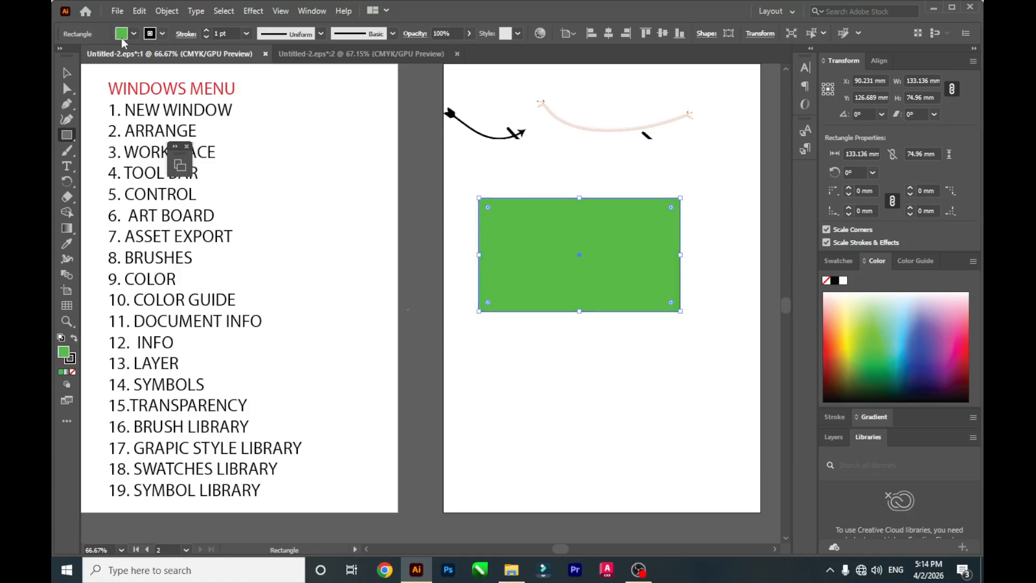
{"action": "left_click", "coordinate": [882, 344]}
{"action": "left_click", "coordinate": [880, 373]}
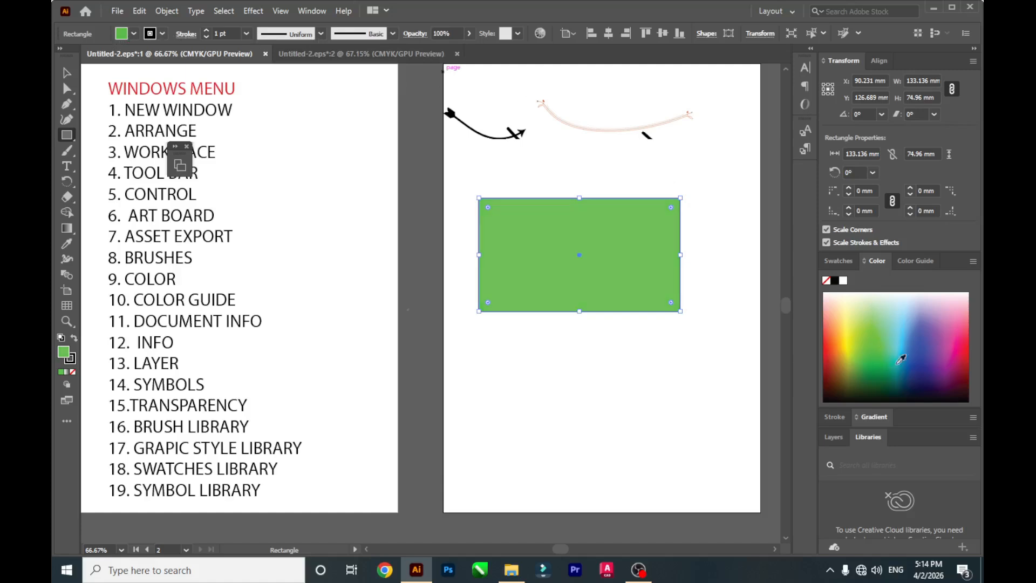
{"action": "left_click", "coordinate": [915, 377]}
{"action": "left_click", "coordinate": [928, 335]}
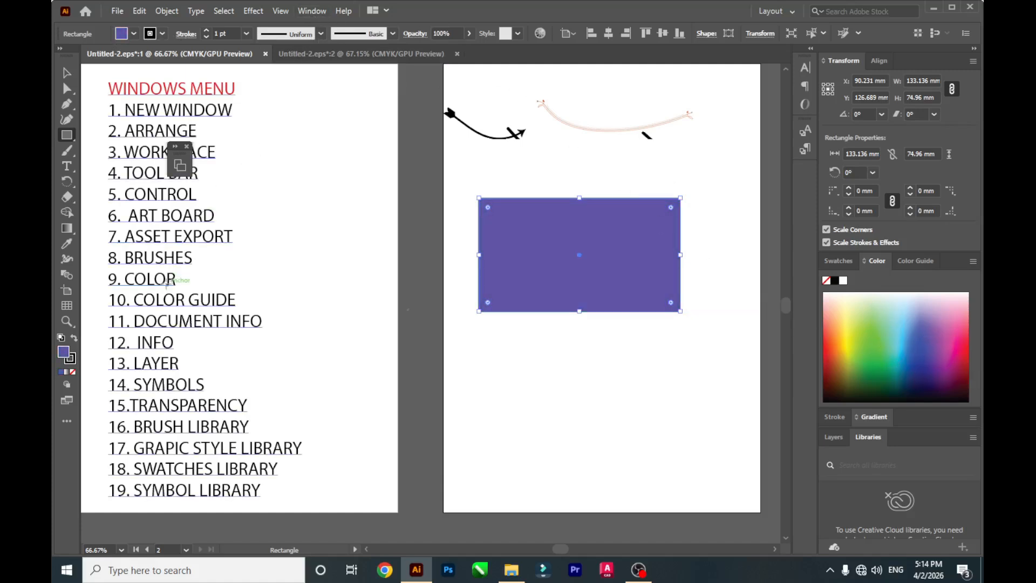
Show the Color Guide and try shades and tints from its tan row on the rectangle, ending with the lightest tint.
{"action": "left_click", "coordinate": [324, 13]}
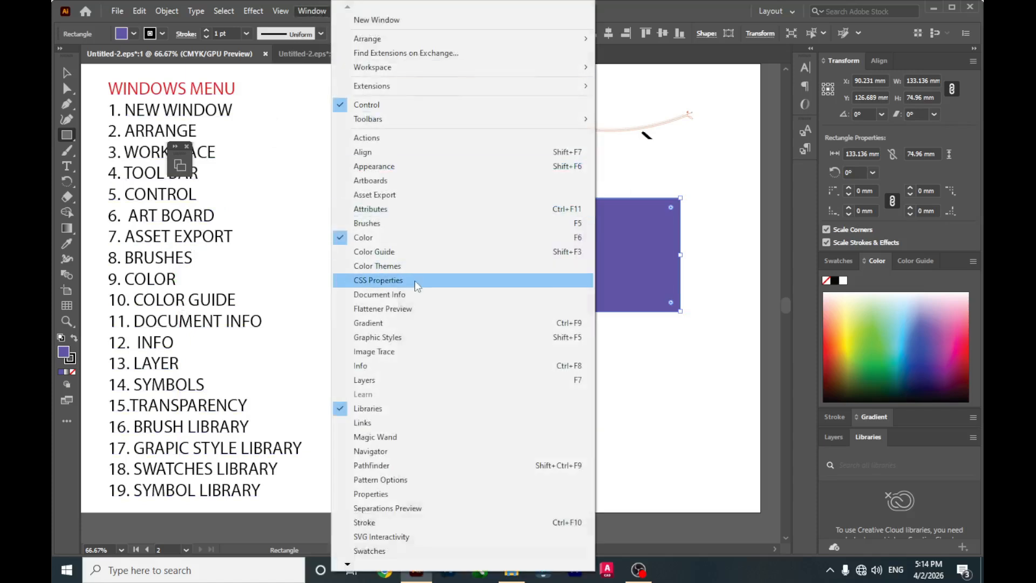
{"action": "left_click", "coordinate": [399, 251]}
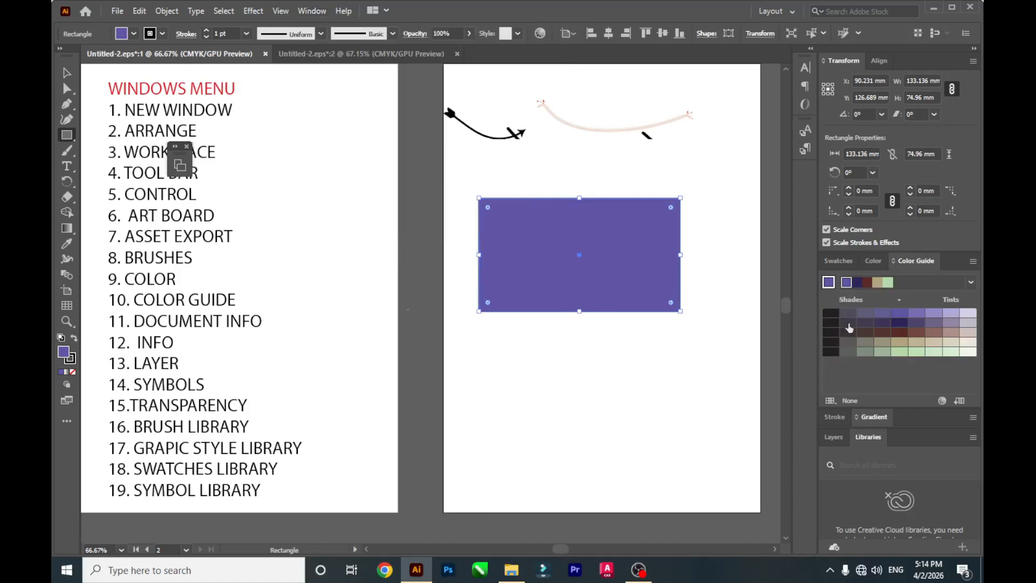
{"action": "left_click", "coordinate": [916, 342]}
{"action": "left_click", "coordinate": [933, 342]}
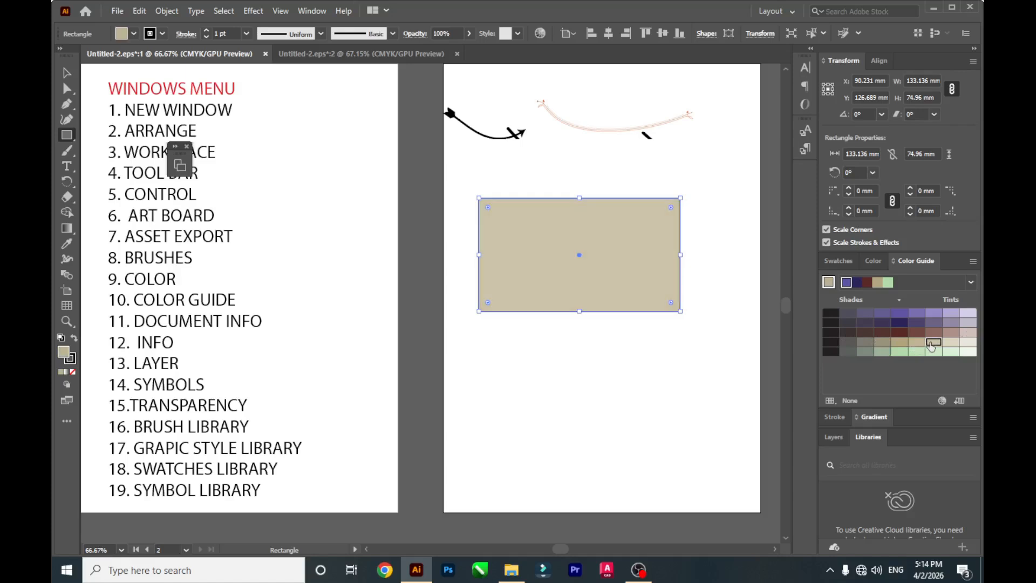
{"action": "left_click", "coordinate": [951, 344]}
{"action": "left_click", "coordinate": [968, 342]}
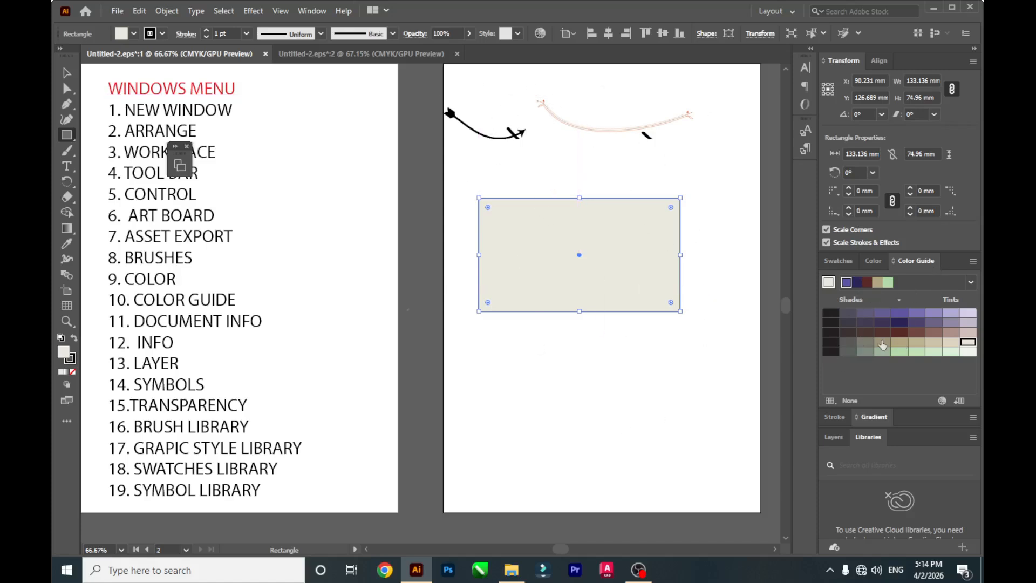
{"action": "left_click", "coordinate": [864, 344]}
{"action": "left_click", "coordinate": [882, 344]}
{"action": "left_click", "coordinate": [899, 344]}
{"action": "left_click", "coordinate": [917, 344]}
{"action": "left_click", "coordinate": [934, 344]}
{"action": "left_click", "coordinate": [951, 344]}
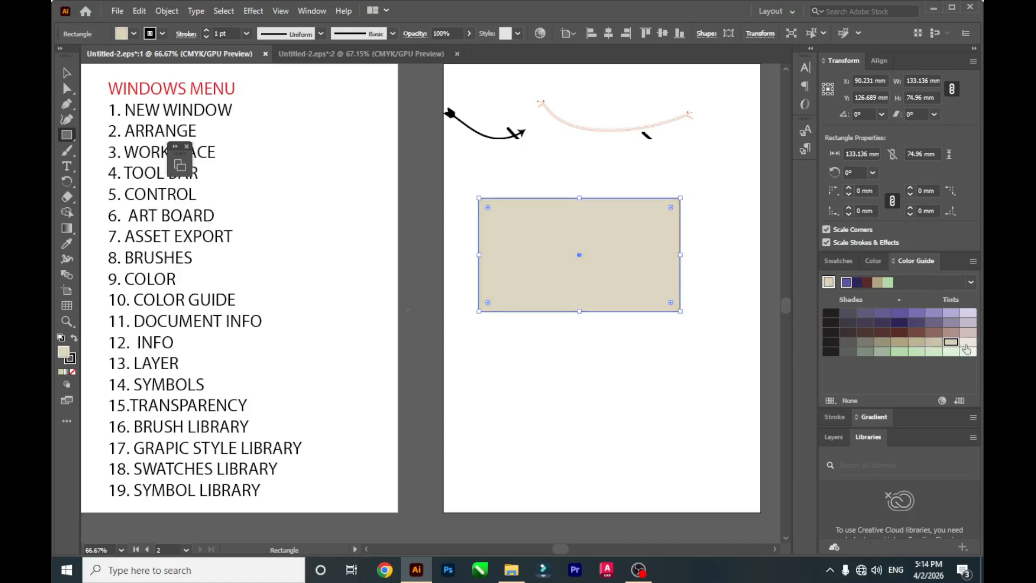
{"action": "left_click", "coordinate": [967, 344]}
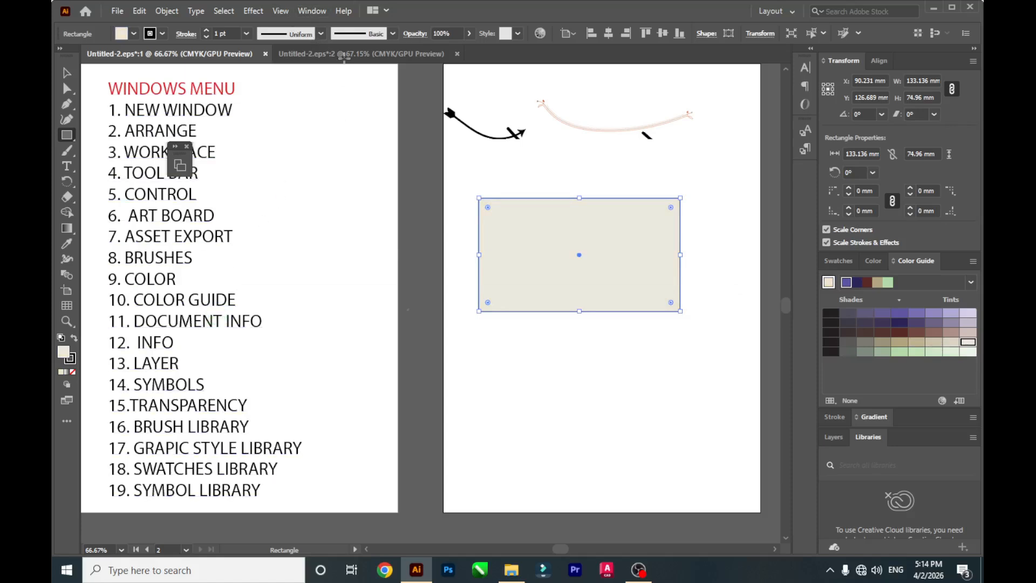
Open the Document Info panel and move it clear of the menu list to view the document's details.
{"action": "left_click", "coordinate": [312, 12]}
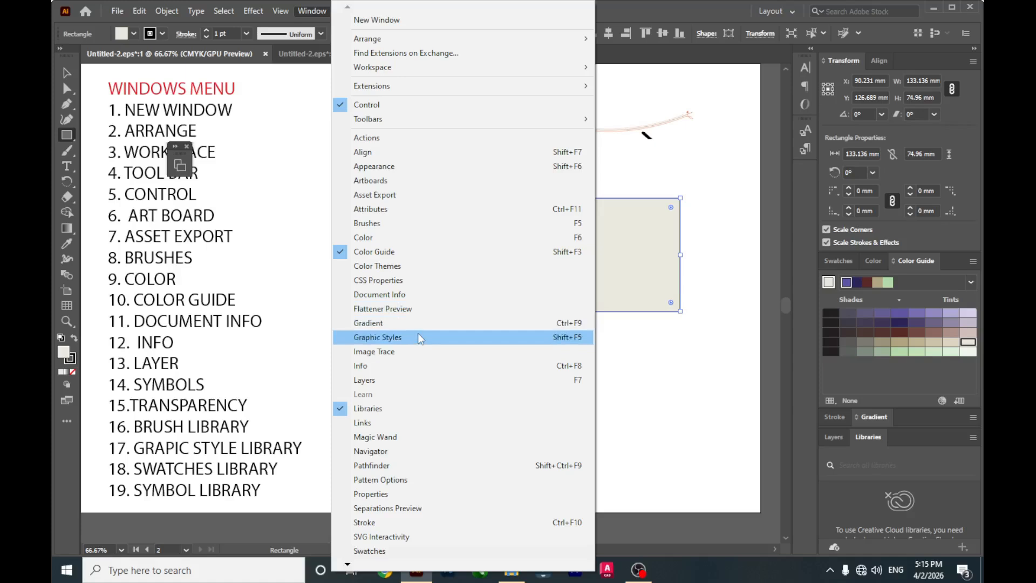
{"action": "left_click", "coordinate": [420, 297]}
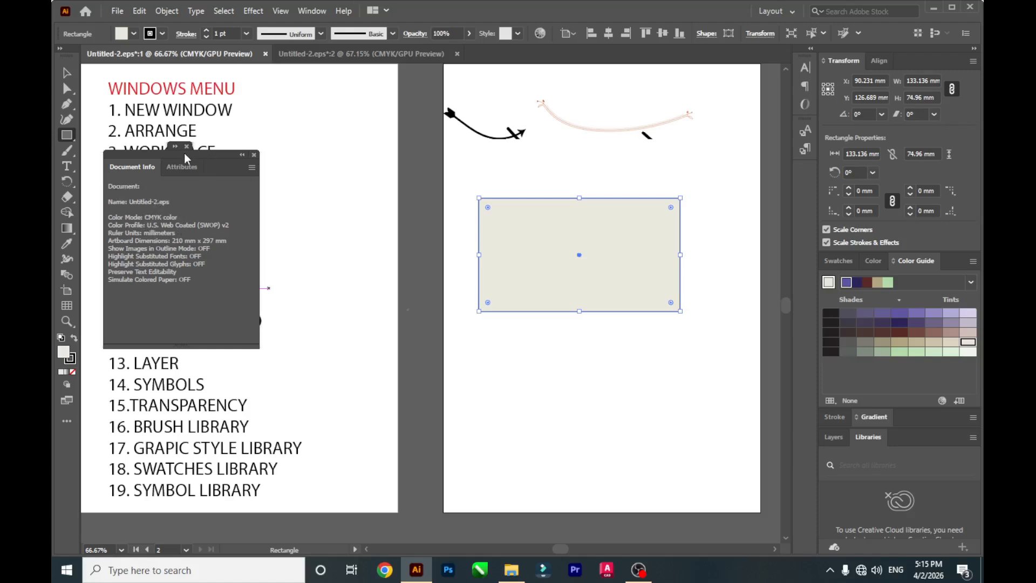
{"action": "left_click_drag", "start_coordinate": [183, 153], "coordinate": [359, 163]}
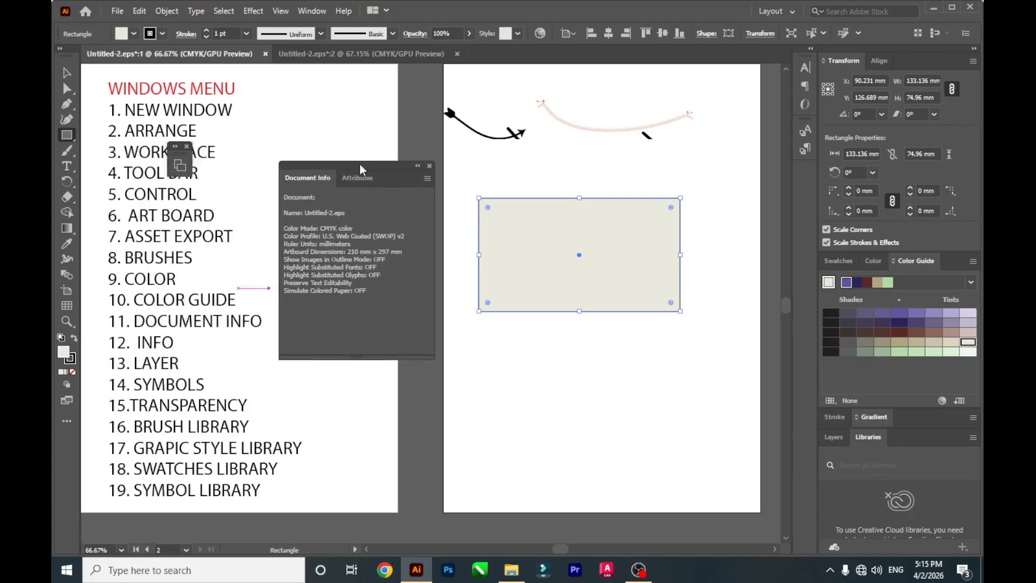
Close the Document Info panel and the small floating panel, and delete the rectangle from the second artboard.
{"action": "left_click", "coordinate": [188, 146]}
{"action": "left_click", "coordinate": [430, 165]}
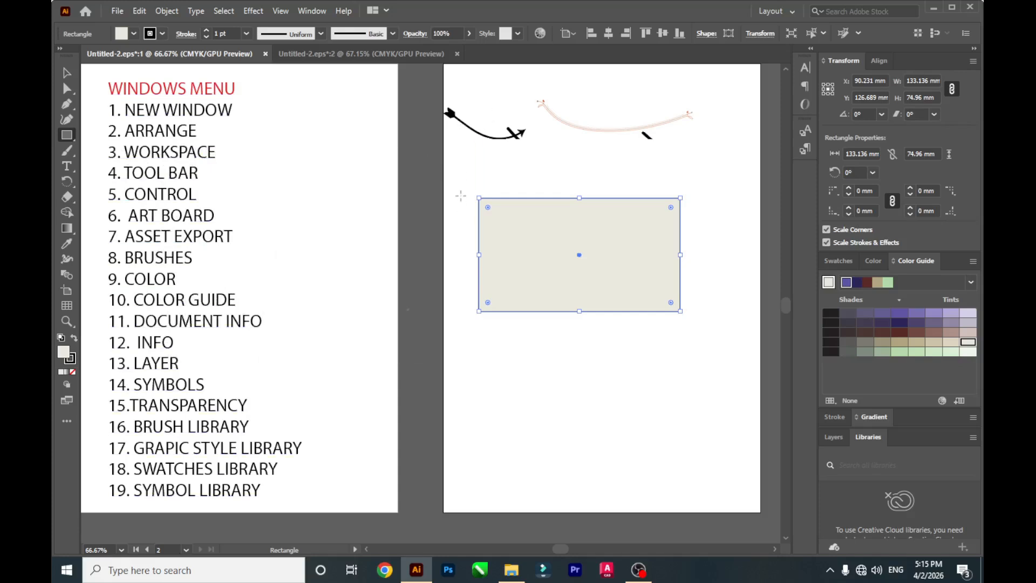
{"action": "scroll", "coordinate": [460, 196], "scroll_direction": "down", "scroll_amount": 2}
{"action": "left_click", "coordinate": [67, 73]}
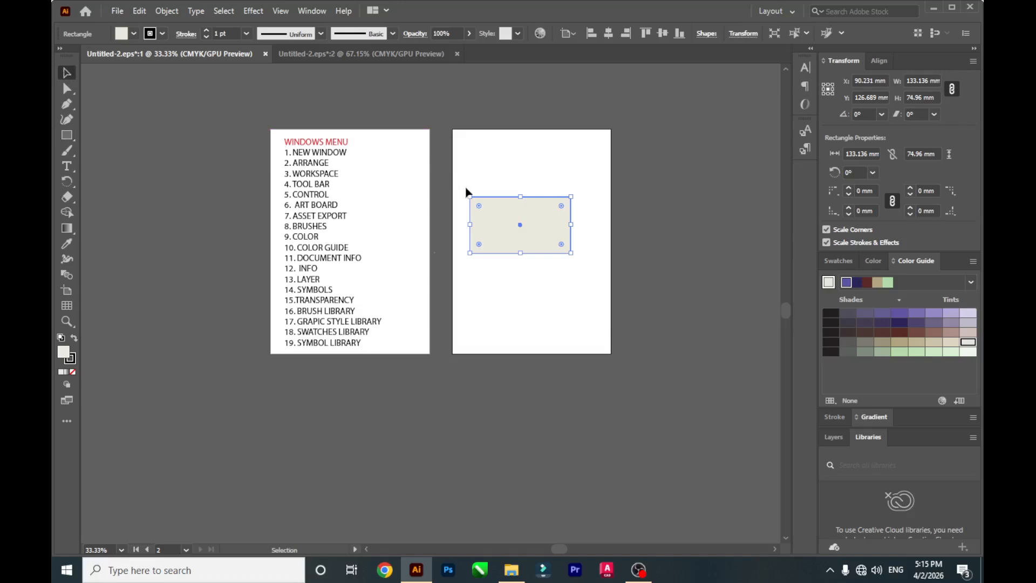
{"action": "key", "text": "Delete"}
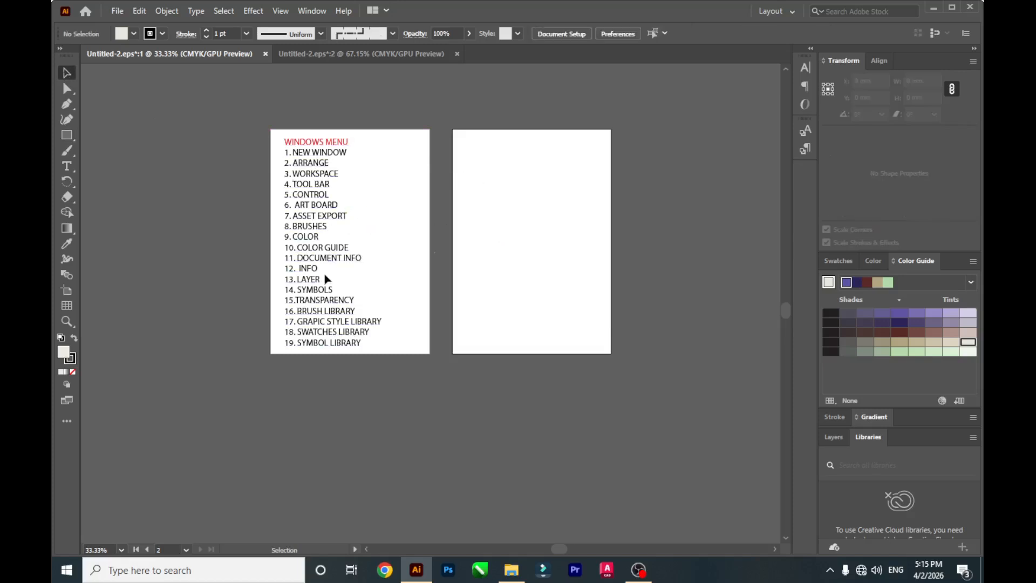
Show the Info panel, draw a rectangle about 110 mm wide and 78 mm high on the second artboard, and close the panel.
{"action": "left_click", "coordinate": [306, 12]}
{"action": "left_click", "coordinate": [398, 365]}
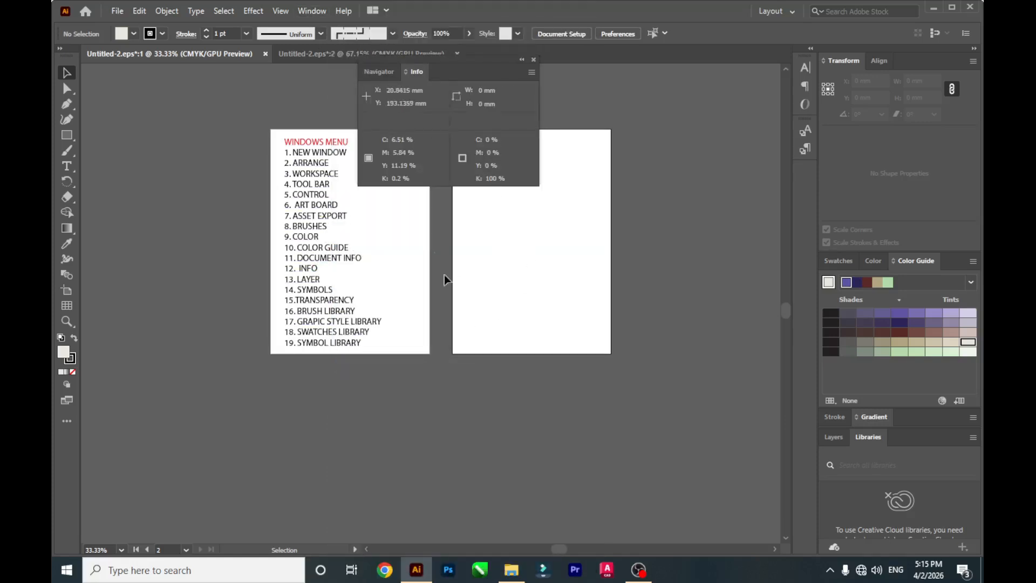
{"action": "left_click", "coordinate": [66, 135]}
{"action": "left_click_drag", "start_coordinate": [485, 209], "coordinate": [568, 268]}
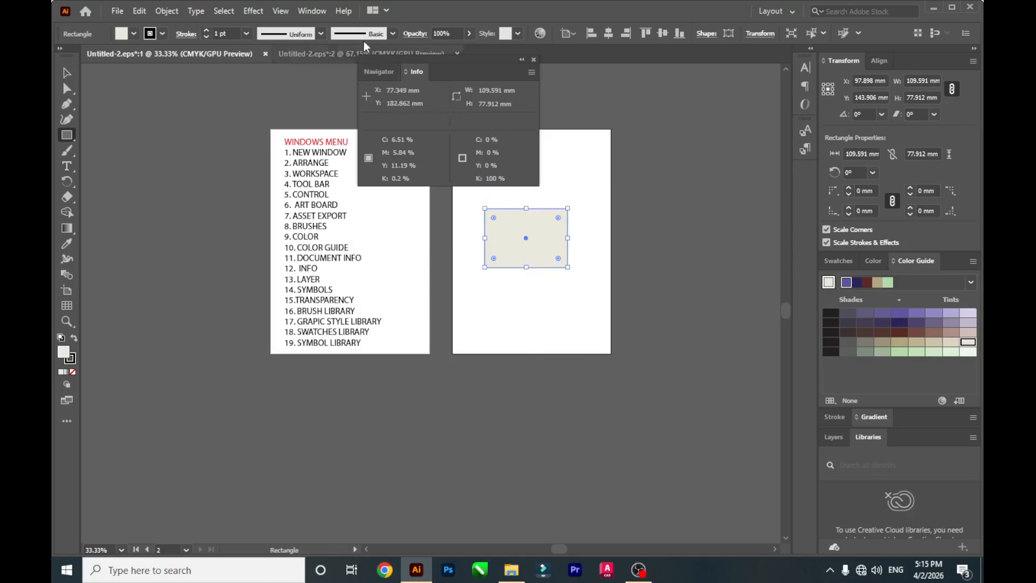
{"action": "left_click", "coordinate": [535, 59]}
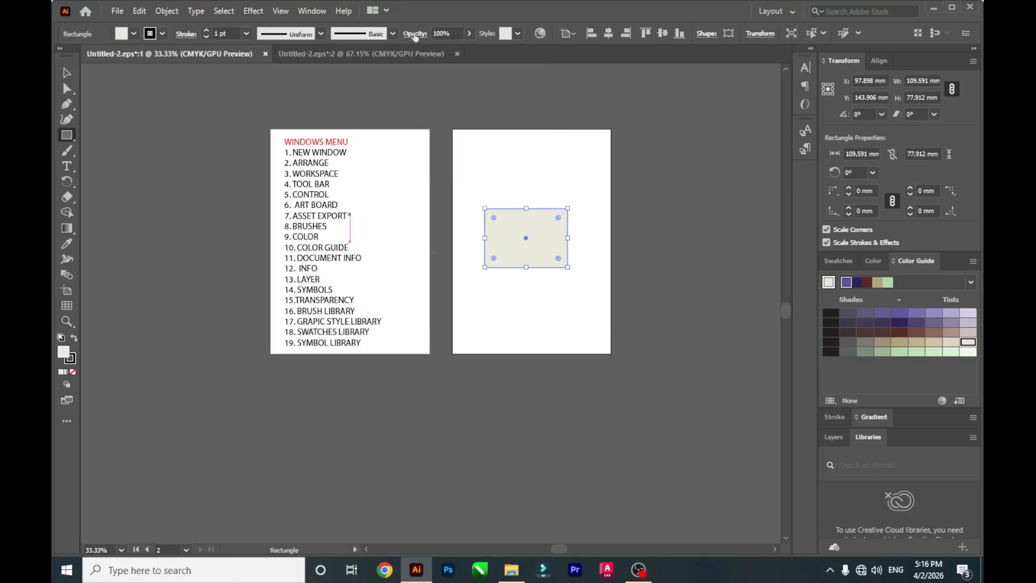
Show the Layers panel, undock it beside the second artboard, and expand Layer 1 to list its objects.
{"action": "left_click", "coordinate": [312, 11]}
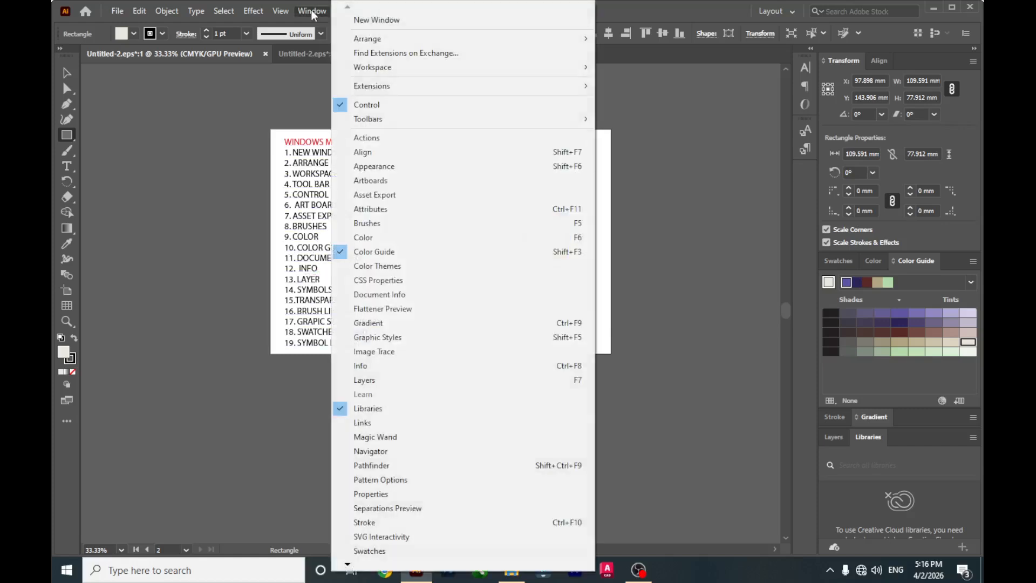
{"action": "left_click", "coordinate": [396, 379]}
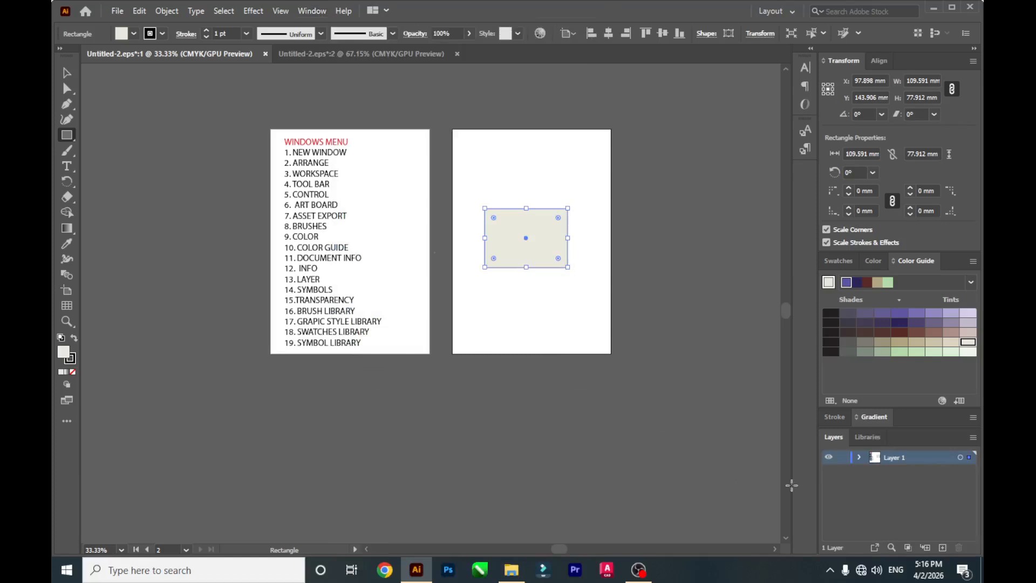
{"action": "left_click_drag", "start_coordinate": [837, 436], "coordinate": [638, 180]}
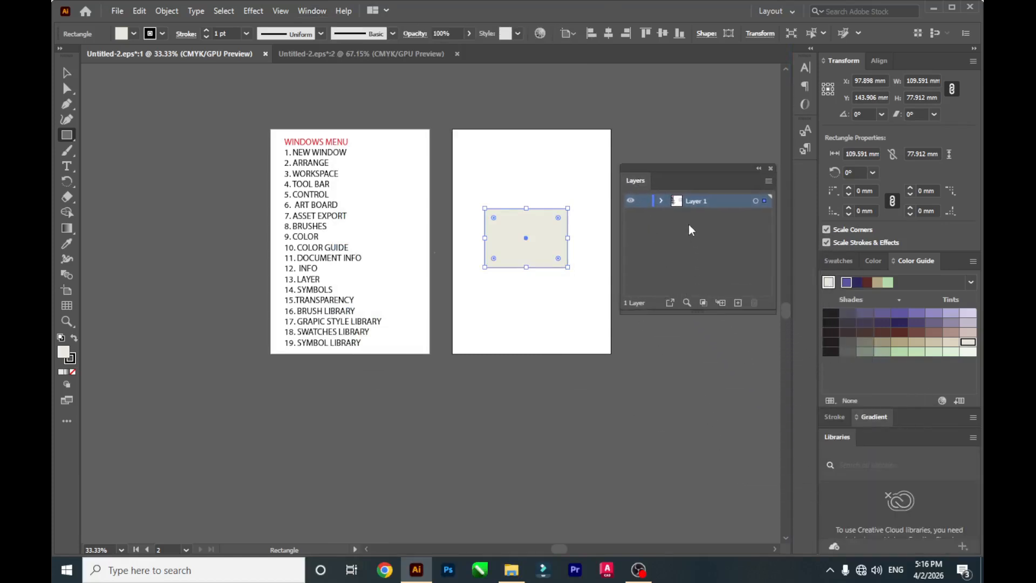
{"action": "left_click", "coordinate": [662, 200]}
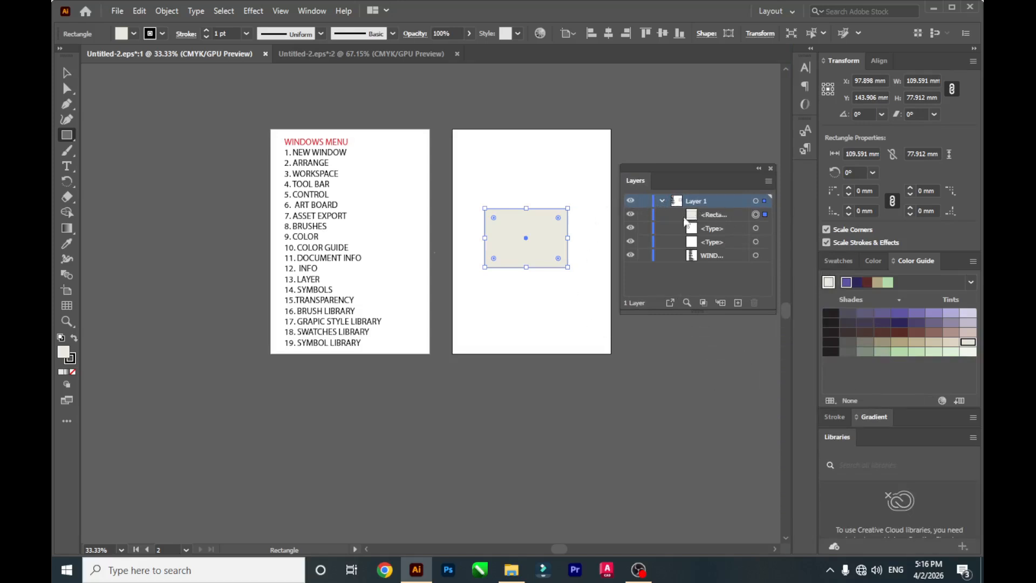
Hide and show Layer 1, and target all of its contents followed by the rectangle alone.
{"action": "left_click", "coordinate": [631, 202]}
{"action": "left_click", "coordinate": [630, 202]}
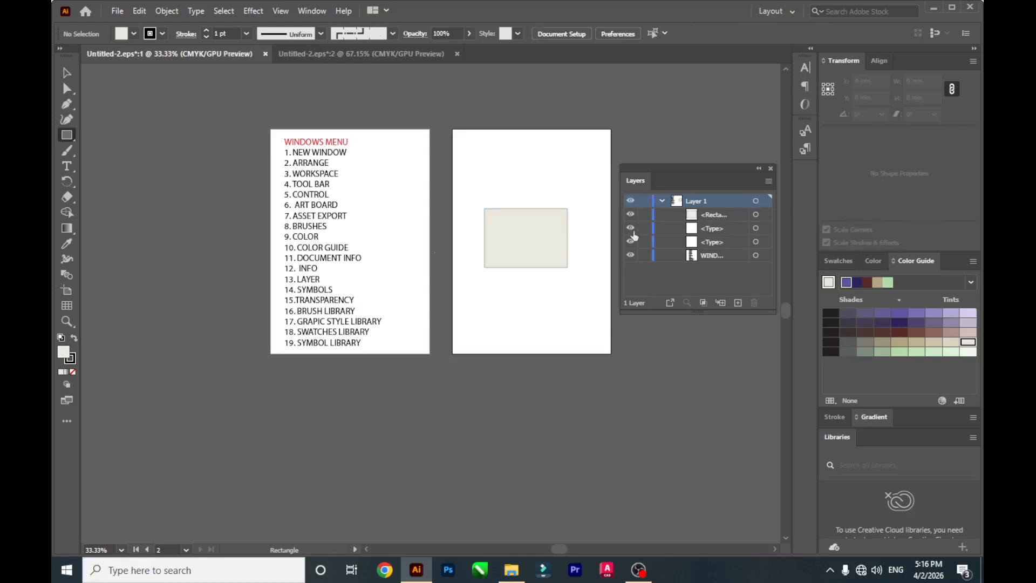
{"action": "left_click", "coordinate": [756, 202]}
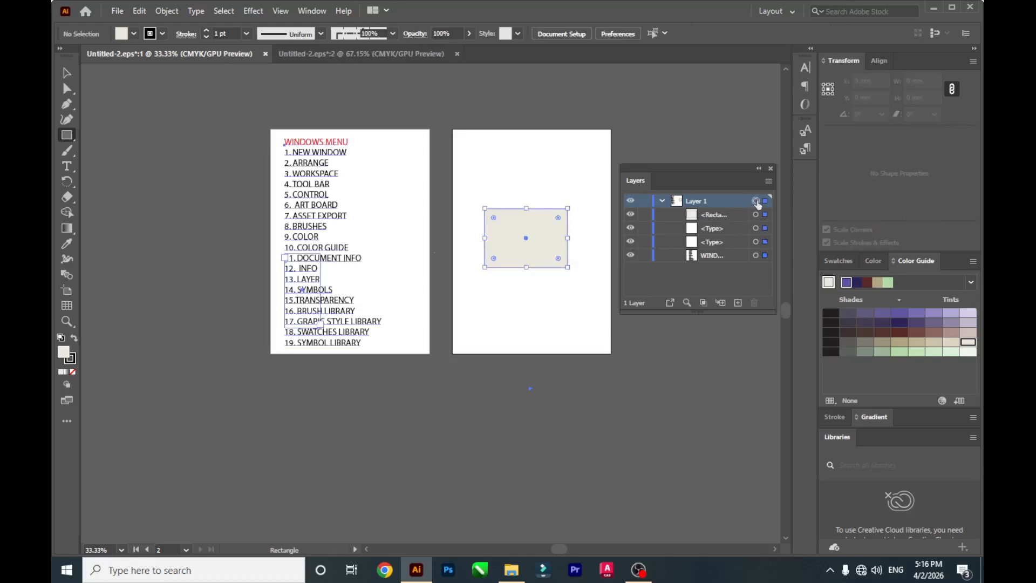
{"action": "left_click", "coordinate": [756, 214]}
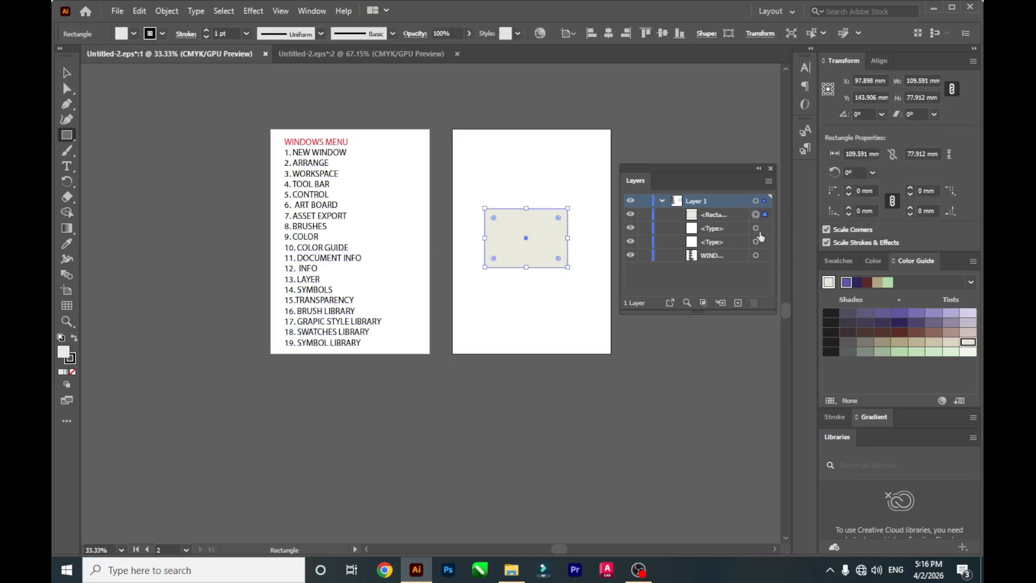
{"action": "left_click", "coordinate": [759, 232]}
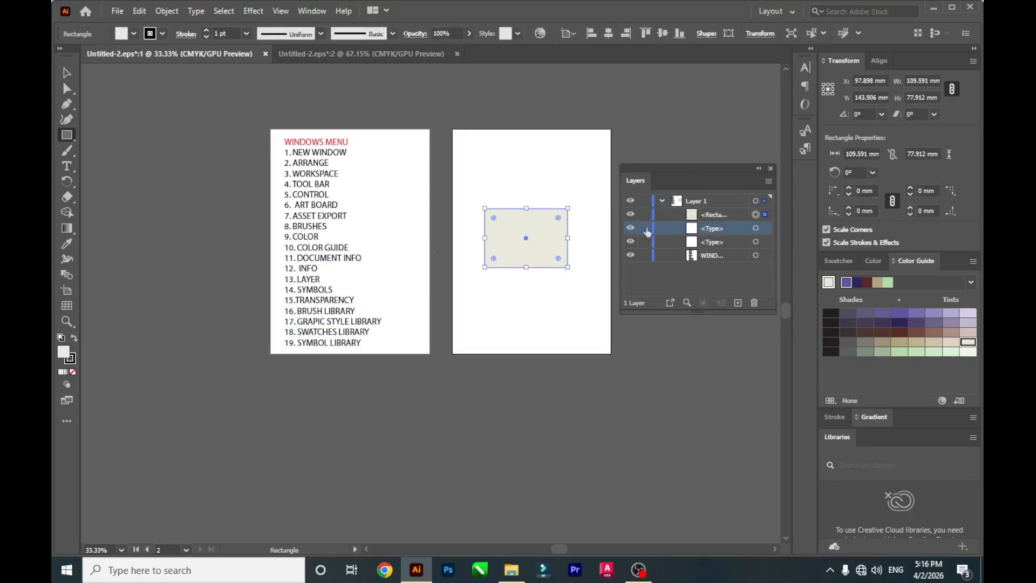
Dismiss the rectangle size dialog without adding a shape, and fill the selected rectangle with the dark blue swatch.
{"action": "left_click", "coordinate": [526, 123]}
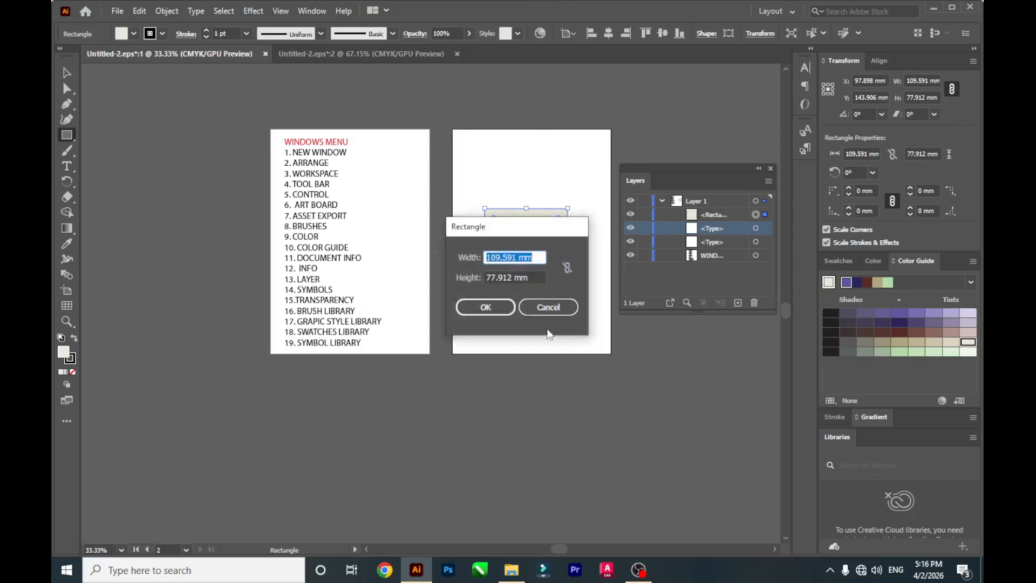
{"action": "left_click", "coordinate": [546, 312]}
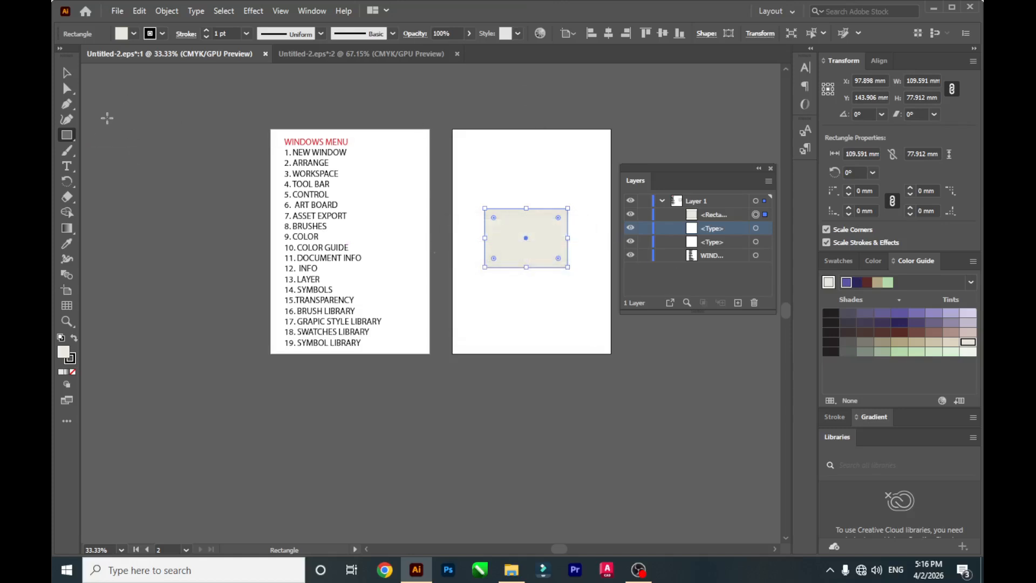
{"action": "left_click", "coordinate": [133, 34]}
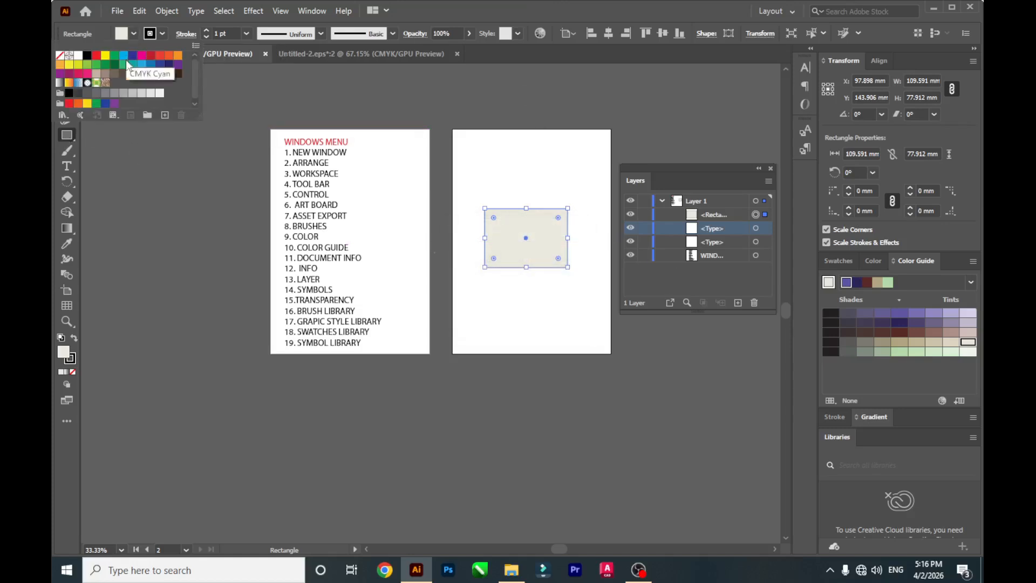
{"action": "left_click", "coordinate": [132, 56]}
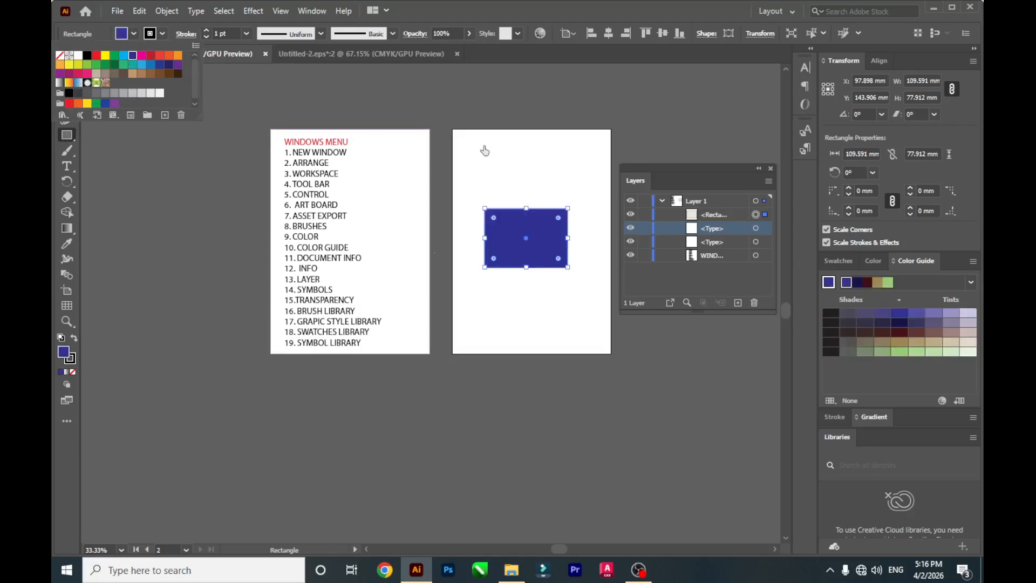
Draw a rectangle about 136 mm wide and 48 mm high above the blue one, fill it dark red and deselect it.
{"action": "left_click_drag", "start_coordinate": [476, 145], "coordinate": [578, 181]}
{"action": "left_click", "coordinate": [578, 180]}
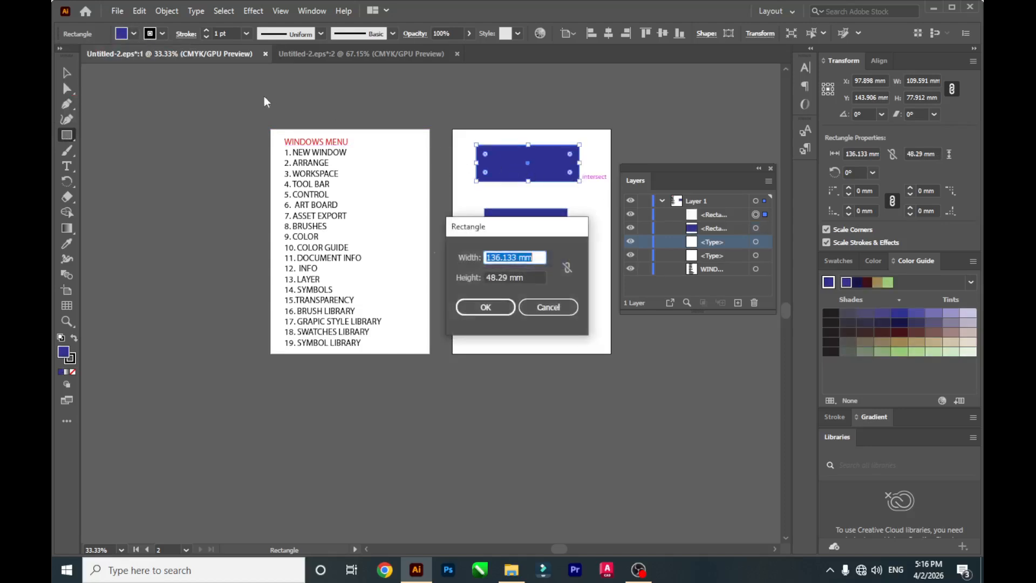
{"action": "left_click", "coordinate": [546, 308]}
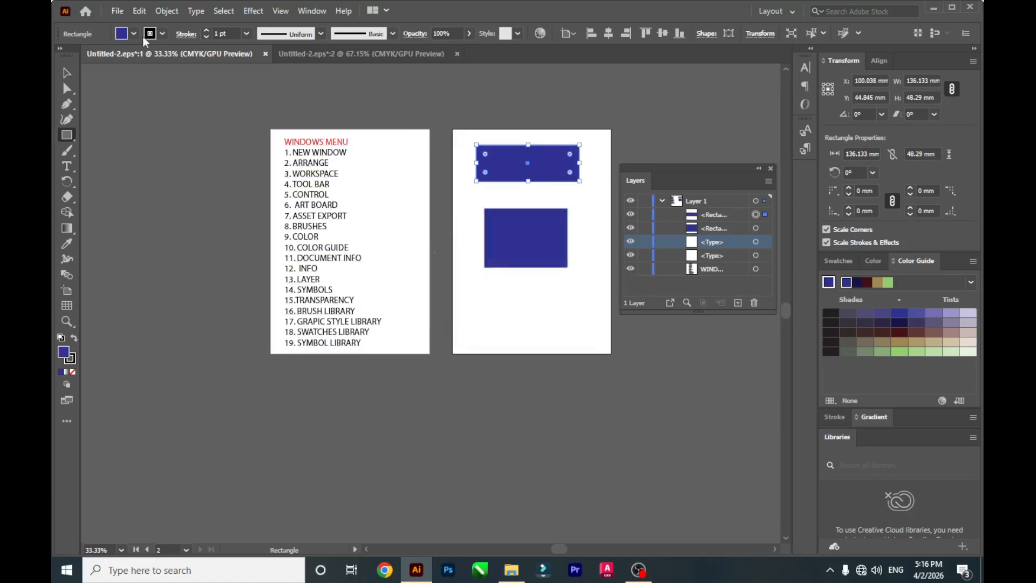
{"action": "left_click", "coordinate": [132, 34]}
{"action": "left_click", "coordinate": [150, 56]}
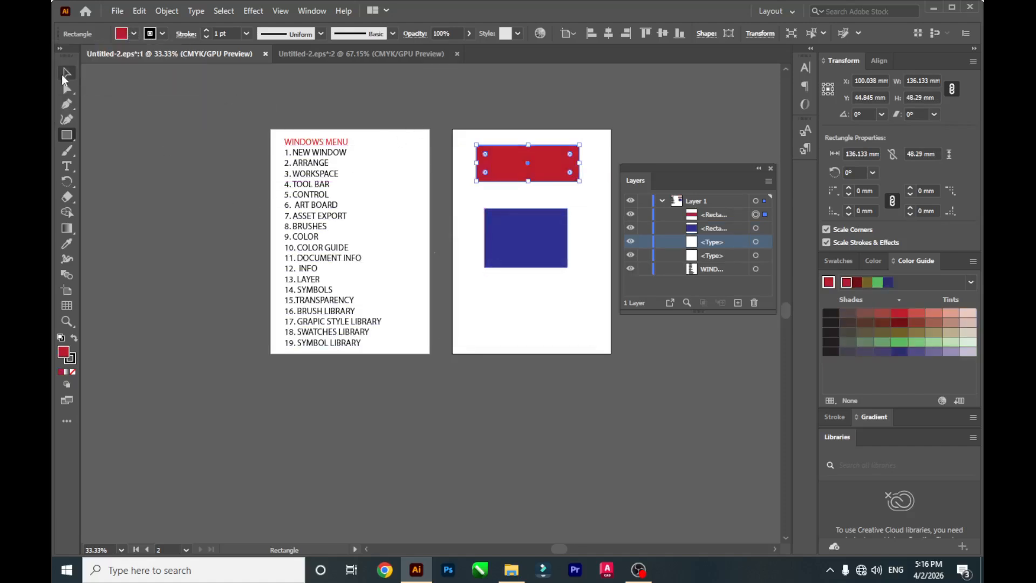
{"action": "left_click", "coordinate": [66, 73]}
{"action": "left_click", "coordinate": [163, 145]}
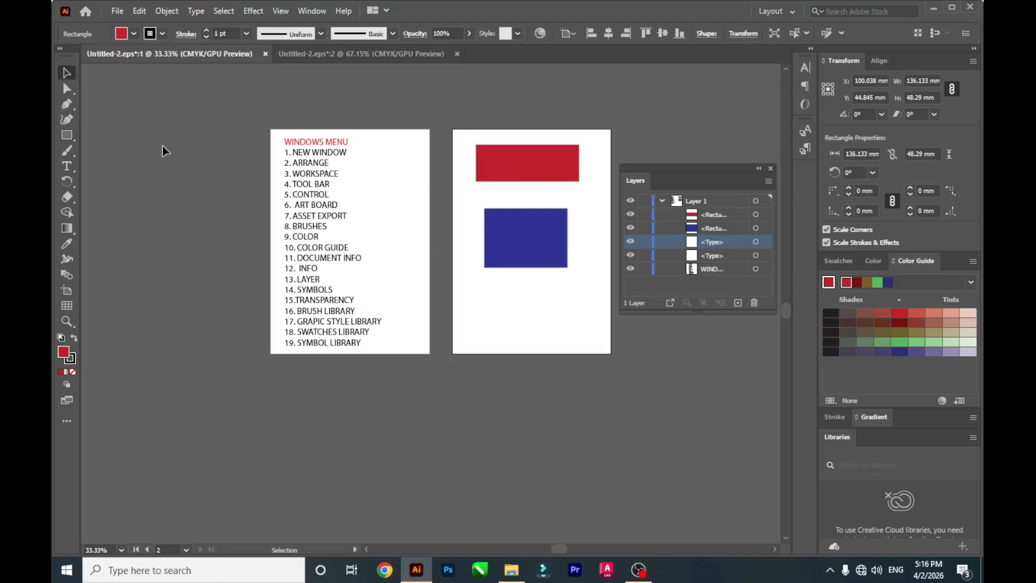
Move the red rectangle down over the blue one, and reorder the blue rectangle above the red one in Layer 1.
{"action": "left_click", "coordinate": [715, 215]}
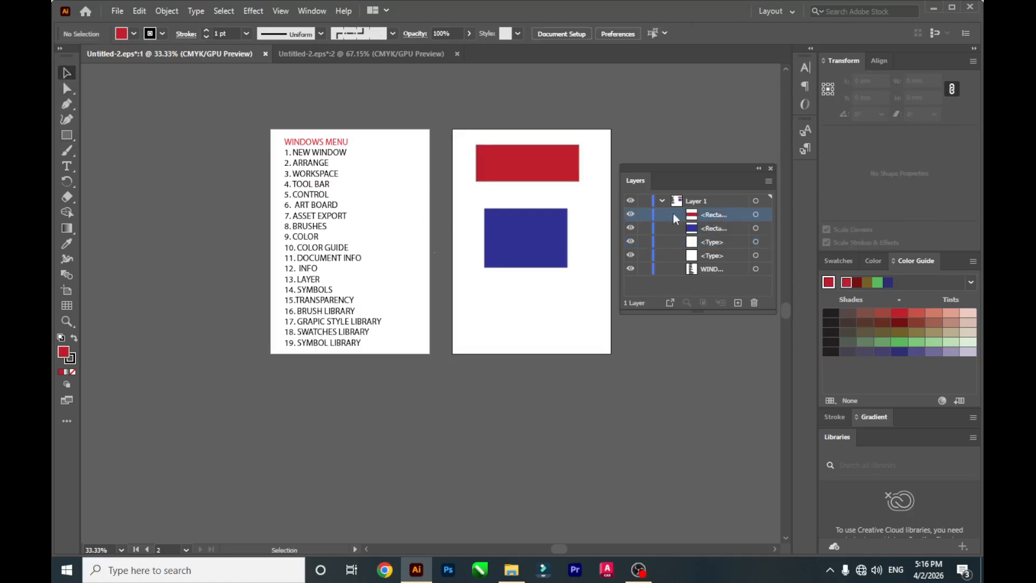
{"action": "left_click", "coordinate": [551, 170]}
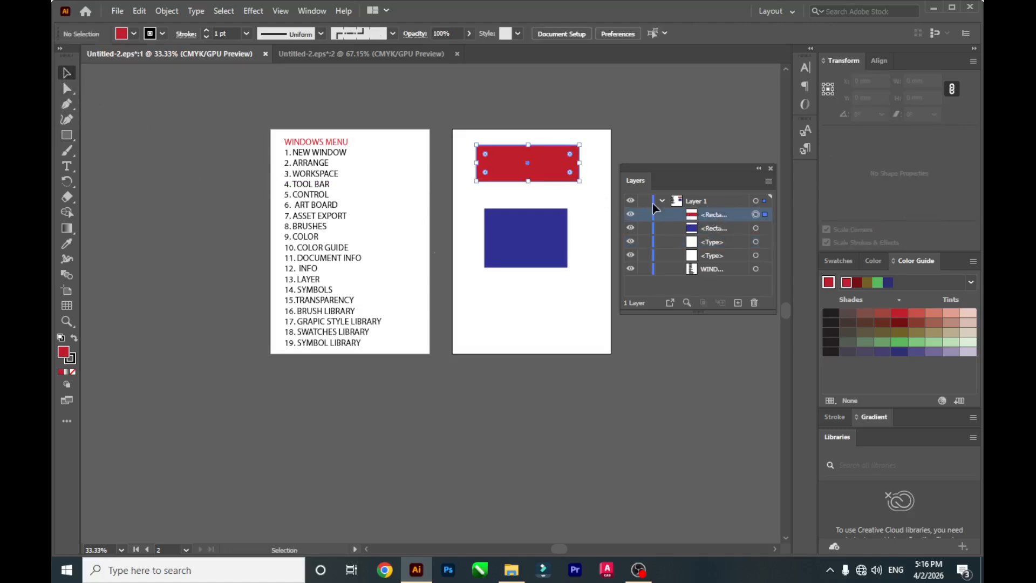
{"action": "left_click", "coordinate": [713, 232]}
{"action": "left_click_drag", "start_coordinate": [546, 162], "coordinate": [546, 227]}
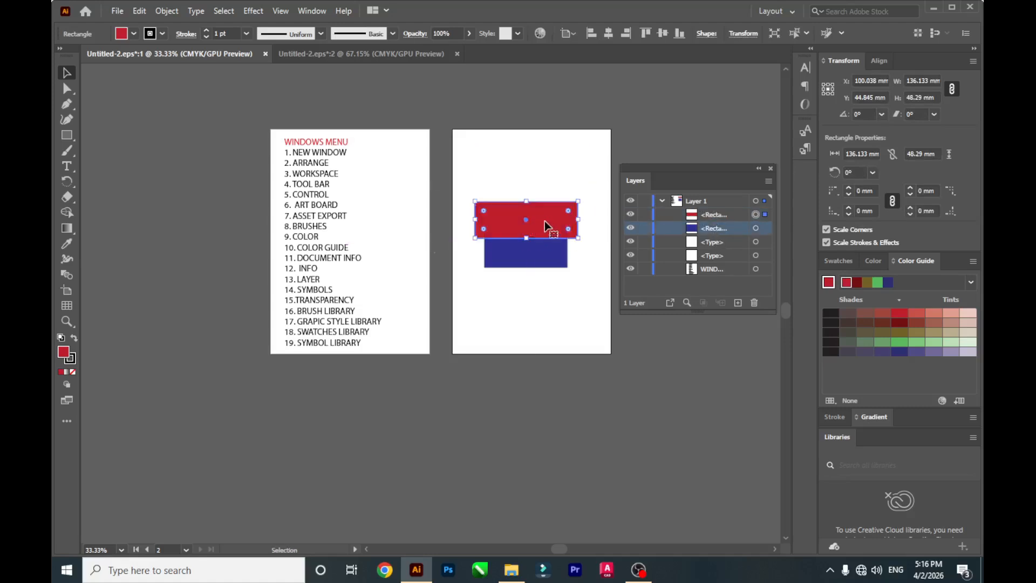
{"action": "left_click", "coordinate": [563, 316]}
{"action": "left_click_drag", "start_coordinate": [711, 226], "coordinate": [707, 211]}
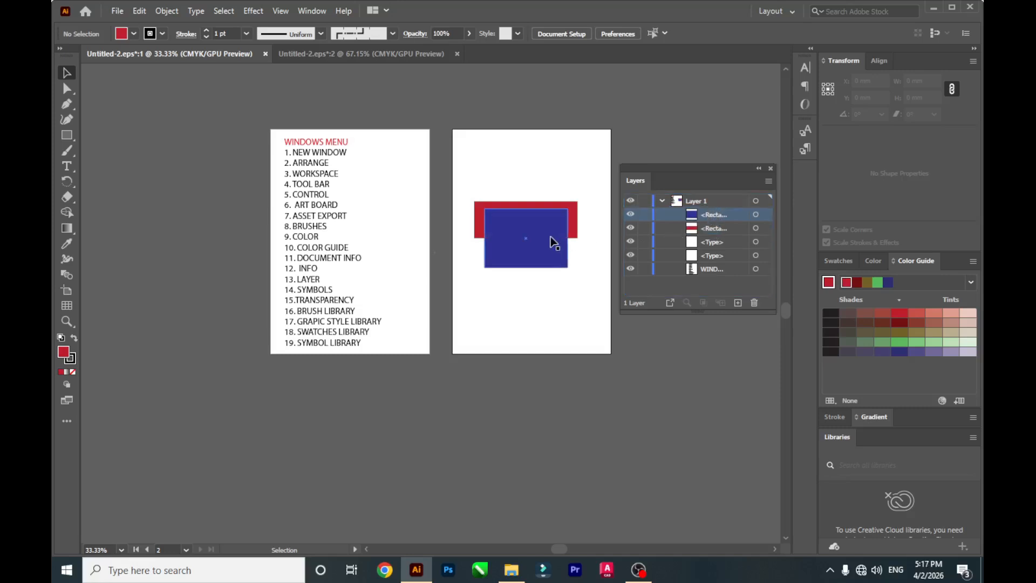
Move the blue rectangle slightly down, and toggle its visibility off and on in the layer list.
{"action": "left_click_drag", "start_coordinate": [545, 250], "coordinate": [546, 265]}
{"action": "left_click", "coordinate": [548, 167]}
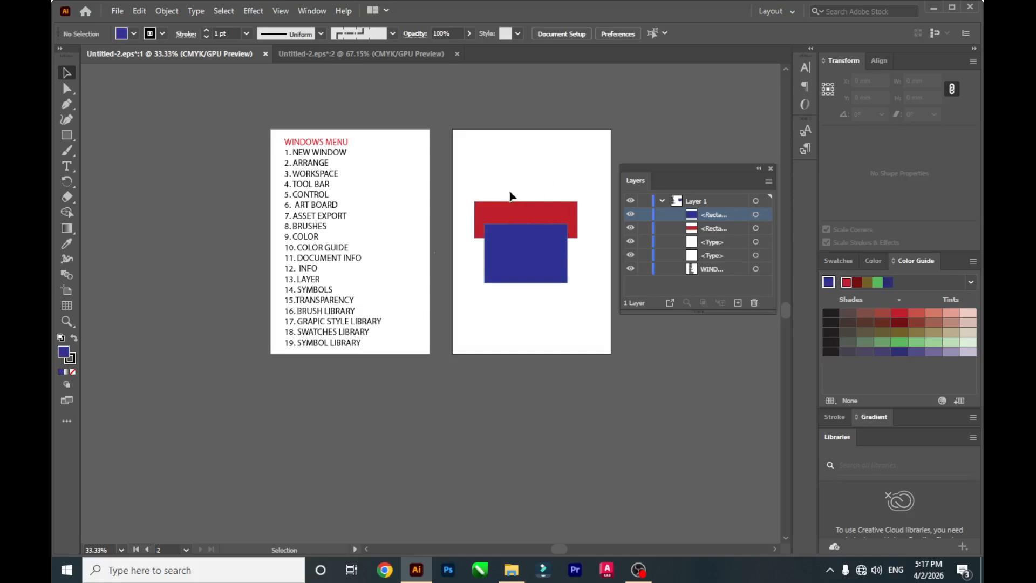
{"action": "left_click", "coordinate": [630, 214]}
{"action": "left_click", "coordinate": [630, 215]}
Show the Symbols panel beside the second artboard, and place the flower and ink splatter symbols below the rectangles.
{"action": "left_click", "coordinate": [313, 11]}
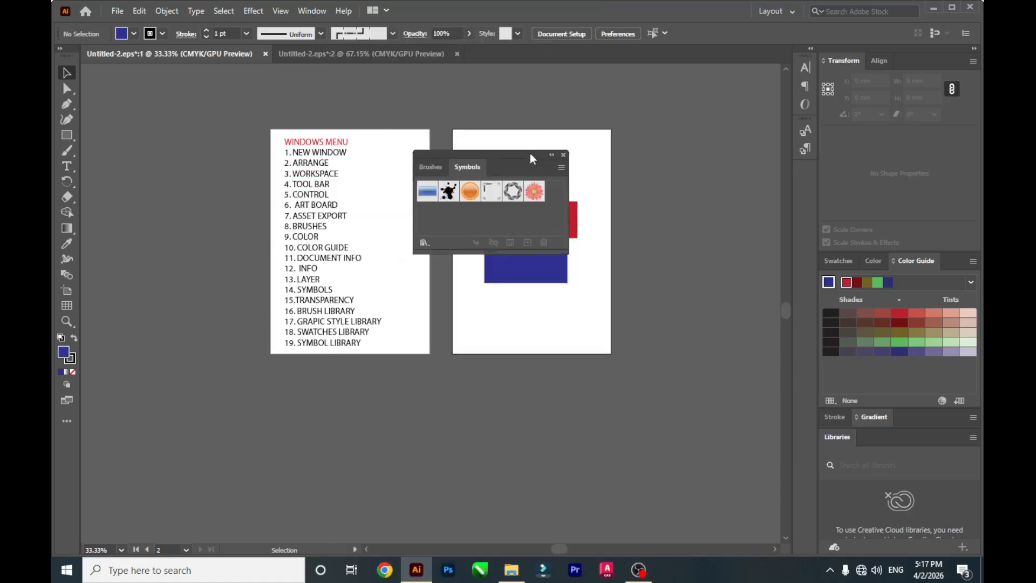
{"action": "left_click_drag", "start_coordinate": [529, 153], "coordinate": [730, 172]}
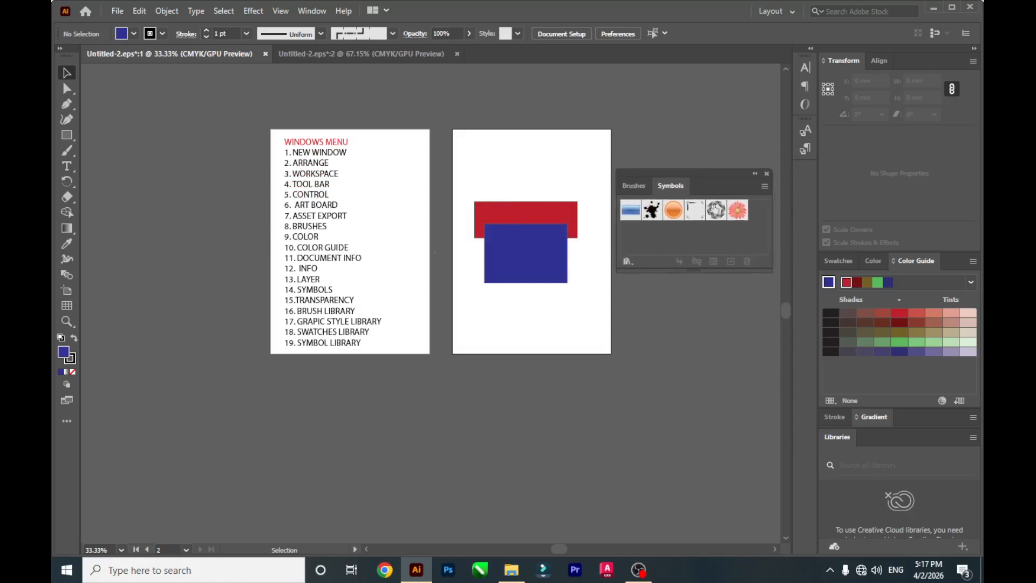
{"action": "left_click_drag", "start_coordinate": [740, 215], "coordinate": [556, 297]}
{"action": "left_click_drag", "start_coordinate": [506, 332], "coordinate": [506, 332]}
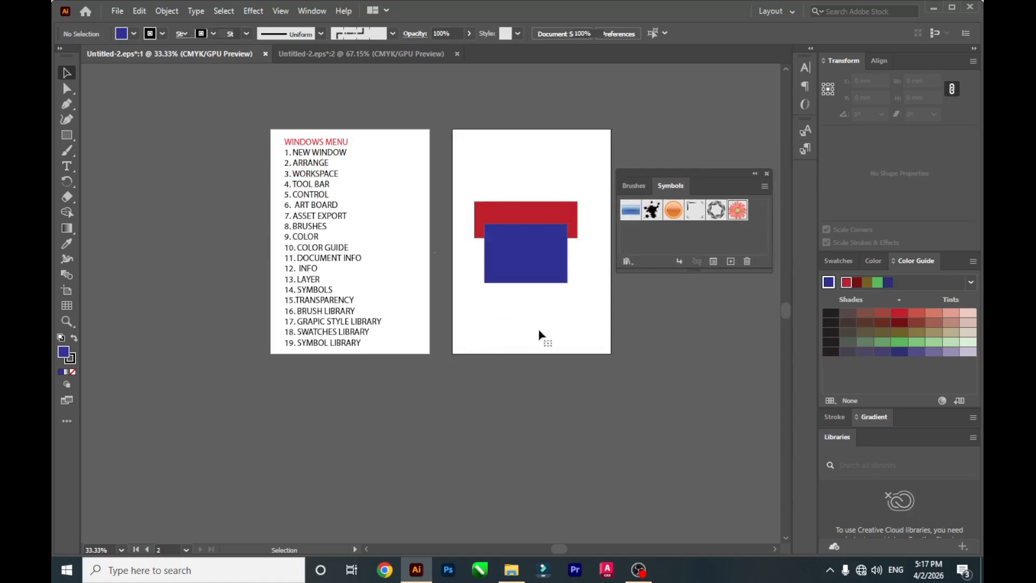
{"action": "left_click", "coordinate": [569, 320]}
{"action": "left_click_drag", "start_coordinate": [655, 215], "coordinate": [558, 320]}
{"action": "left_click", "coordinate": [581, 383]}
Create a dynamic Movie Clip symbol named New Symbol from the two overlapping rectangles, and delete the original rectangles from the artboard.
{"action": "left_click_drag", "start_coordinate": [480, 186], "coordinate": [544, 268]}
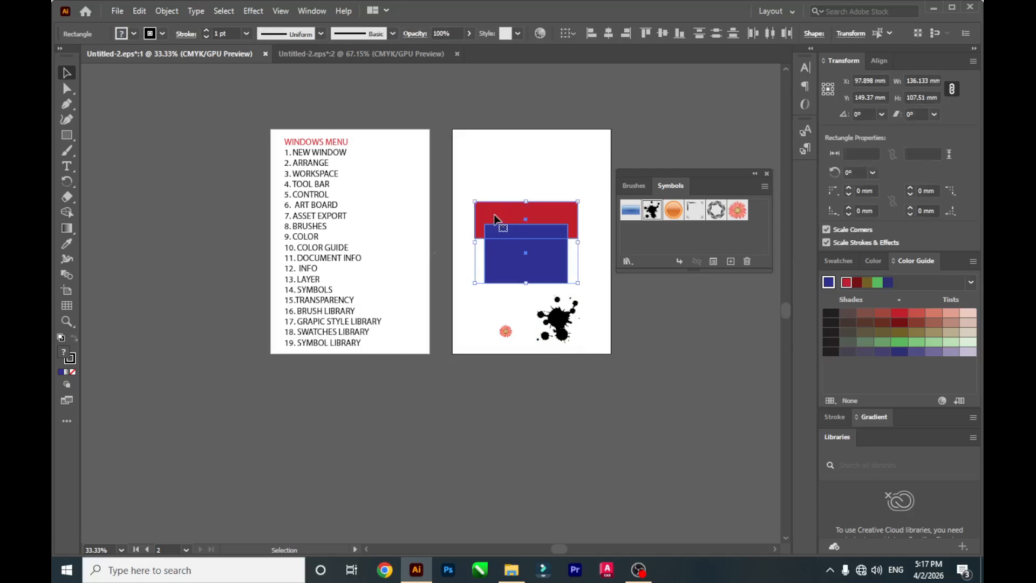
{"action": "left_click_drag", "start_coordinate": [493, 218], "coordinate": [665, 228]}
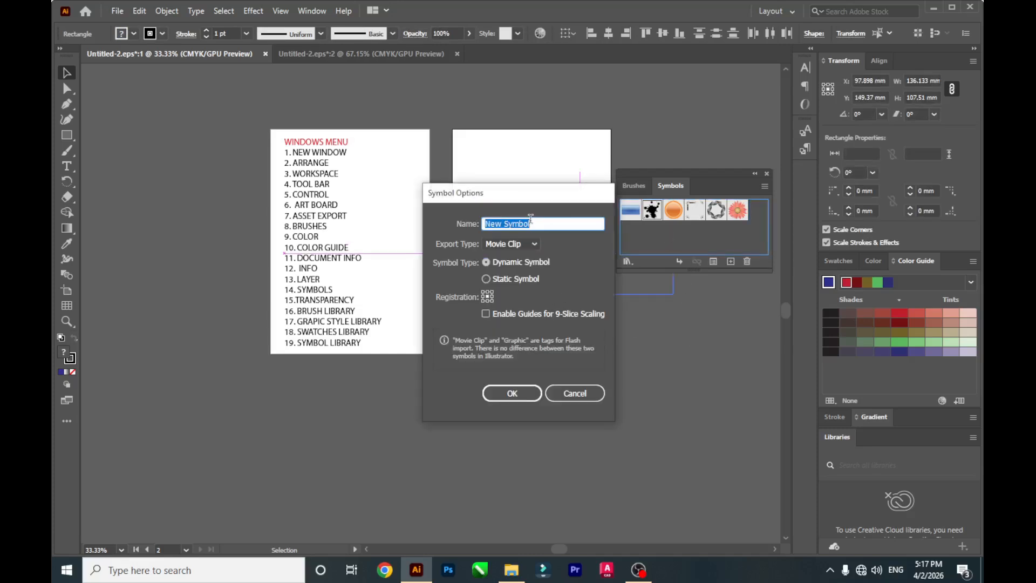
{"action": "left_click", "coordinate": [521, 394]}
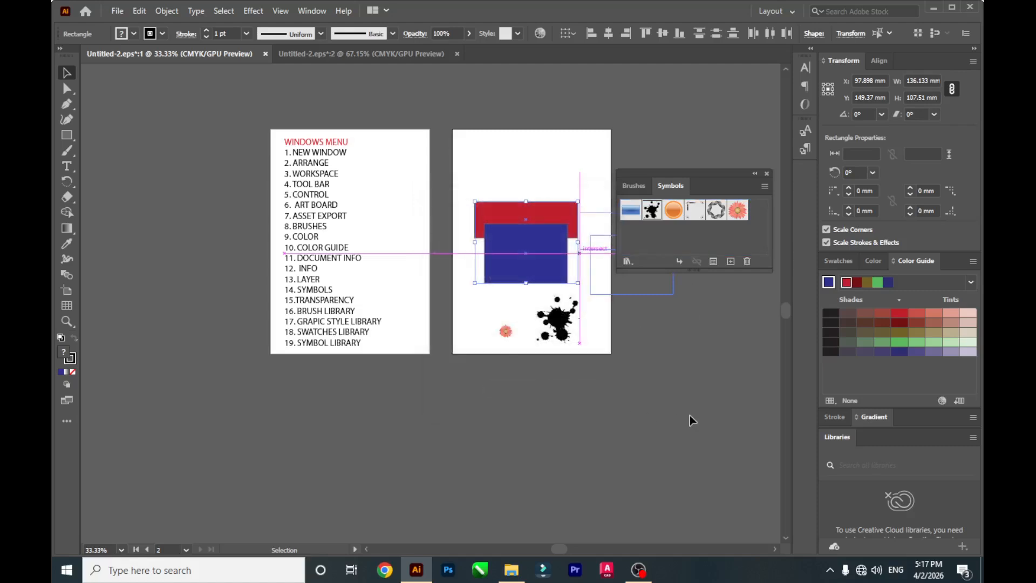
{"action": "left_click", "coordinate": [512, 235]}
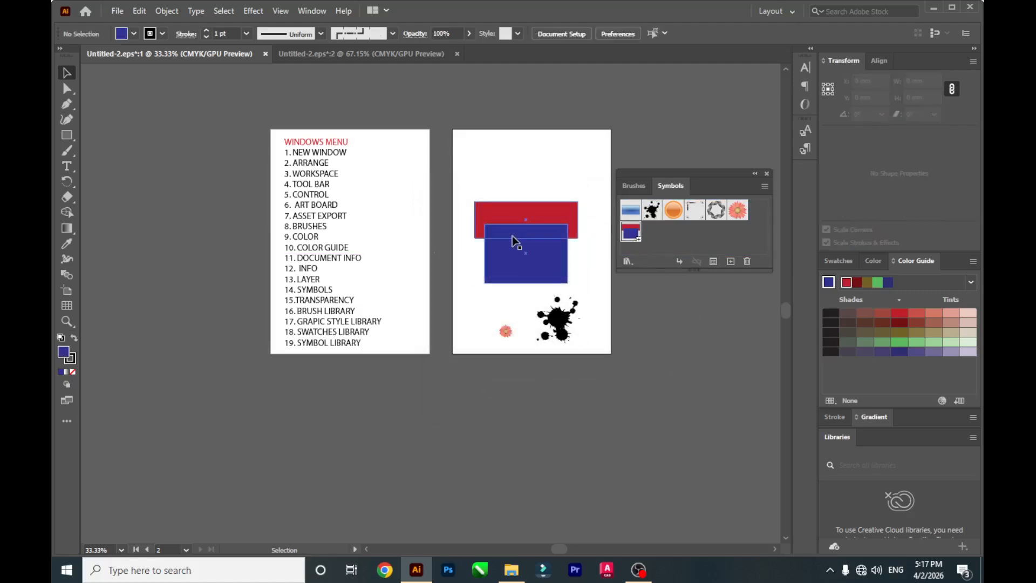
{"action": "key", "text": "Delete"}
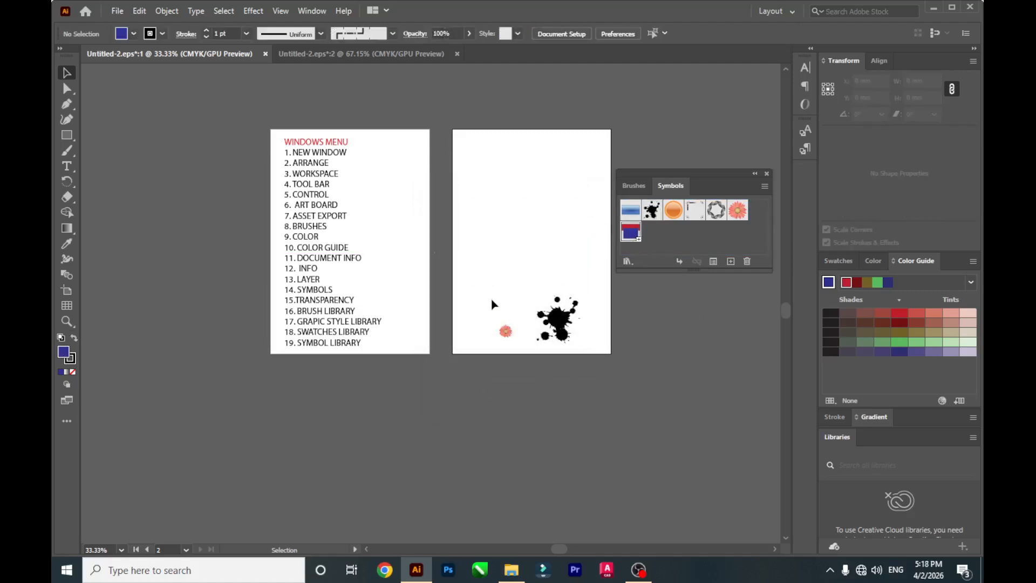
Clear the flower and ink splatter from the second artboard, and place a New Symbol instance near the artboard's upper edge.
{"action": "left_click_drag", "start_coordinate": [606, 354], "coordinate": [606, 355]}
{"action": "key", "text": "Delete"}
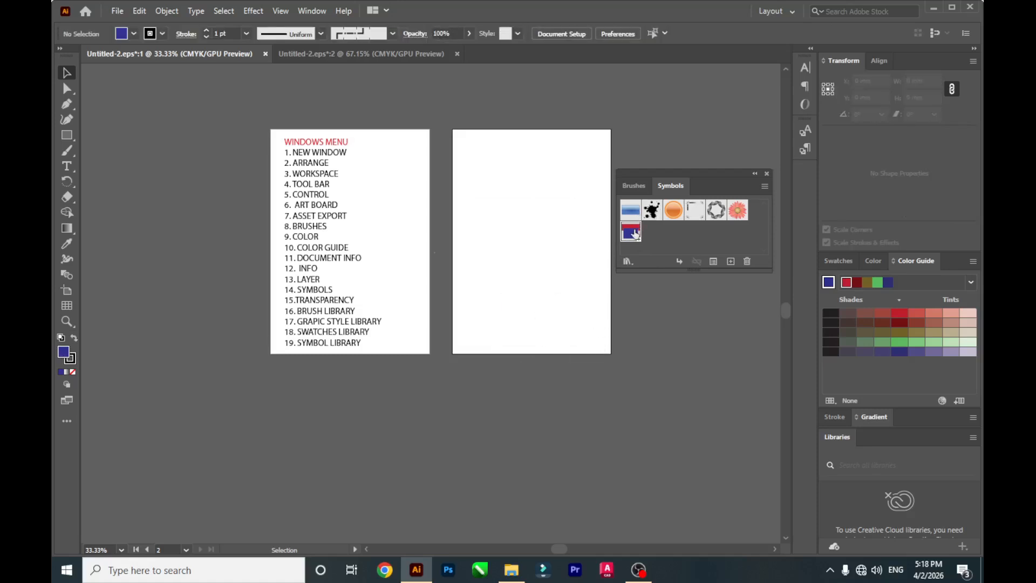
{"action": "left_click_drag", "start_coordinate": [632, 236], "coordinate": [531, 244]}
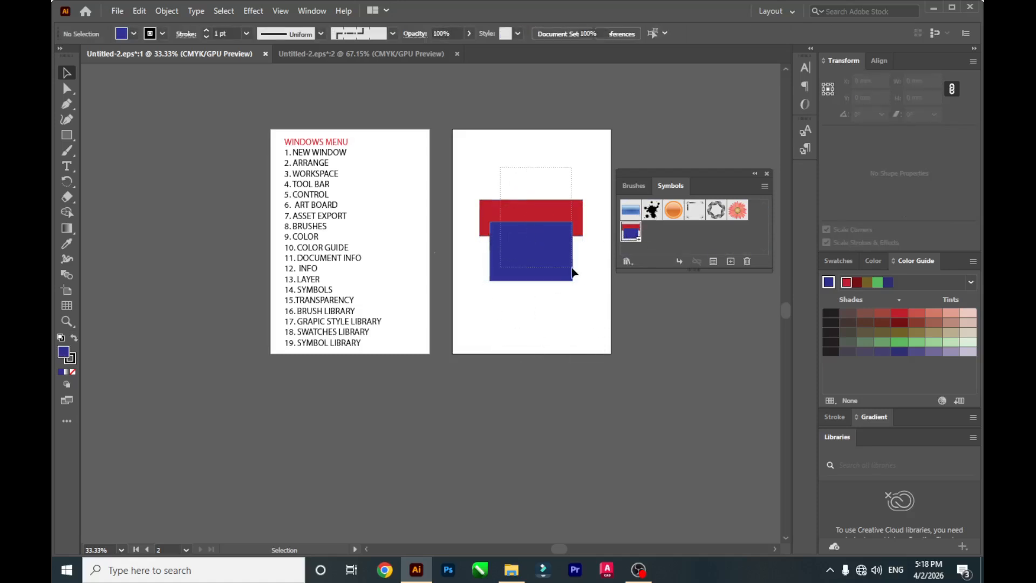
{"action": "left_click", "coordinate": [608, 344]}
{"action": "left_click_drag", "start_coordinate": [545, 247], "coordinate": [546, 155]}
{"action": "left_click", "coordinate": [576, 294]}
{"action": "left_click", "coordinate": [548, 202]}
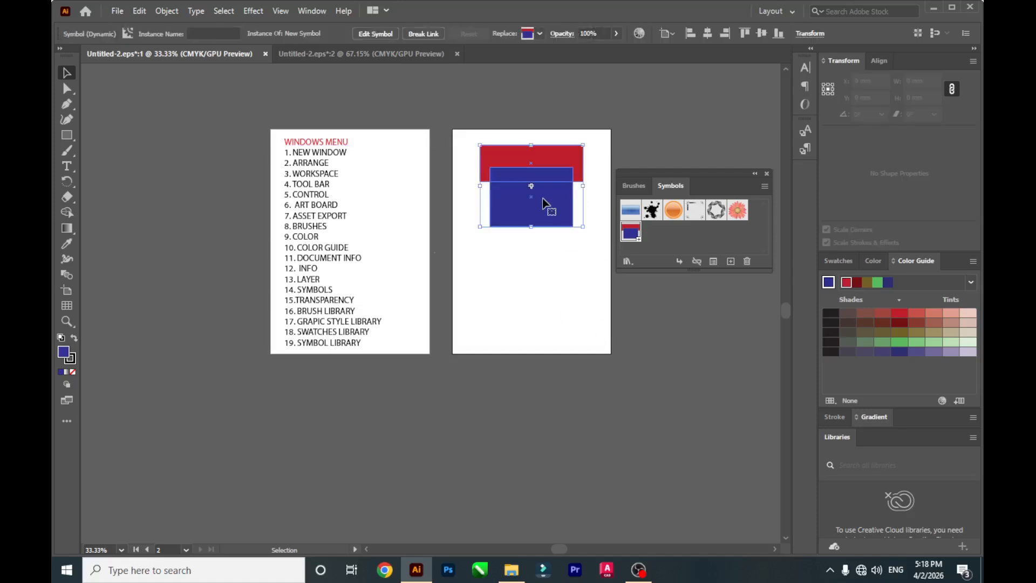
{"action": "left_click", "coordinate": [562, 296]}
Add the butterfly from the Nature symbol library to the document's symbols, place it below the rectangles, and delete the placed butterfly.
{"action": "left_click", "coordinate": [627, 261]}
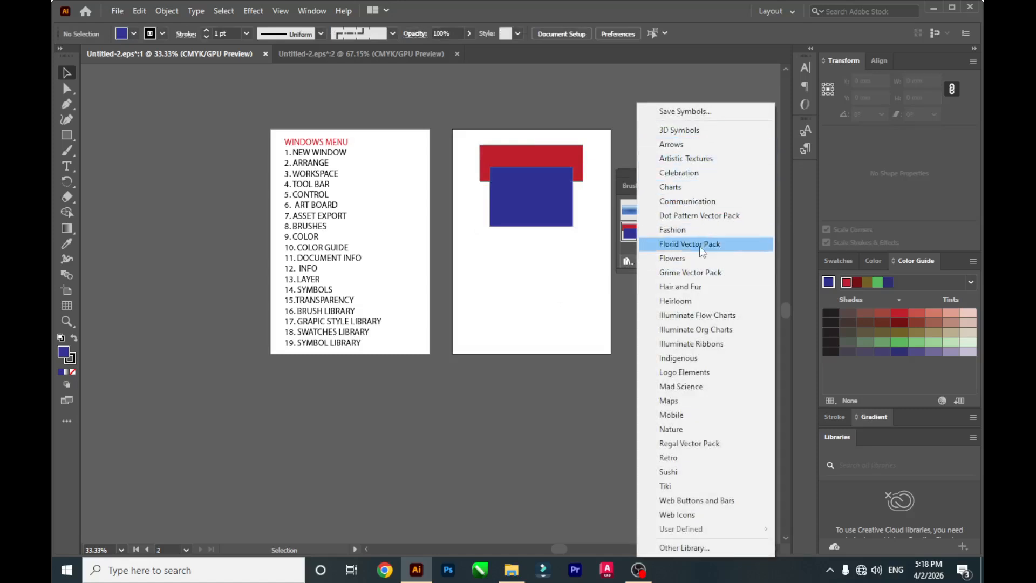
{"action": "left_click", "coordinate": [688, 429]}
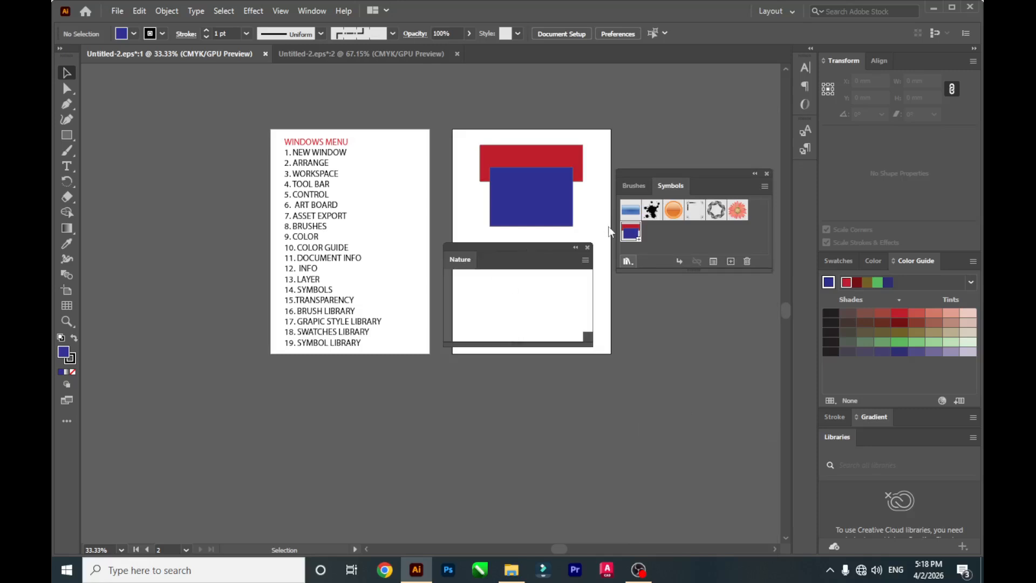
{"action": "left_click", "coordinate": [549, 290]}
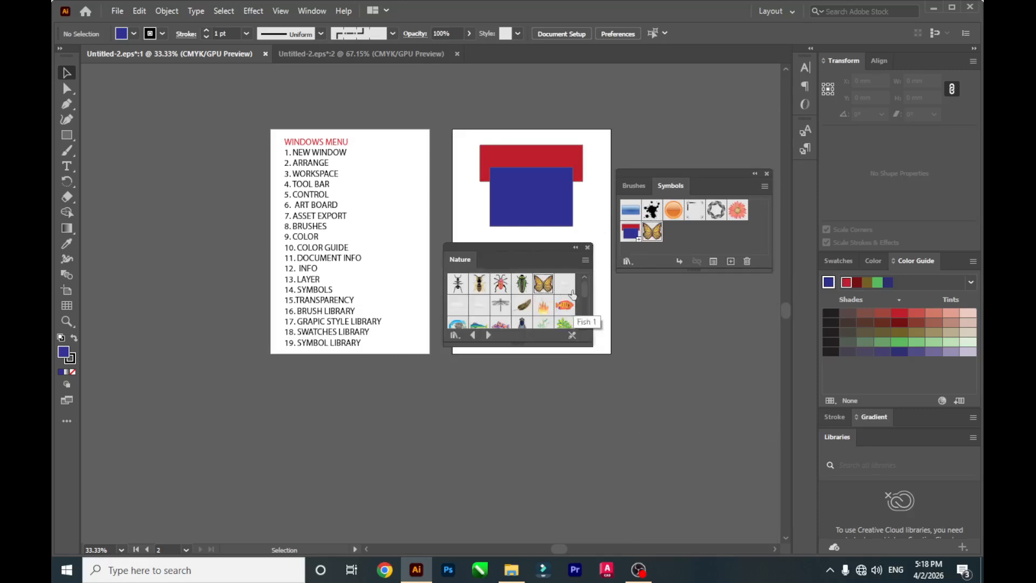
{"action": "left_click", "coordinate": [588, 248]}
{"action": "left_click_drag", "start_coordinate": [631, 314], "coordinate": [537, 312]}
{"action": "left_click", "coordinate": [681, 364]}
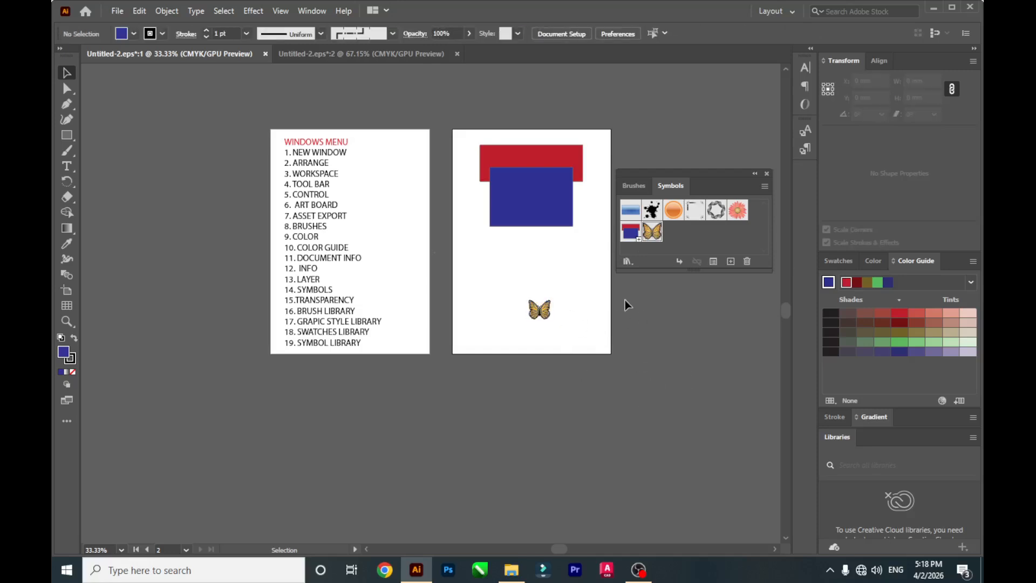
{"action": "left_click", "coordinate": [540, 309]}
{"action": "key", "text": "Delete"}
Show the Transparency panel below the Symbols panel, and set the New Symbol instance's opacity to 49%.
{"action": "left_click", "coordinate": [531, 191]}
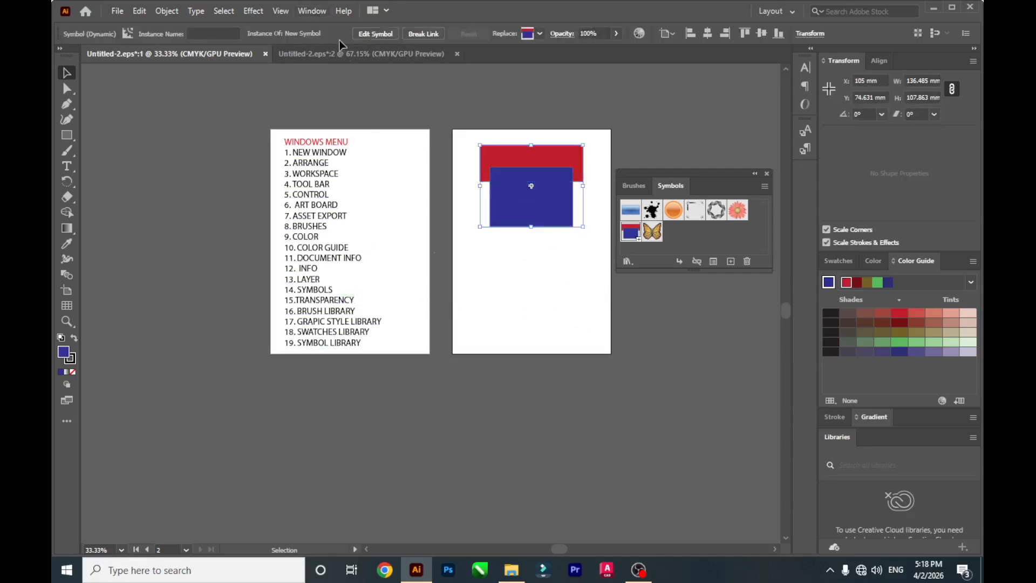
{"action": "left_click", "coordinate": [312, 11]}
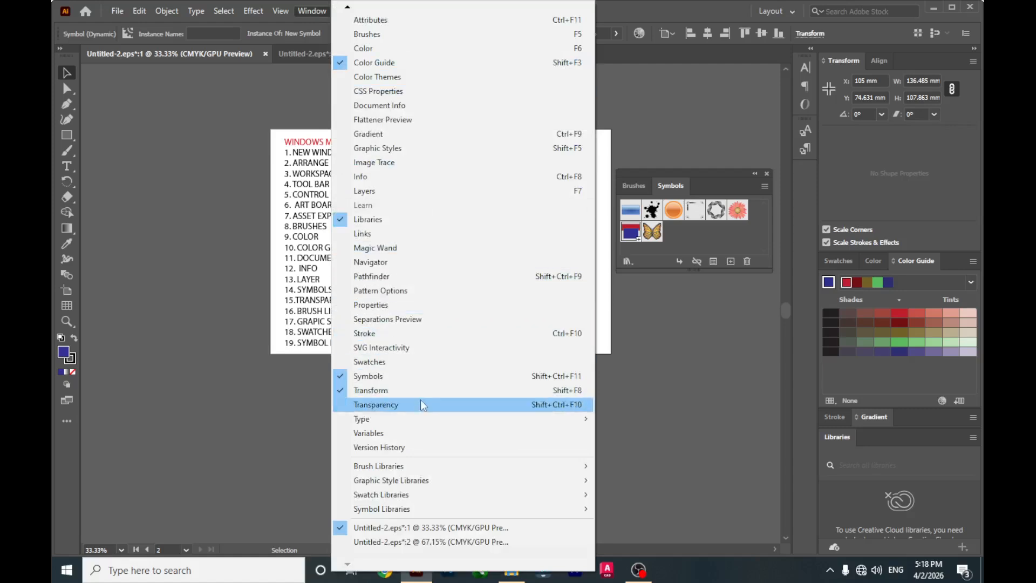
{"action": "left_click", "coordinate": [421, 404]}
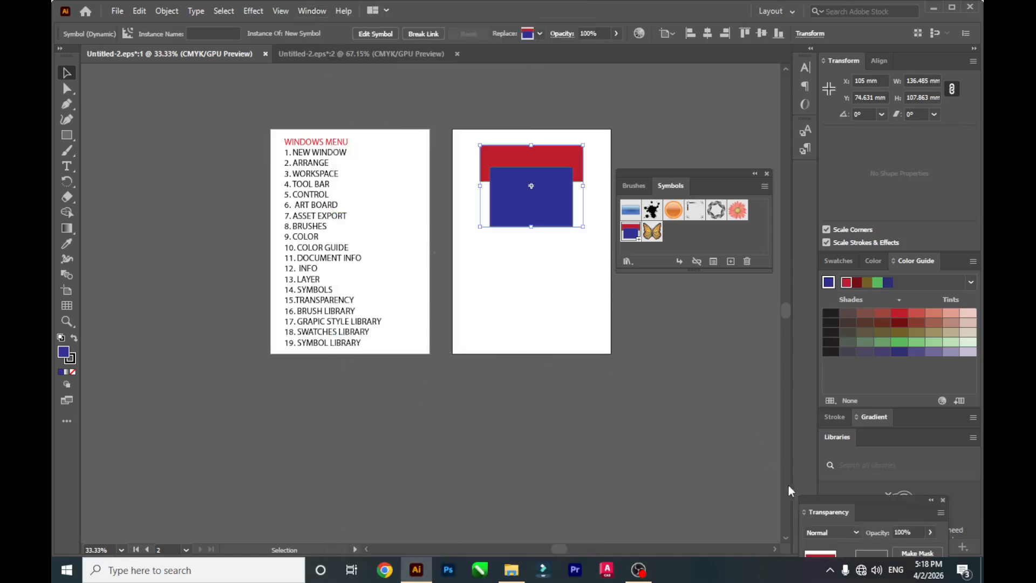
{"action": "left_click_drag", "start_coordinate": [843, 515], "coordinate": [665, 326]}
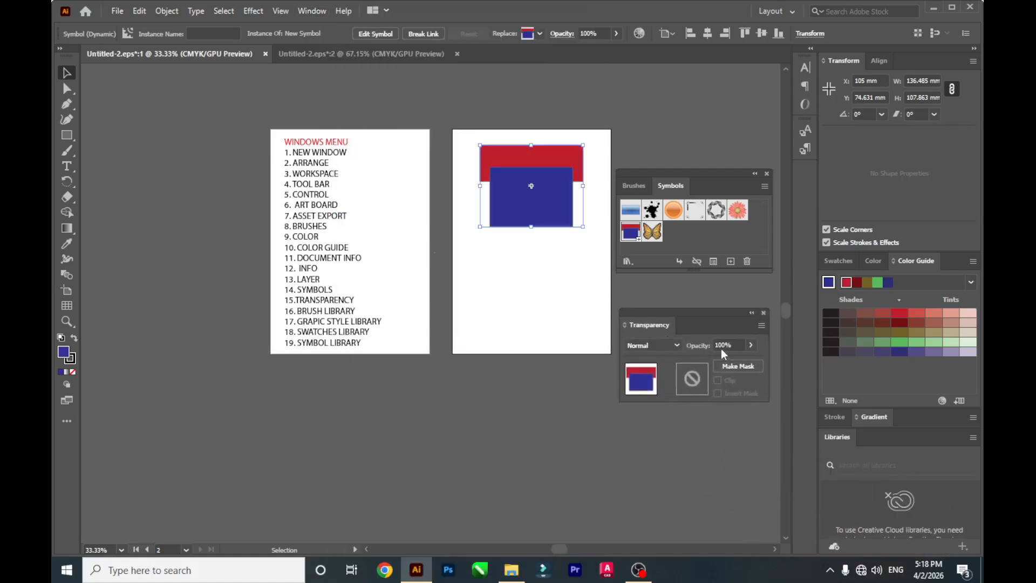
{"action": "left_click", "coordinate": [751, 345]}
{"action": "left_click_drag", "start_coordinate": [749, 361], "coordinate": [719, 366]}
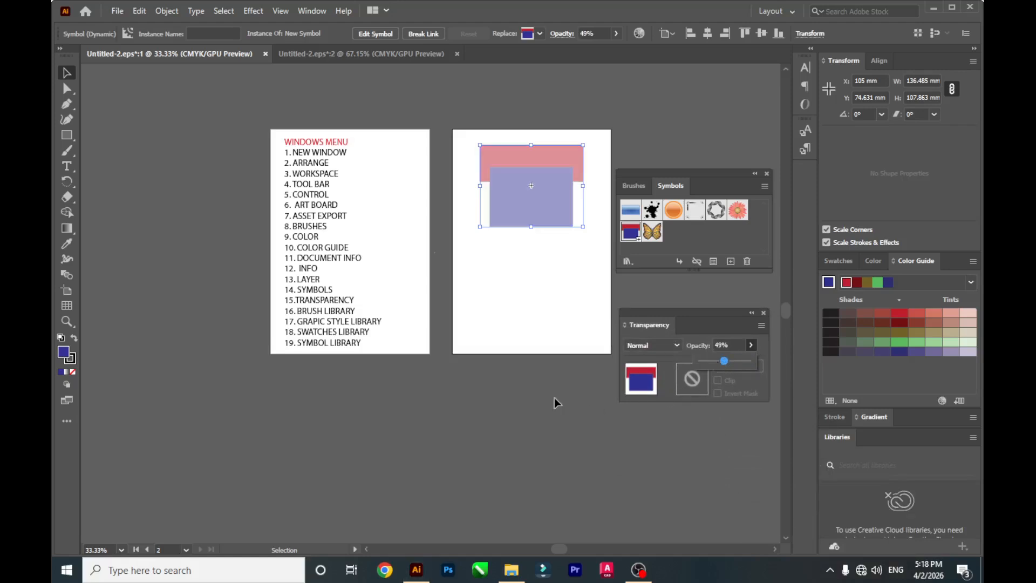
{"action": "left_click", "coordinate": [554, 398]}
{"action": "left_click", "coordinate": [548, 303]}
{"action": "left_click", "coordinate": [533, 195]}
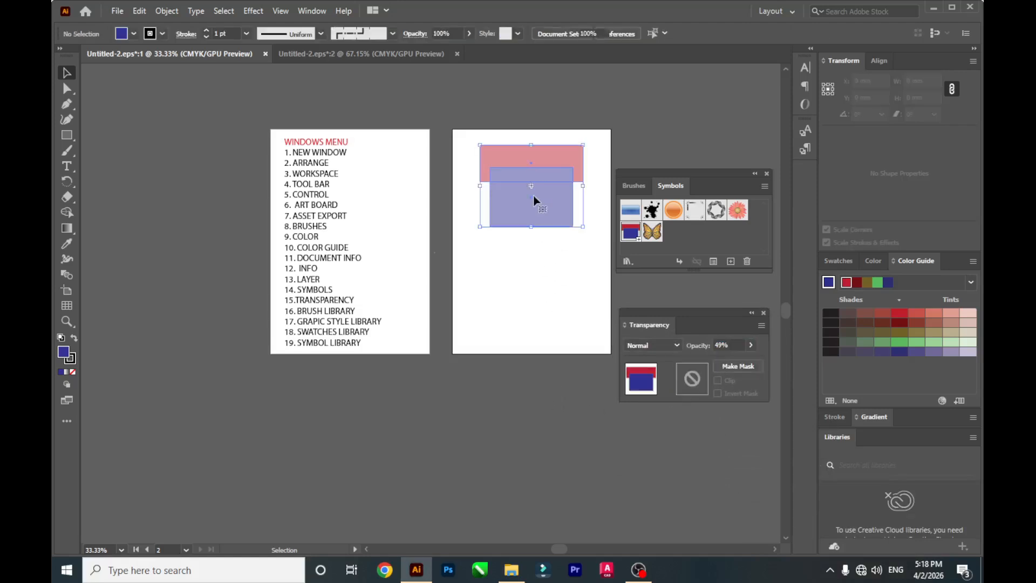
Set the New Symbol instance's opacity to 100% in the Transparency panel.
{"action": "left_click", "coordinate": [750, 346]}
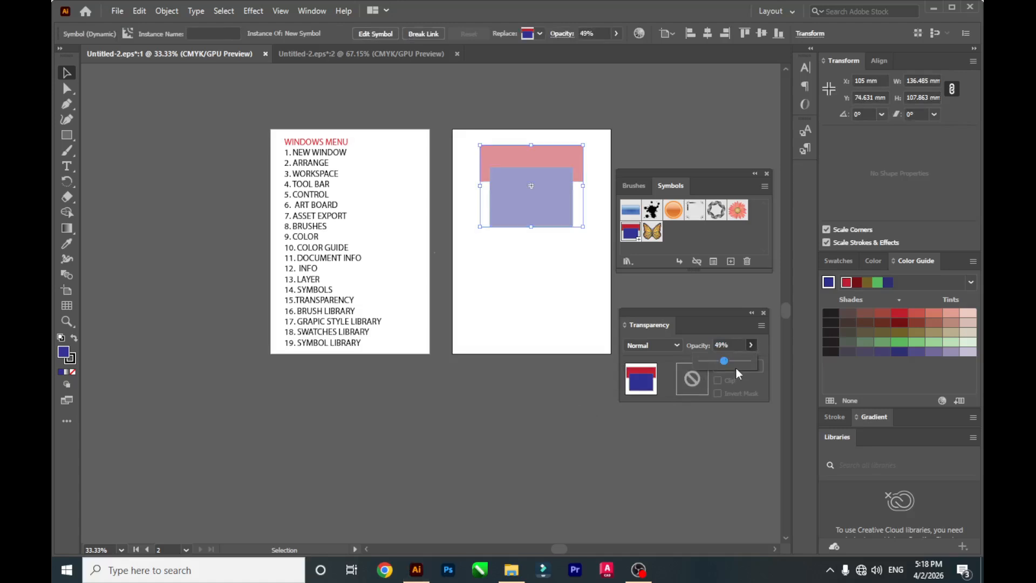
{"action": "left_click_drag", "start_coordinate": [746, 358], "coordinate": [758, 358]}
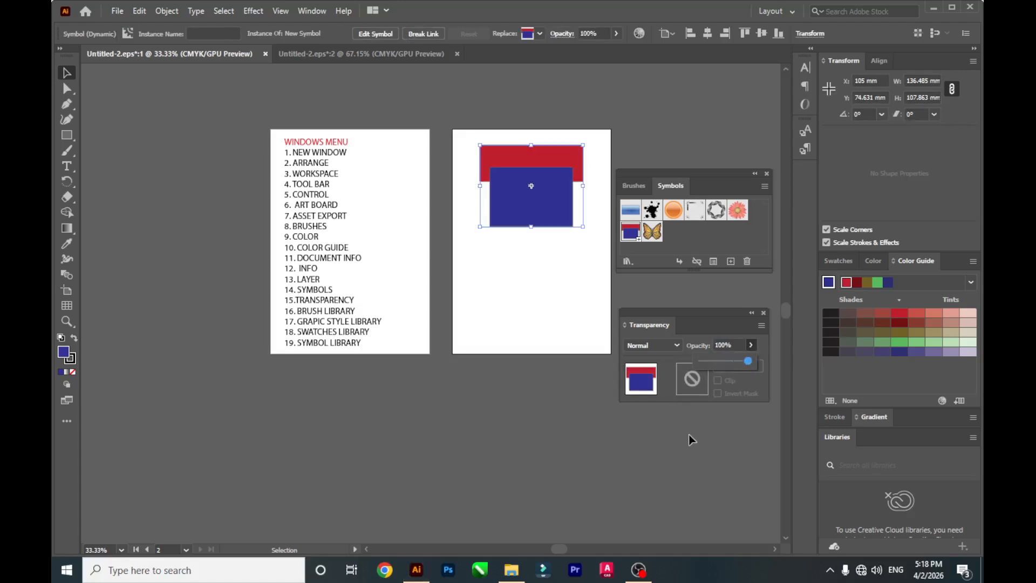
{"action": "left_click", "coordinate": [675, 344]}
{"action": "key", "text": "Escape"}
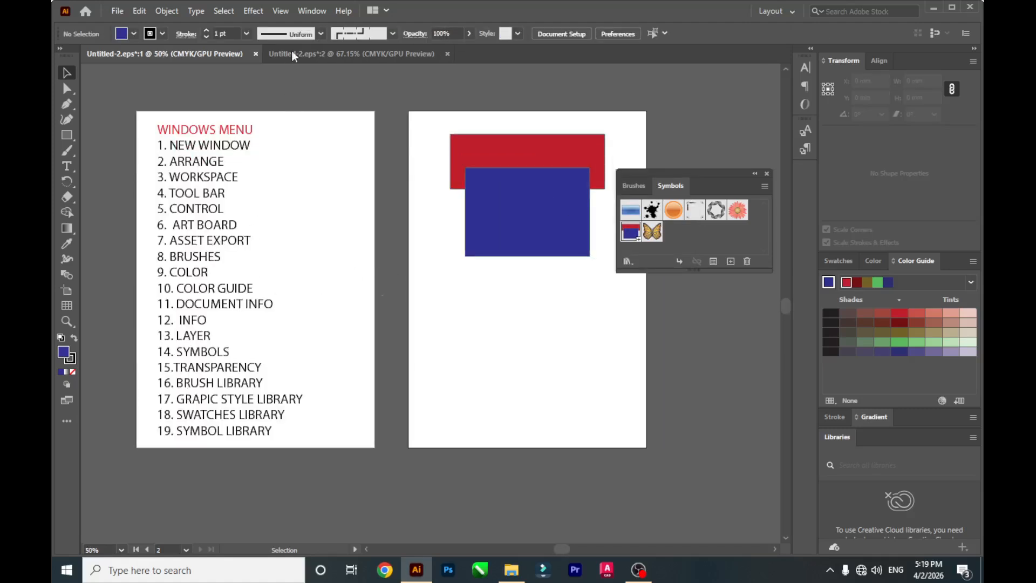
Open the Decorative_Banners and Seals brush library.
{"action": "left_click", "coordinate": [315, 11]}
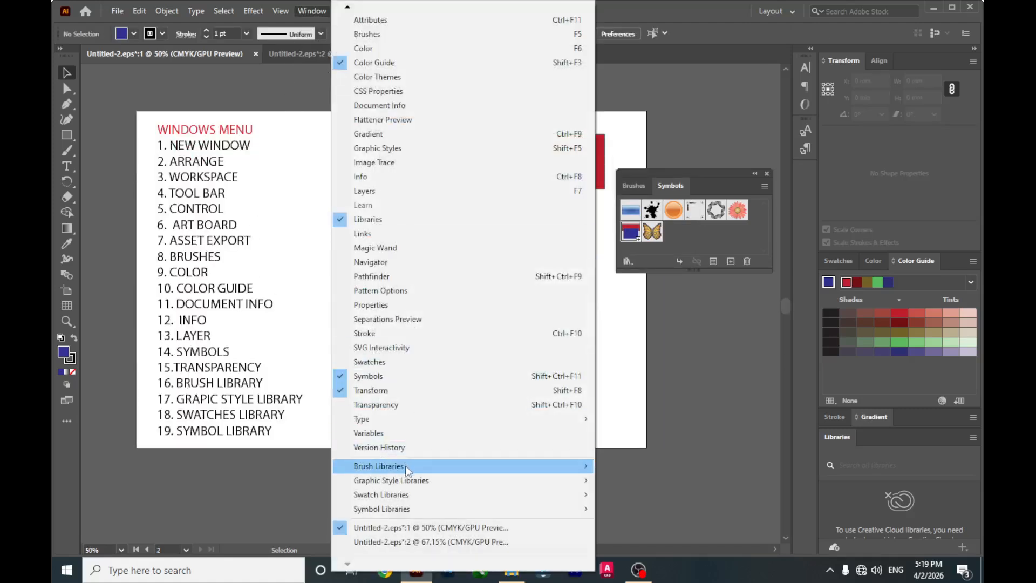
{"action": "mouse_move", "coordinate": [547, 471]}
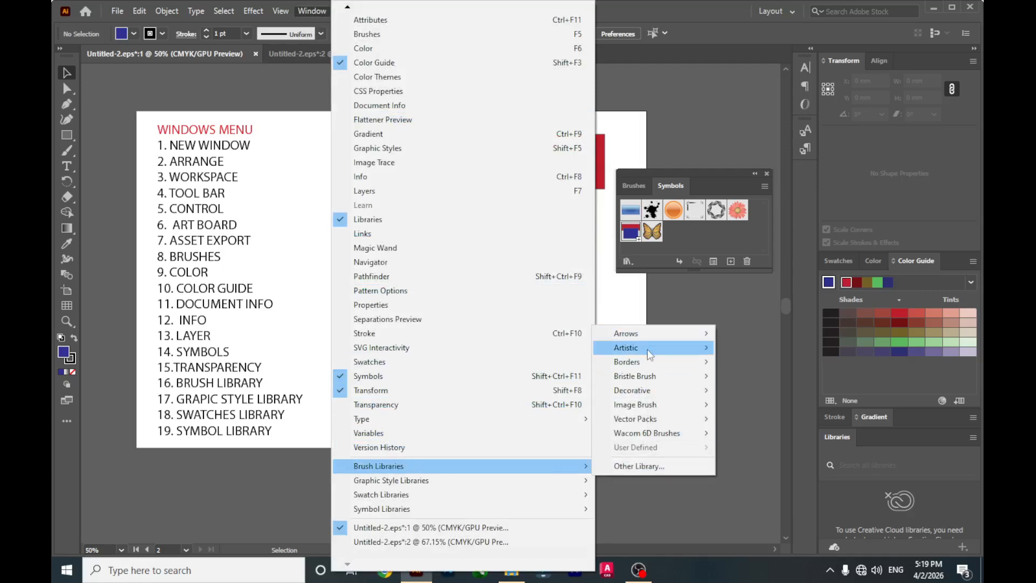
{"action": "mouse_move", "coordinate": [650, 368]}
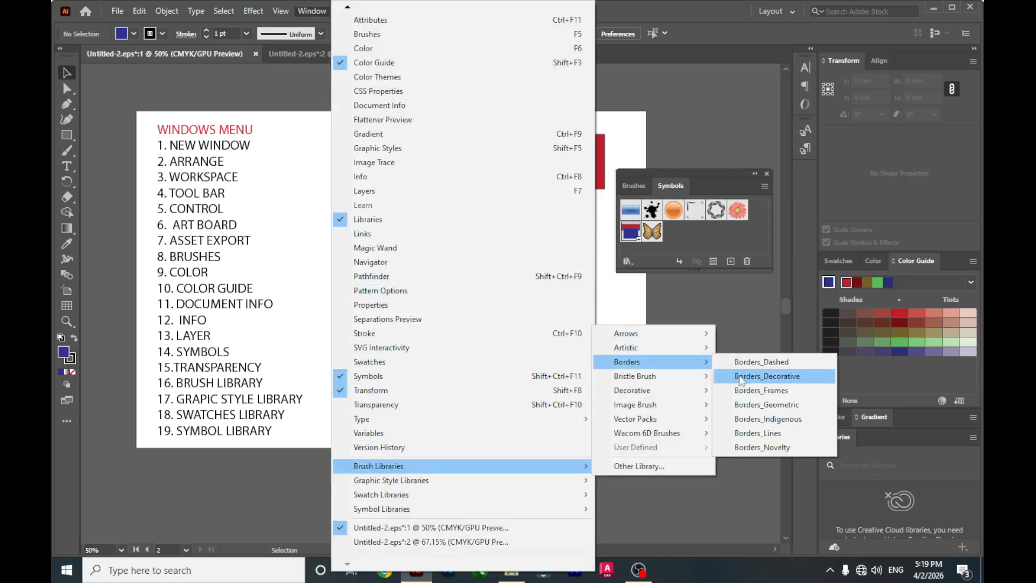
{"action": "mouse_move", "coordinate": [691, 393]}
{"action": "left_click", "coordinate": [754, 391]}
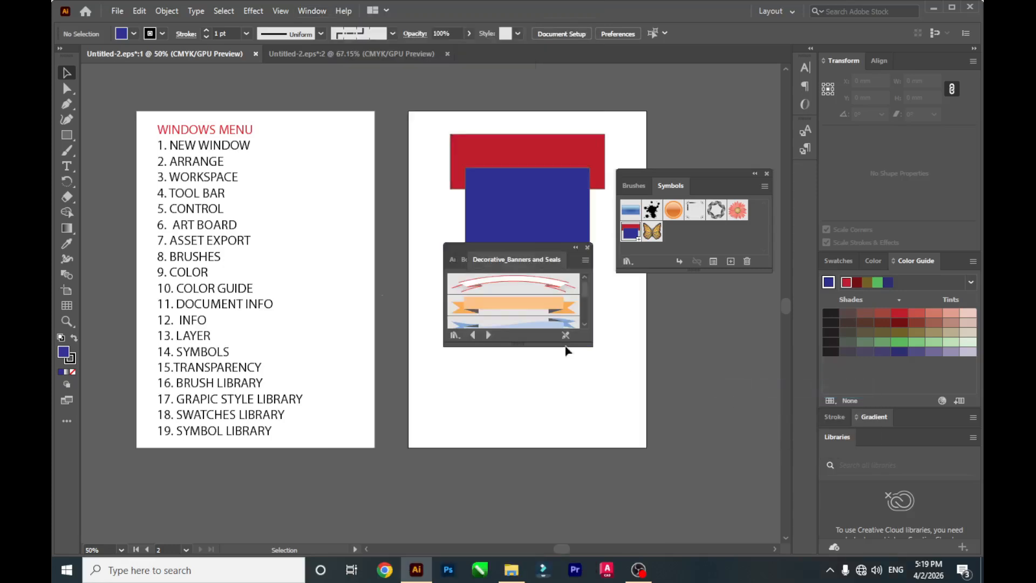
Place two copies of the orange Banner 2 brush artwork on the lower half of the second artboard.
{"action": "left_click", "coordinate": [501, 309]}
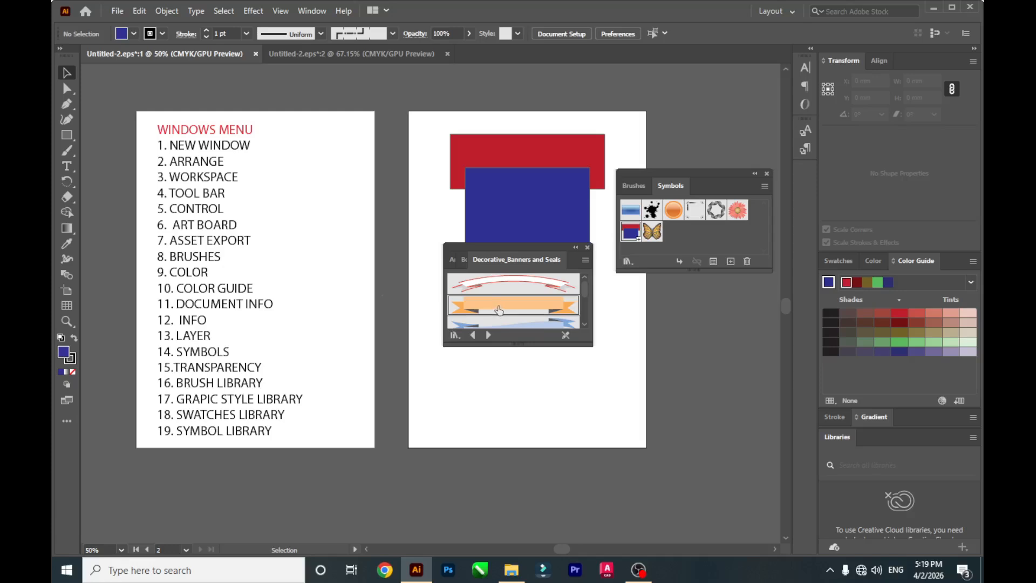
{"action": "left_click_drag", "start_coordinate": [511, 309], "coordinate": [520, 356]}
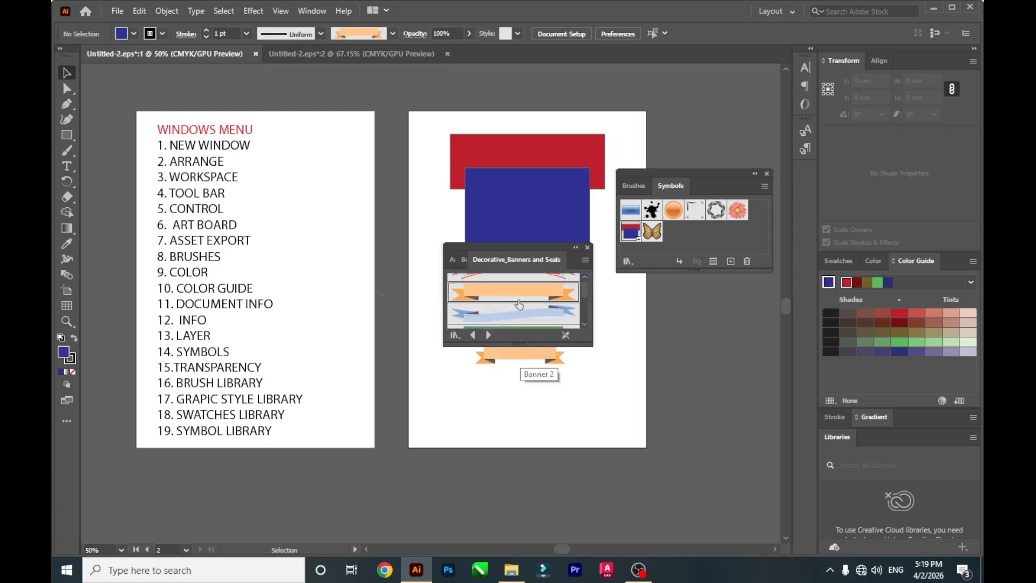
{"action": "left_click_drag", "start_coordinate": [518, 309], "coordinate": [533, 398]}
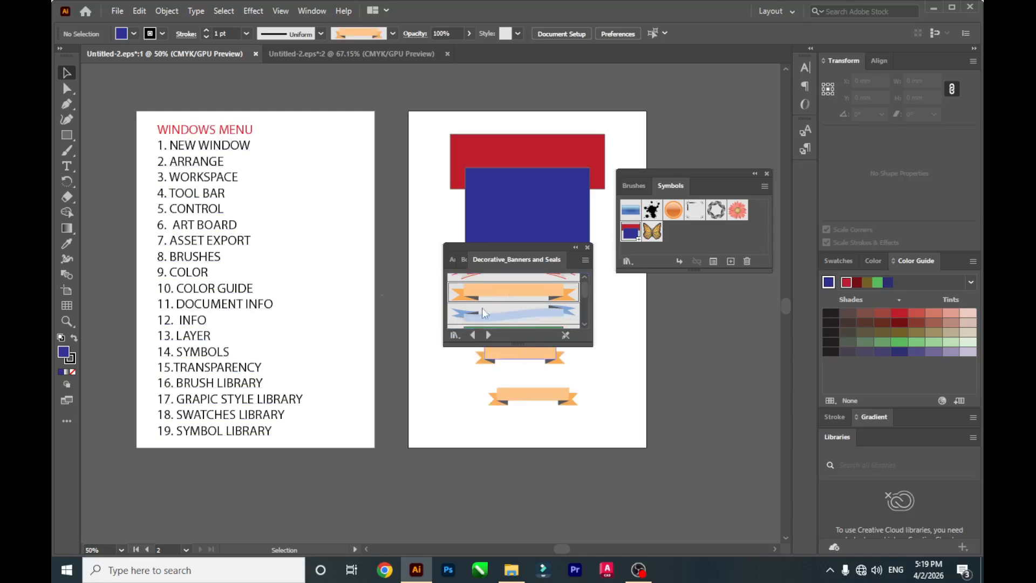
Paint one short and two long wavy Banner 2 strokes around the second artboard's lower edge, and close the brush library.
{"action": "left_click", "coordinate": [68, 151]}
{"action": "left_click_drag", "start_coordinate": [732, 354], "coordinate": [733, 357]}
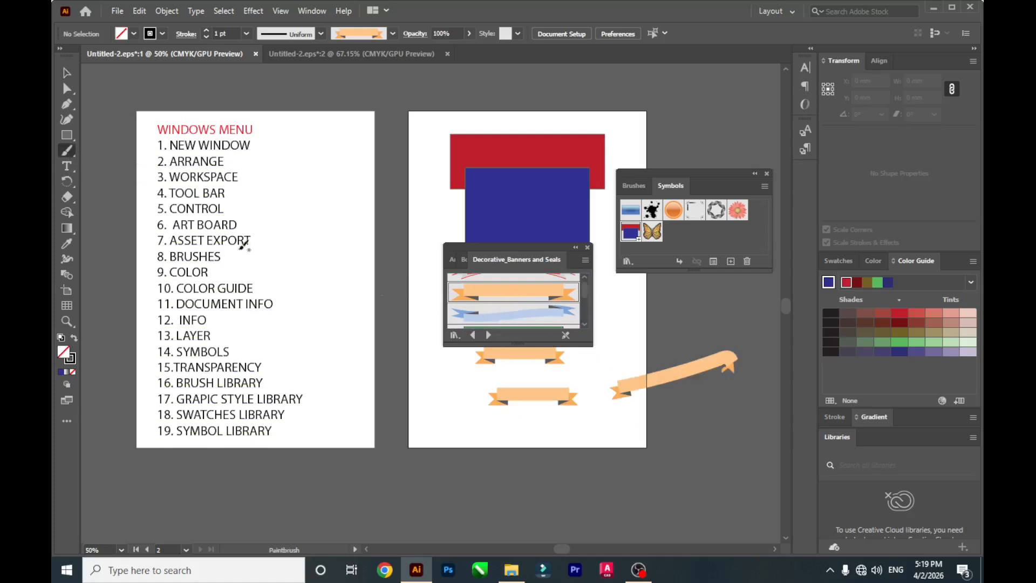
{"action": "mouse_move", "coordinate": [452, 473]}
{"action": "left_mouse_down"}
{"action": "mouse_move", "coordinate": [560, 480]}
{"action": "mouse_move", "coordinate": [639, 468]}
{"action": "left_mouse_up"}
{"action": "mouse_move", "coordinate": [423, 420]}
{"action": "left_mouse_down"}
{"action": "mouse_move", "coordinate": [515, 433]}
{"action": "mouse_move", "coordinate": [699, 427]}
{"action": "mouse_move", "coordinate": [712, 478]}
{"action": "left_mouse_up"}
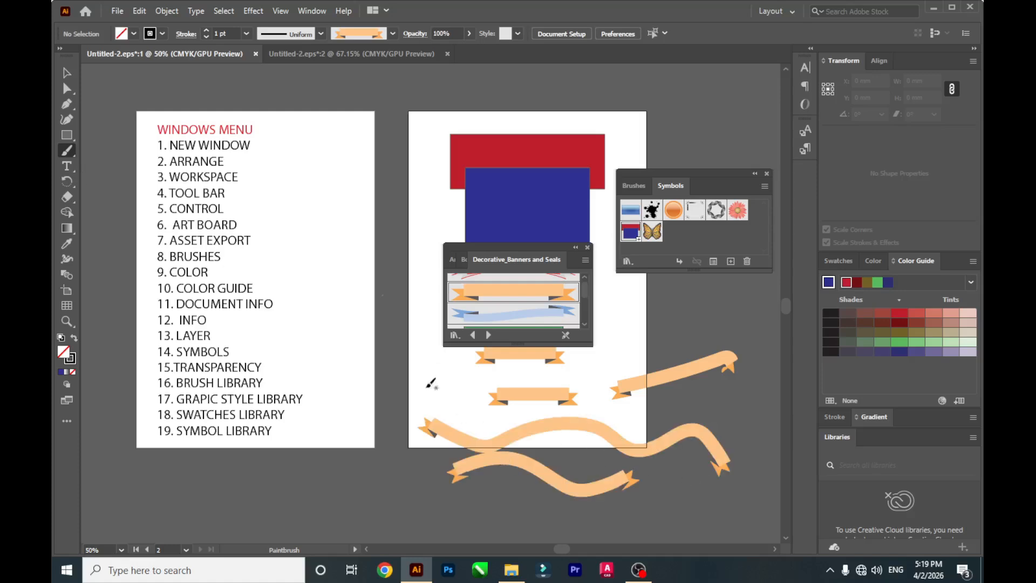
{"action": "left_click", "coordinate": [588, 248]}
Open the Artistic Effects graphic style library and choose the rough black outline style.
{"action": "left_click", "coordinate": [311, 12]}
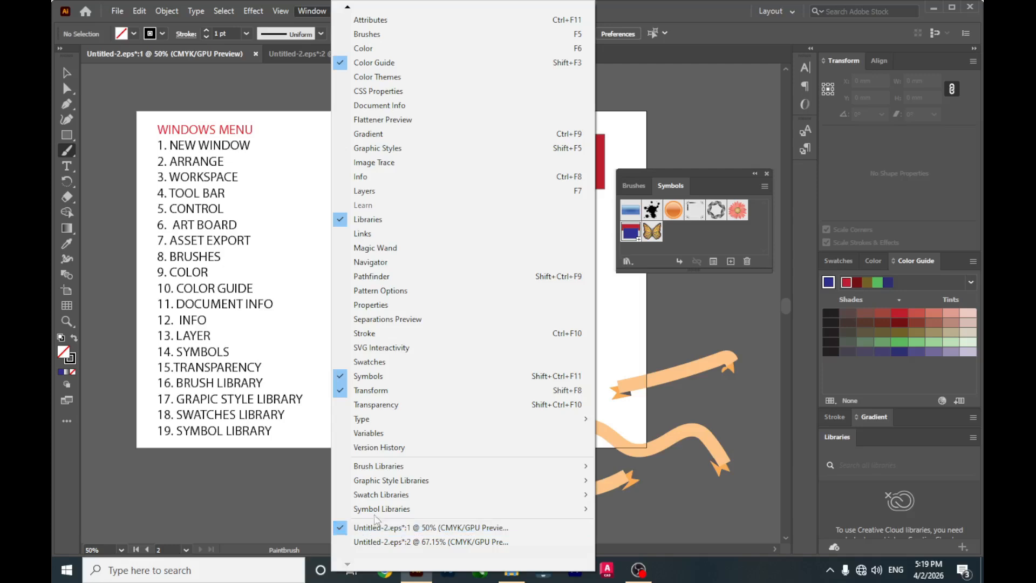
{"action": "mouse_move", "coordinate": [405, 485]}
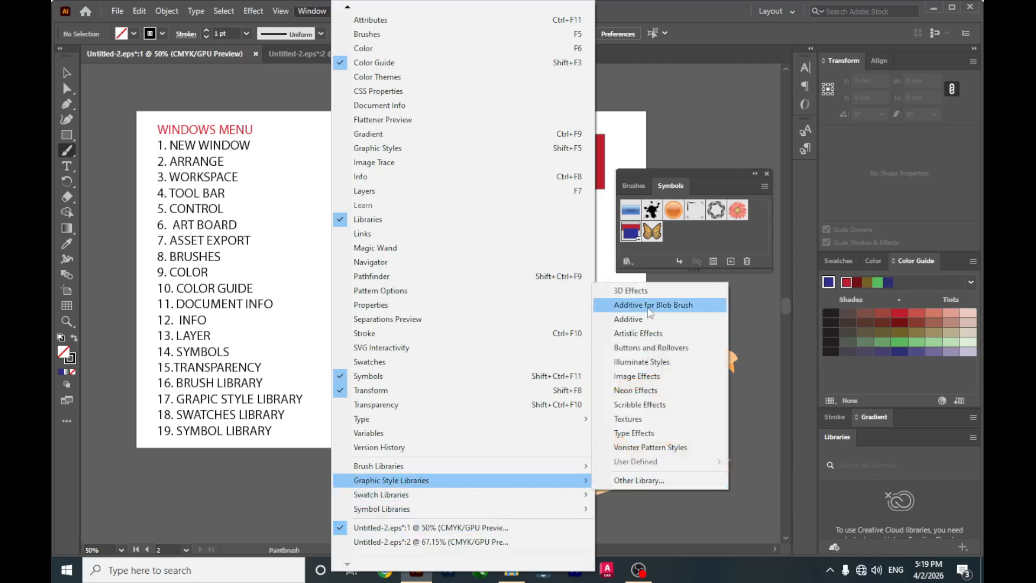
{"action": "left_click", "coordinate": [656, 334]}
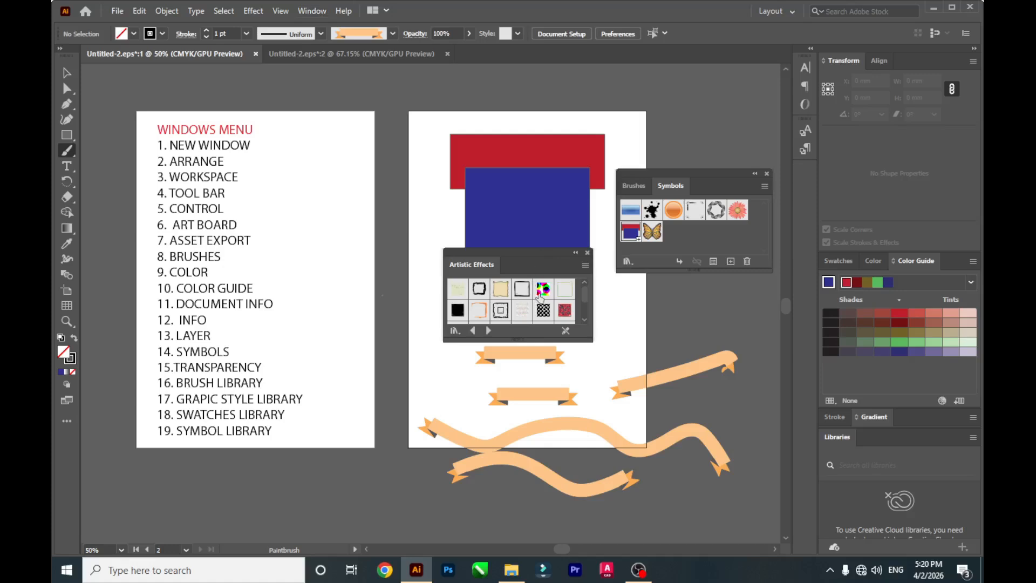
{"action": "left_click", "coordinate": [522, 298]}
Draw a rectangle about 38 by 42 mm across the second artboard's left edge and fill it with green.
{"action": "left_click", "coordinate": [67, 135]}
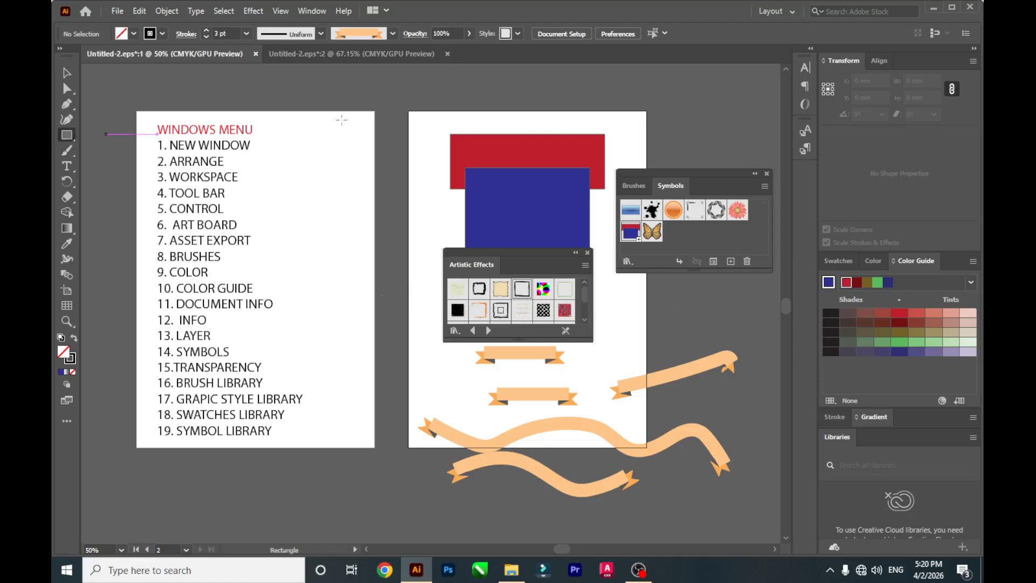
{"action": "left_click_drag", "start_coordinate": [395, 211], "coordinate": [437, 259]}
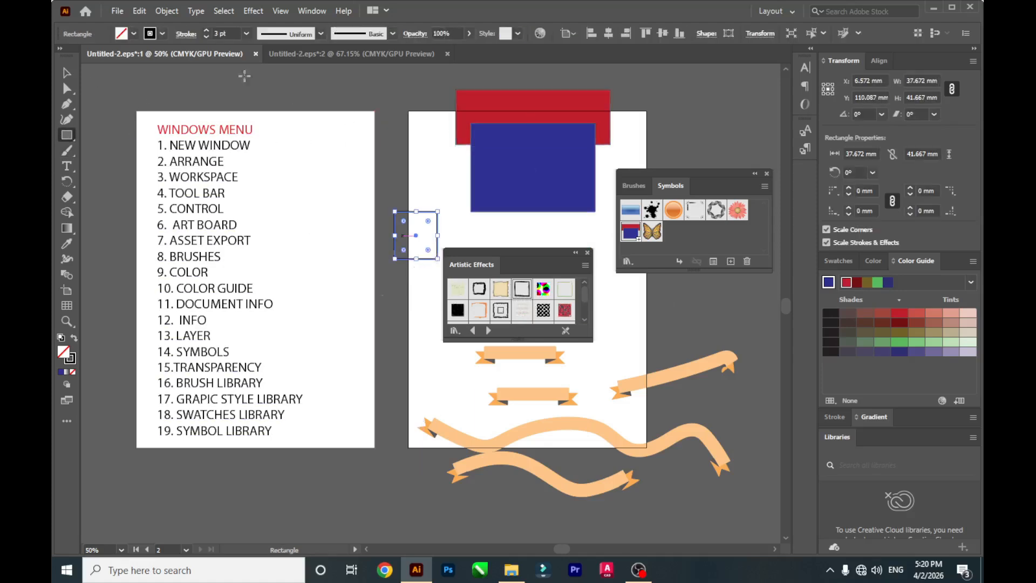
{"action": "left_click", "coordinate": [124, 34]}
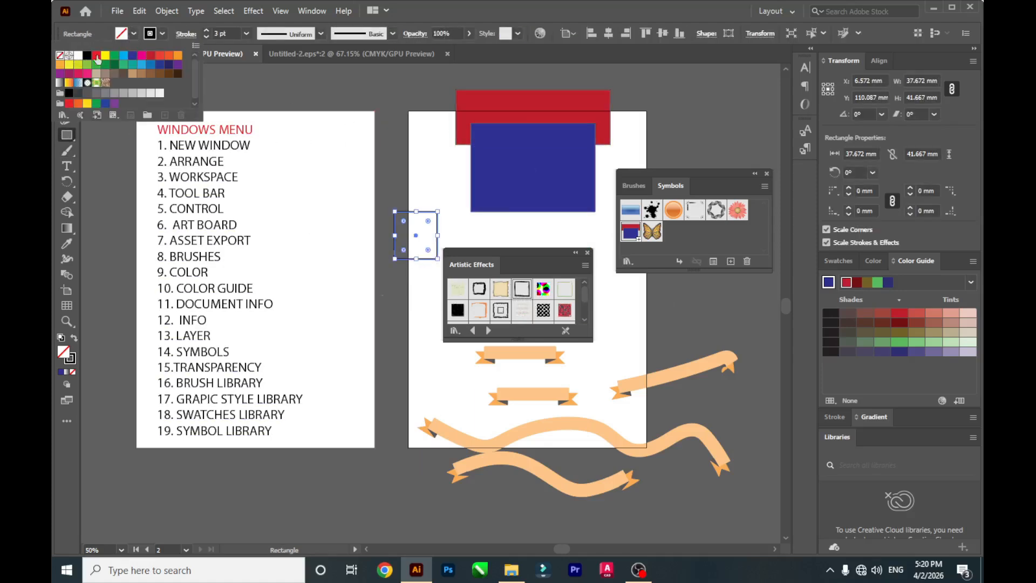
{"action": "left_click", "coordinate": [114, 59]}
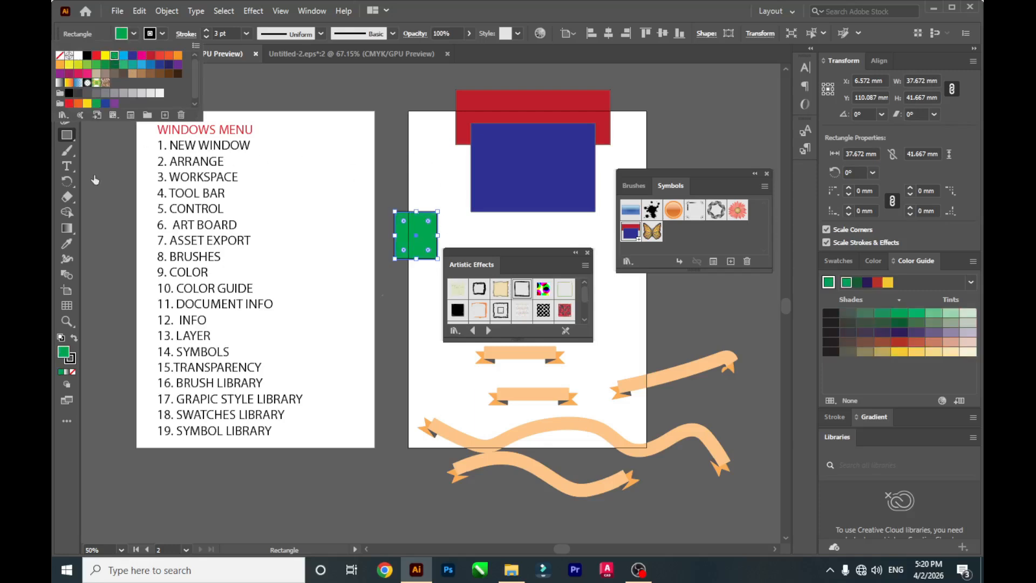
Apply the tan rough-edged paper style from the Artistic Effects library to the green rectangle.
{"action": "left_click", "coordinate": [67, 73]}
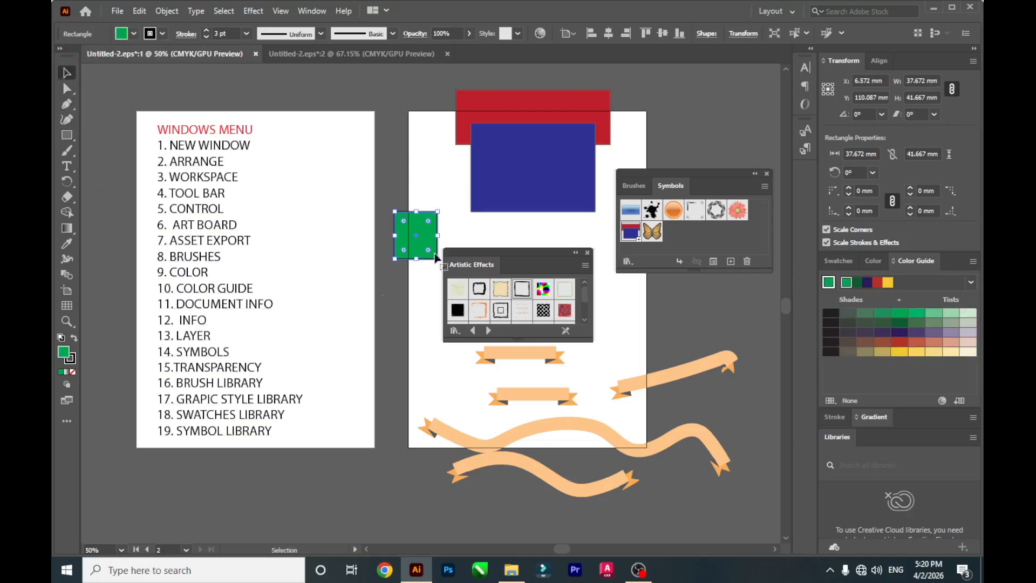
{"action": "left_click", "coordinate": [501, 295]}
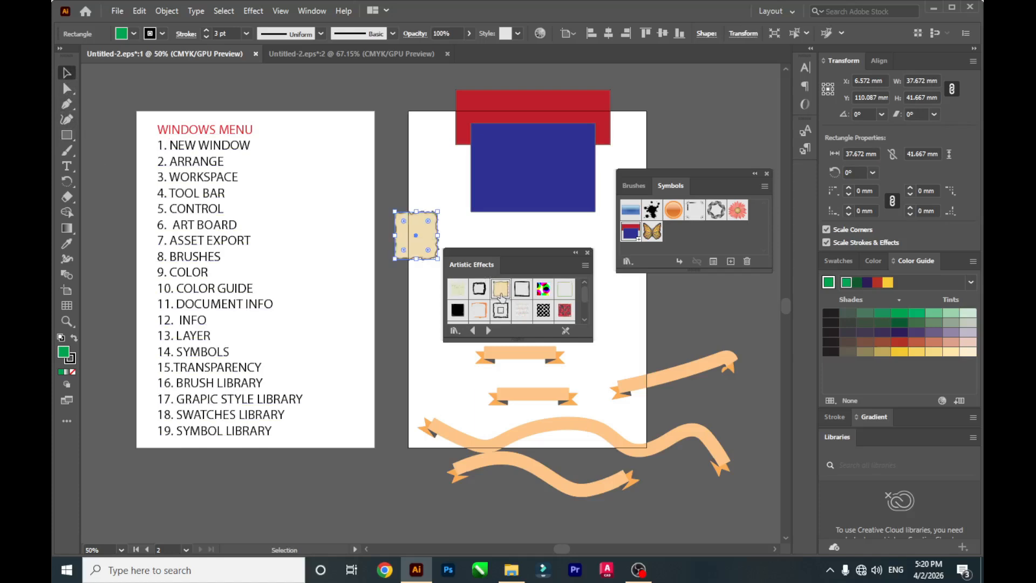
{"action": "left_click", "coordinate": [419, 178]}
{"action": "left_click_drag", "start_coordinate": [417, 243], "coordinate": [459, 281]}
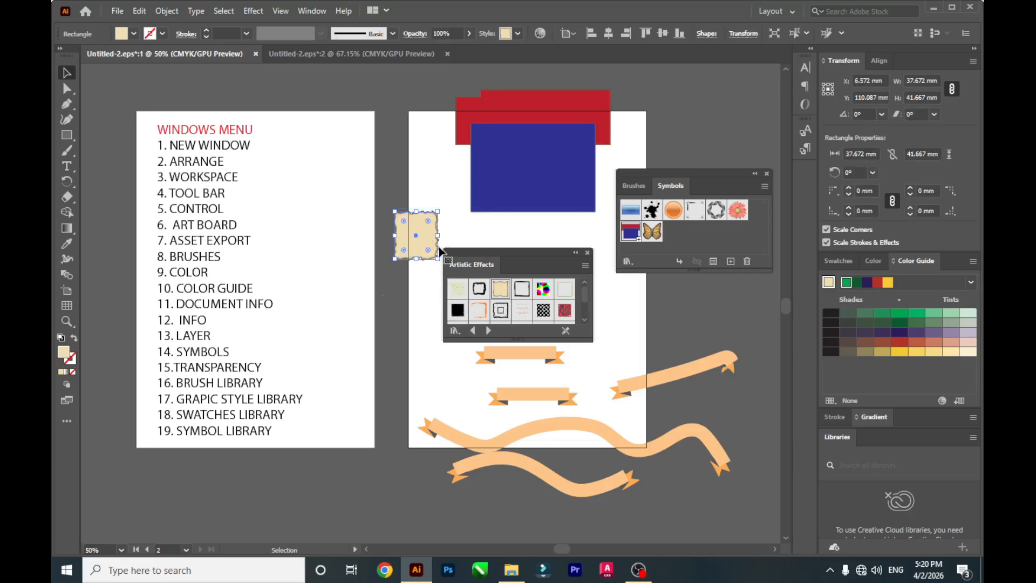
Deselect the tan paper rectangle and open the Fruit swatch library from the Foods group.
{"action": "left_click", "coordinate": [421, 153]}
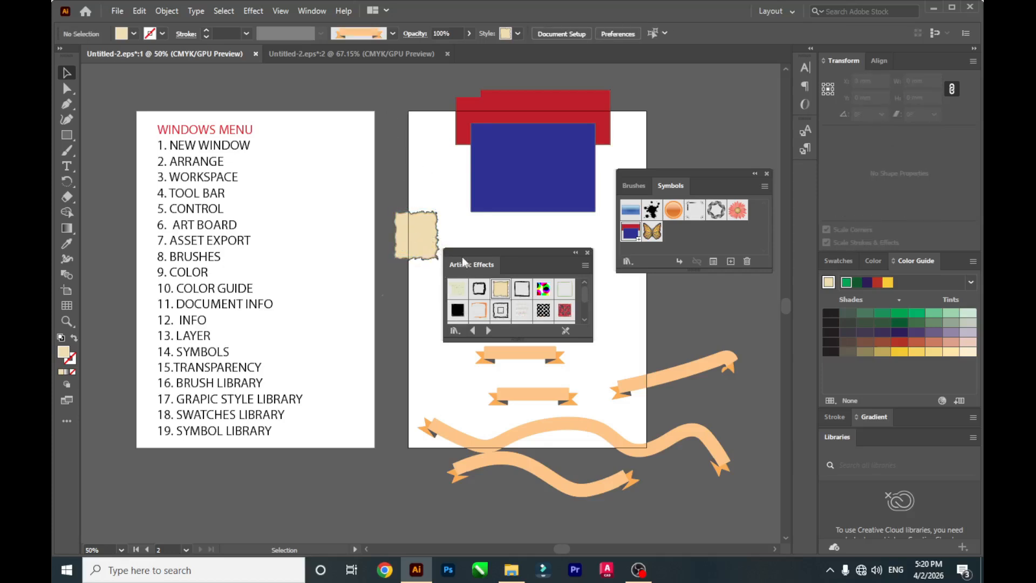
{"action": "left_click", "coordinate": [320, 11]}
{"action": "mouse_move", "coordinate": [381, 485]}
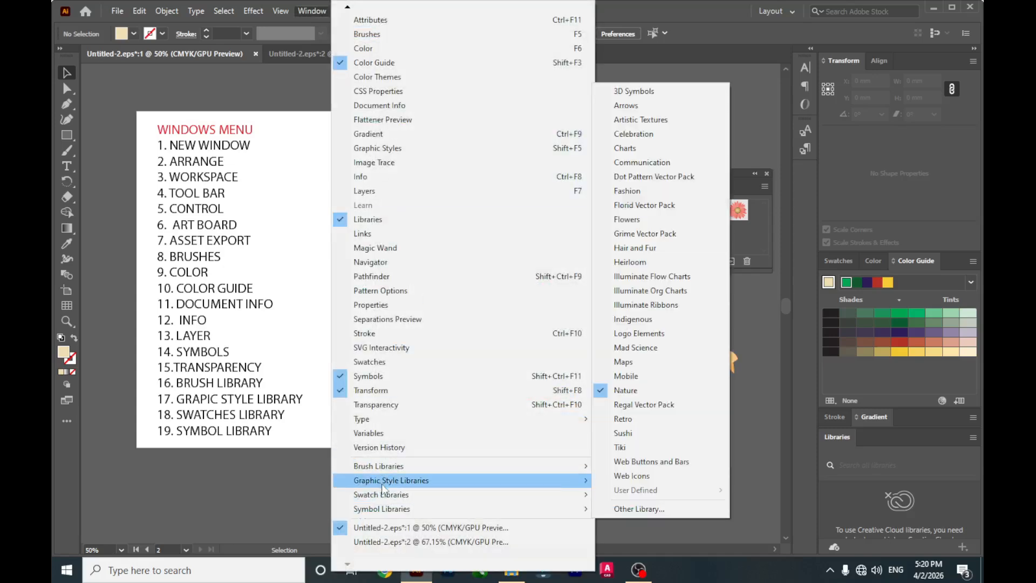
{"action": "mouse_move", "coordinate": [410, 494]}
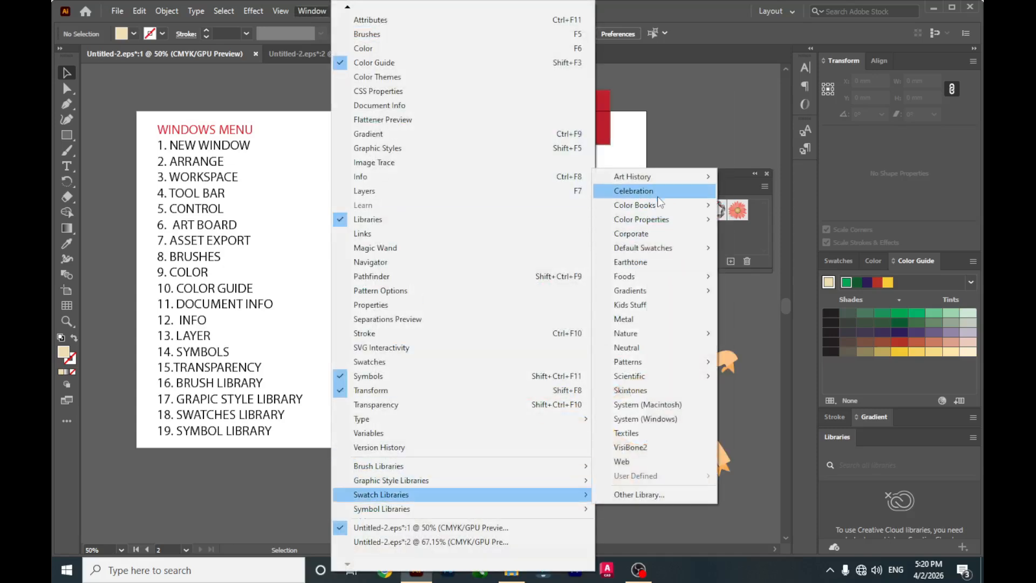
{"action": "mouse_move", "coordinate": [659, 203]}
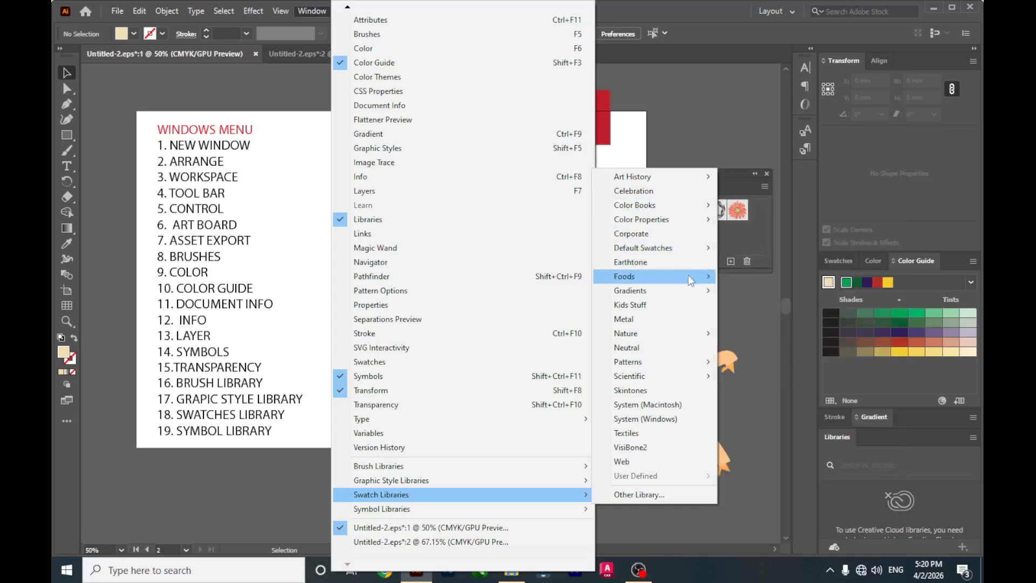
{"action": "mouse_move", "coordinate": [691, 278]}
{"action": "left_click", "coordinate": [753, 291]}
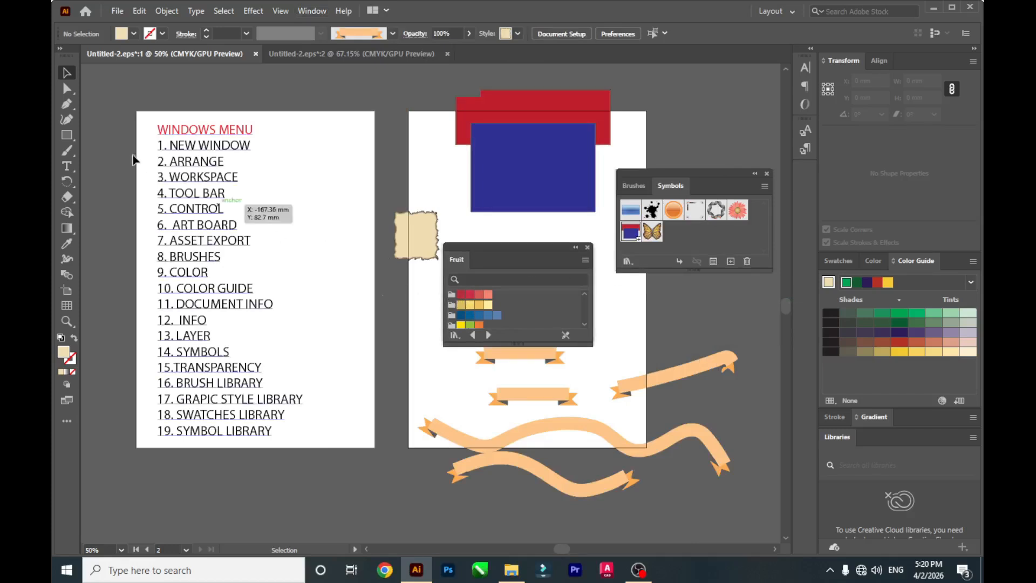
Draw a rectangle about 163 by 86 mm below the first artboard.
{"action": "scroll", "coordinate": [248, 367], "scroll_direction": "down", "scroll_amount": 2}
{"action": "left_click", "coordinate": [67, 135]}
{"action": "left_click_drag", "start_coordinate": [192, 423], "coordinate": [377, 519]}
Fill the new rectangle with a white-to-black linear gradient and add two intermediate color stops.
{"action": "key", "text": "g"}
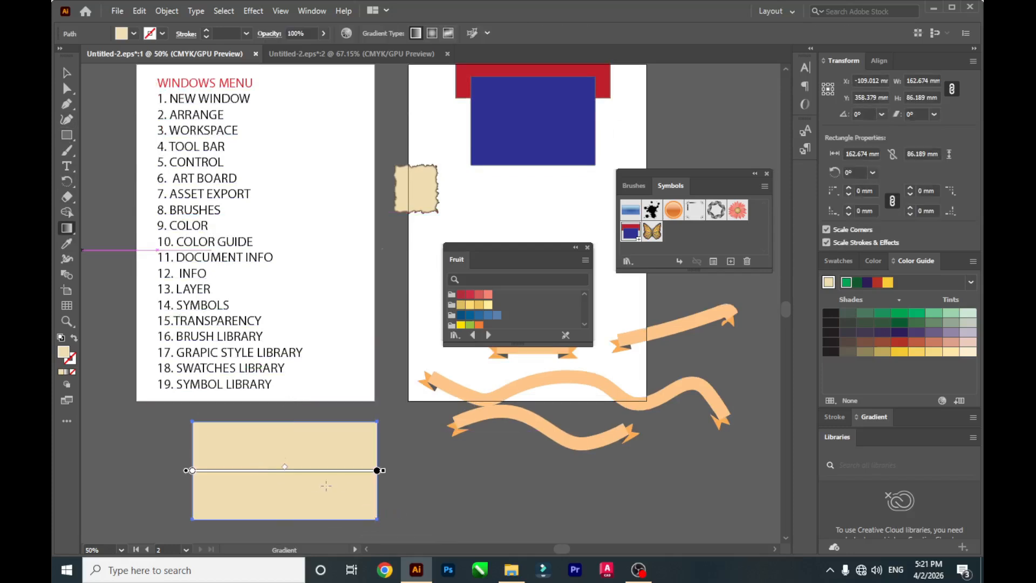
{"action": "left_click", "coordinate": [377, 471]}
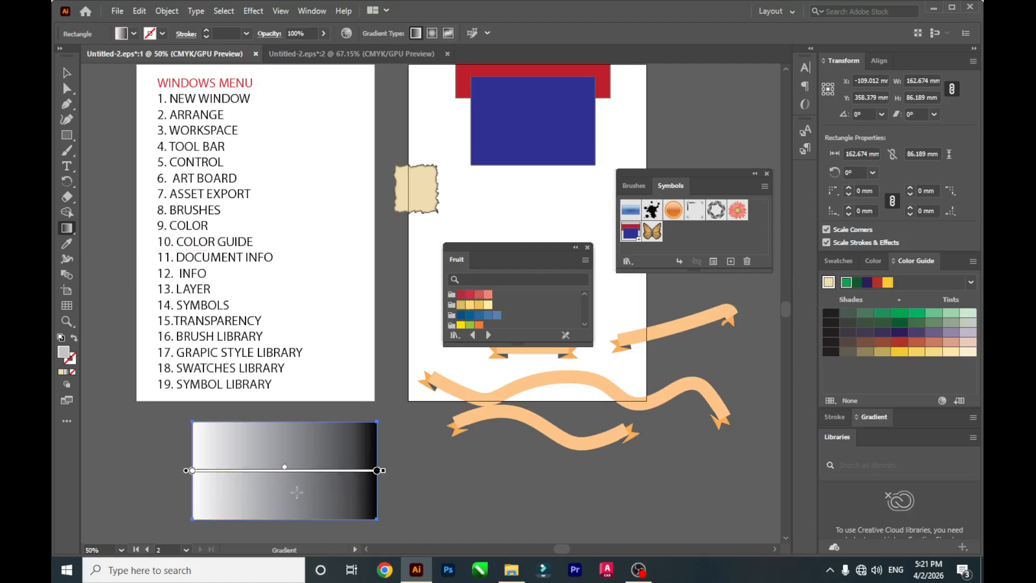
{"action": "left_click", "coordinate": [333, 471]}
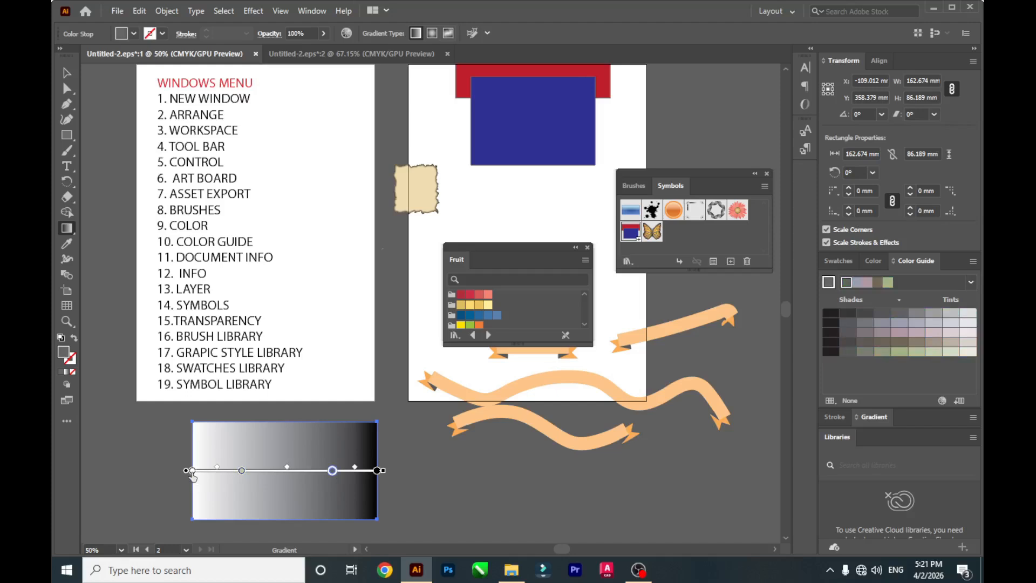
Color the first two gradient stops with the Fruit library's reds C=30 M=98 Y=86 K=2 and C=17 M=96 Y=75 K=0.
{"action": "double_click", "coordinate": [193, 471]}
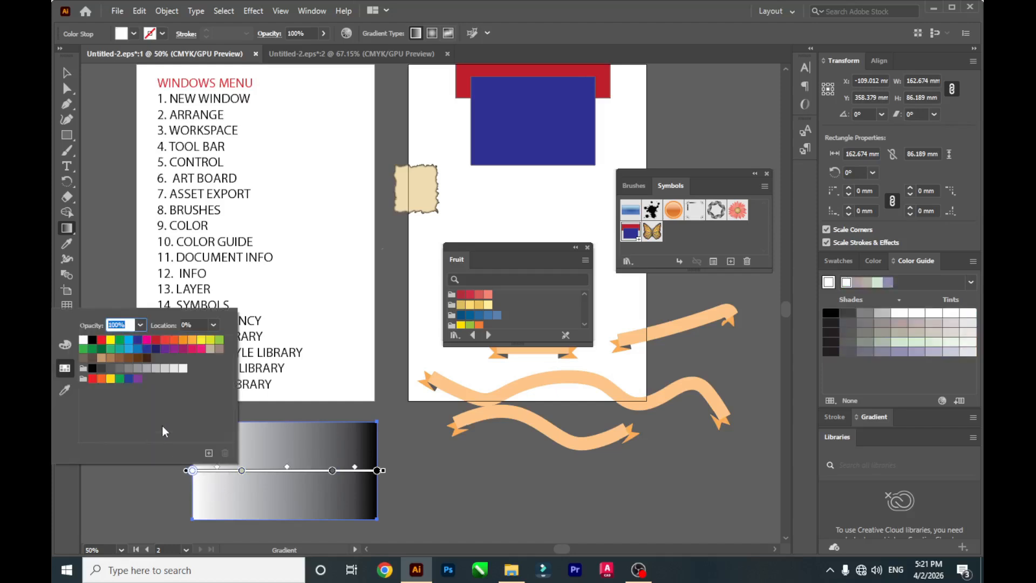
{"action": "left_click", "coordinate": [461, 297]}
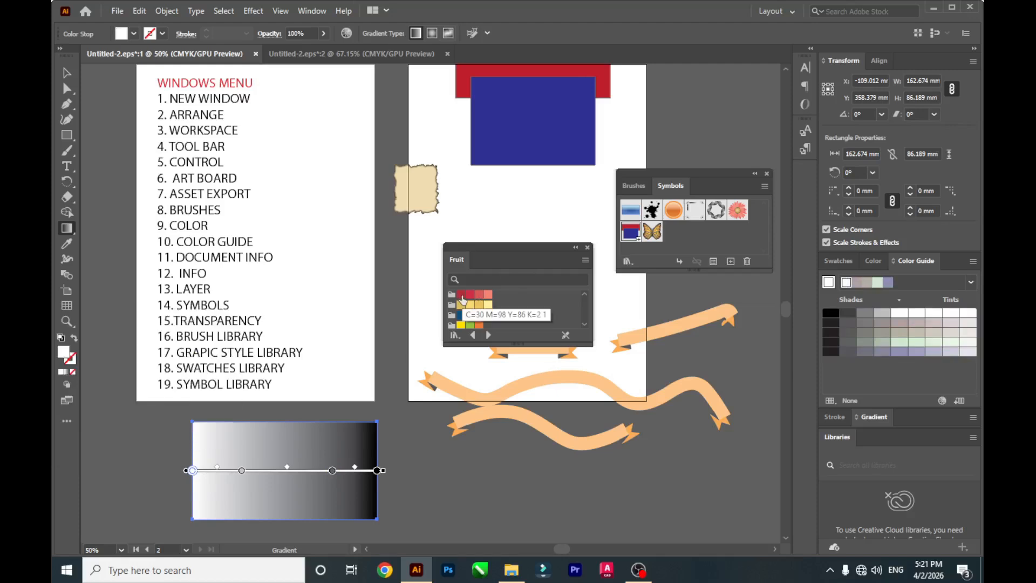
{"action": "left_click", "coordinate": [462, 298]}
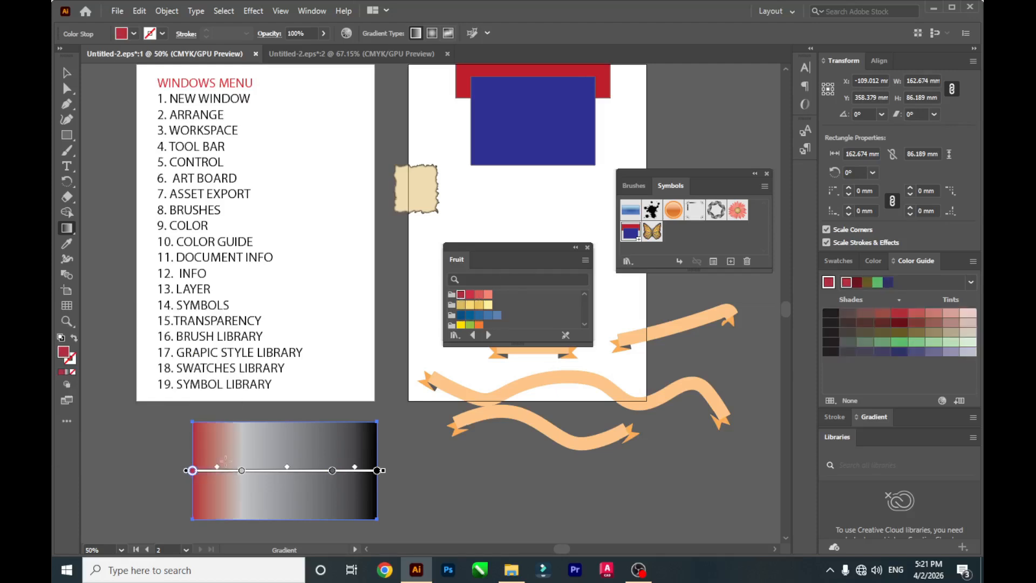
{"action": "double_click", "coordinate": [242, 471]}
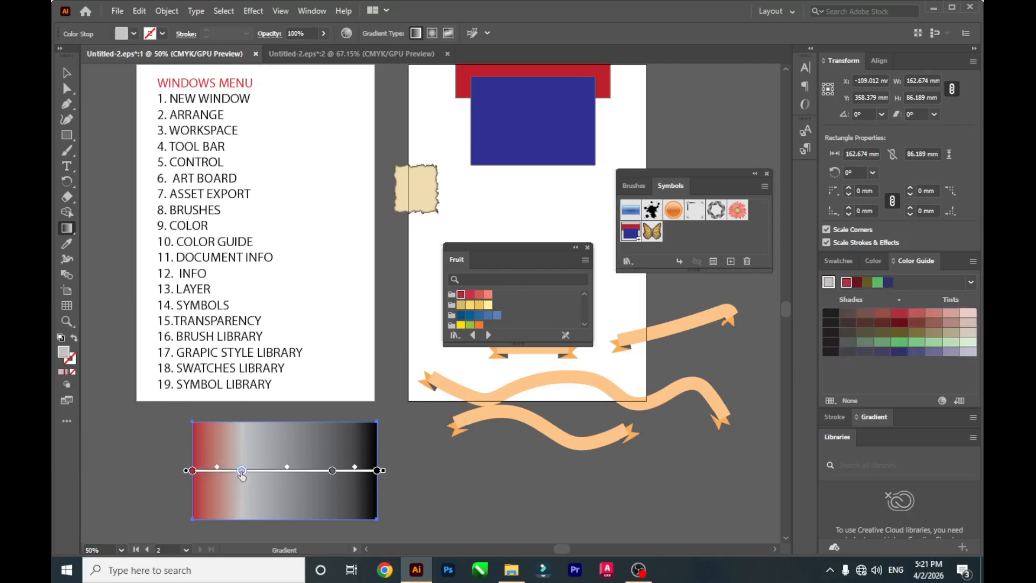
{"action": "left_click", "coordinate": [469, 297]}
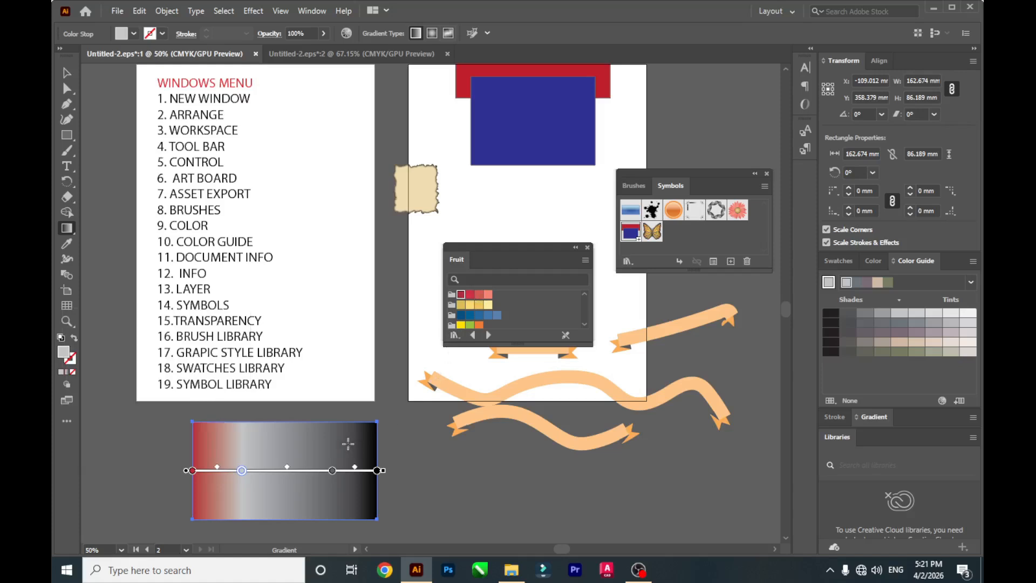
{"action": "left_click", "coordinate": [471, 296]}
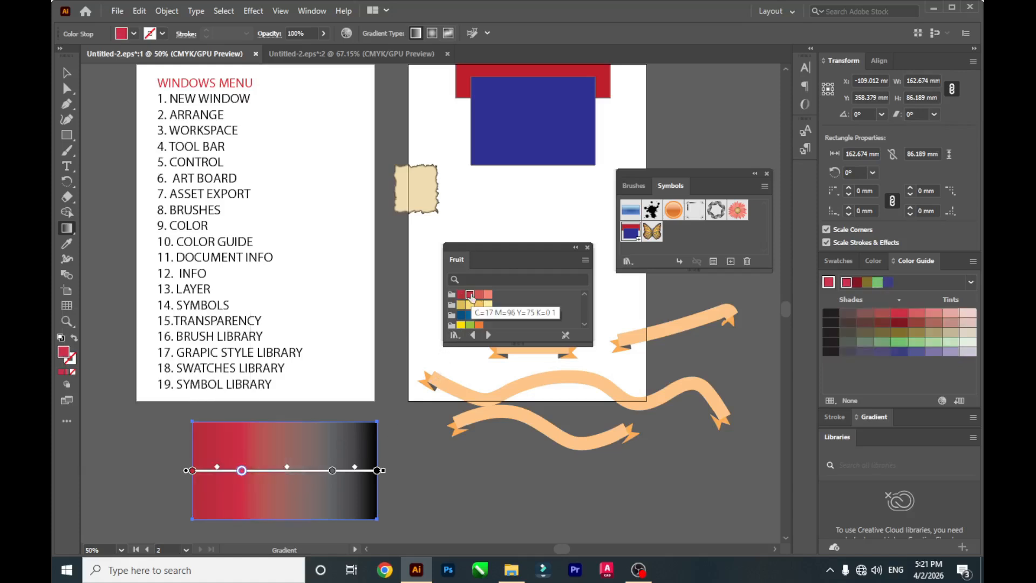
Color the third gradient stop with the Fruit swatch C=14 M=79 Y=67 K=0 and the last stop with the light salmon swatch beside it.
{"action": "double_click", "coordinate": [333, 471]}
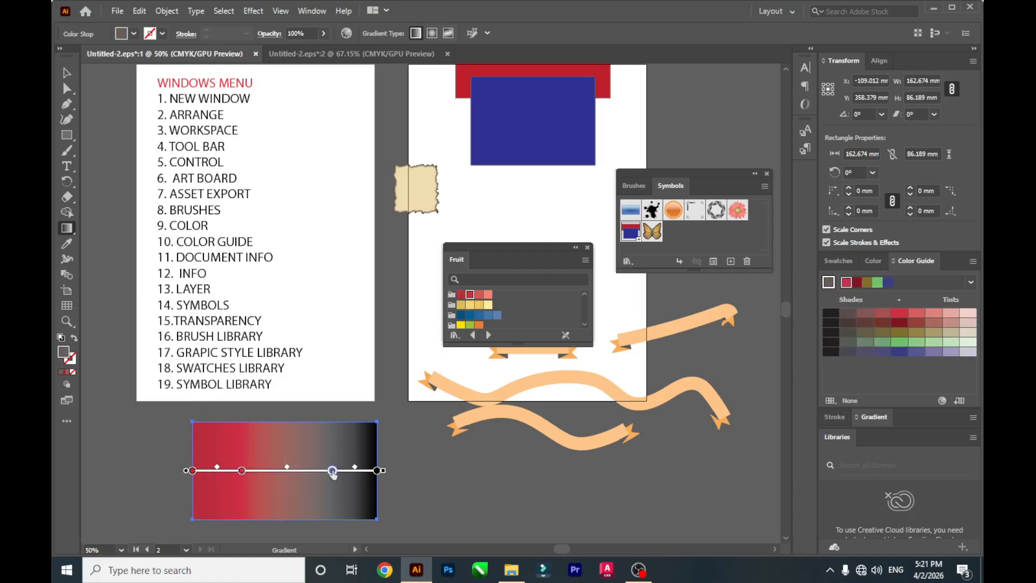
{"action": "left_click", "coordinate": [478, 297]}
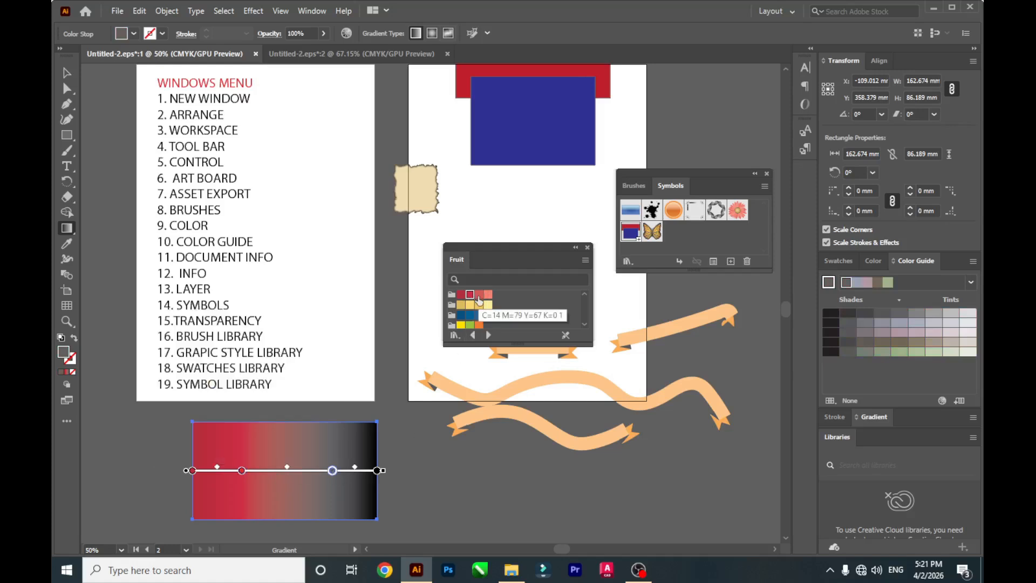
{"action": "left_click", "coordinate": [478, 298]}
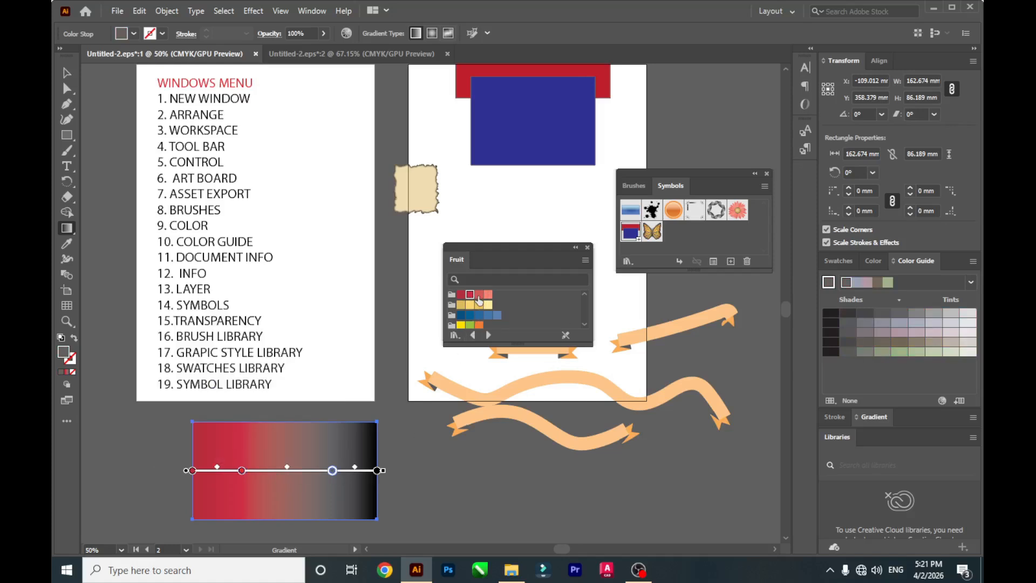
{"action": "double_click", "coordinate": [376, 471]}
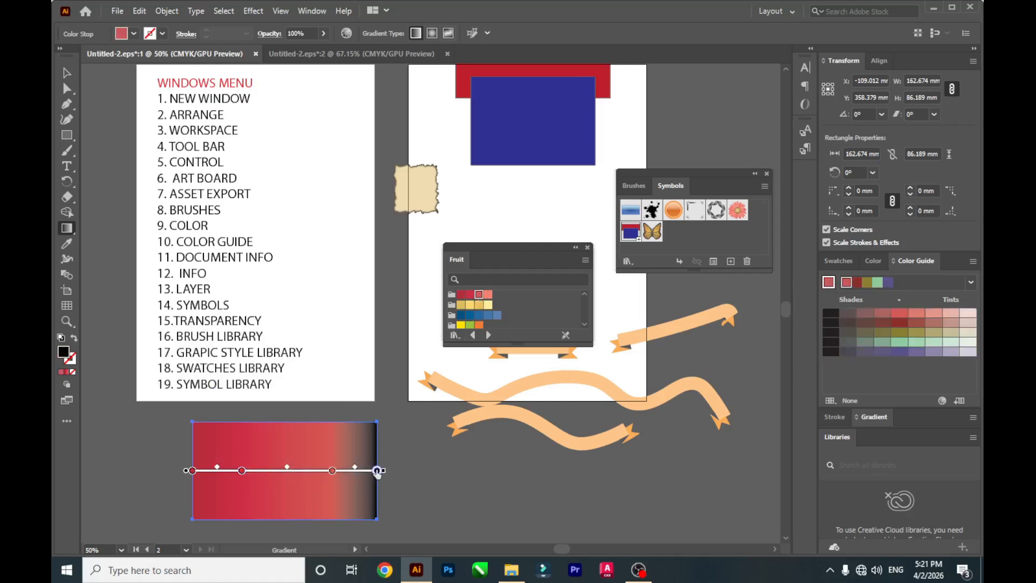
{"action": "left_click", "coordinate": [488, 295]}
{"action": "left_click", "coordinate": [489, 296]}
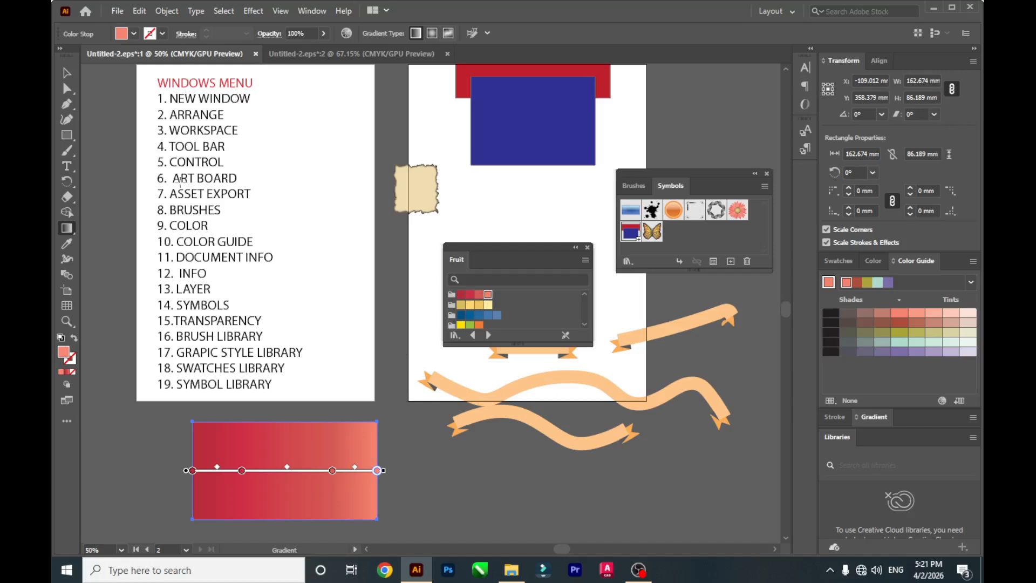
Deselect the red gradient rectangle and close the Fruit swatch library.
{"action": "left_click", "coordinate": [68, 75]}
{"action": "left_click", "coordinate": [113, 184]}
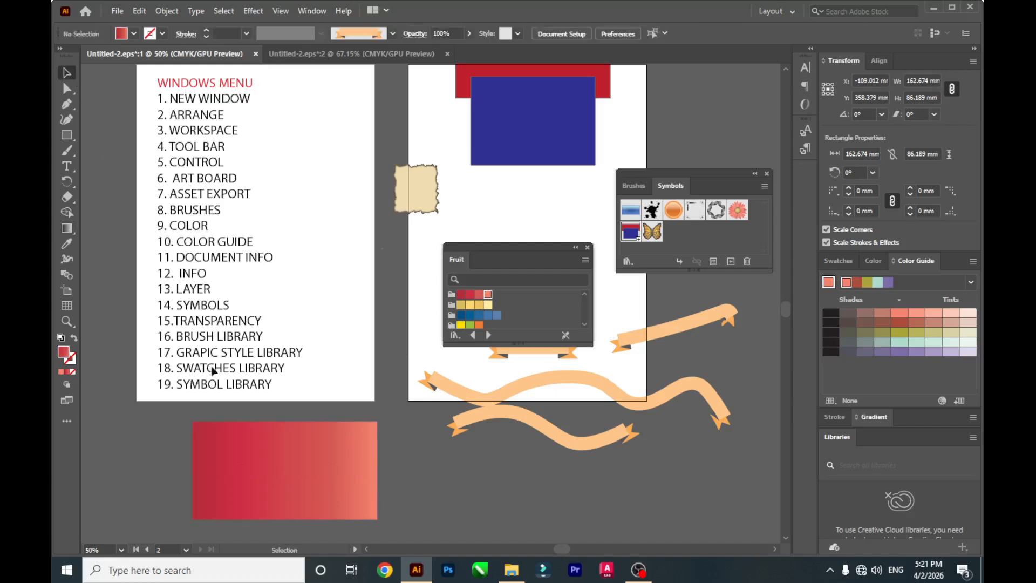
{"action": "left_click", "coordinate": [587, 248]}
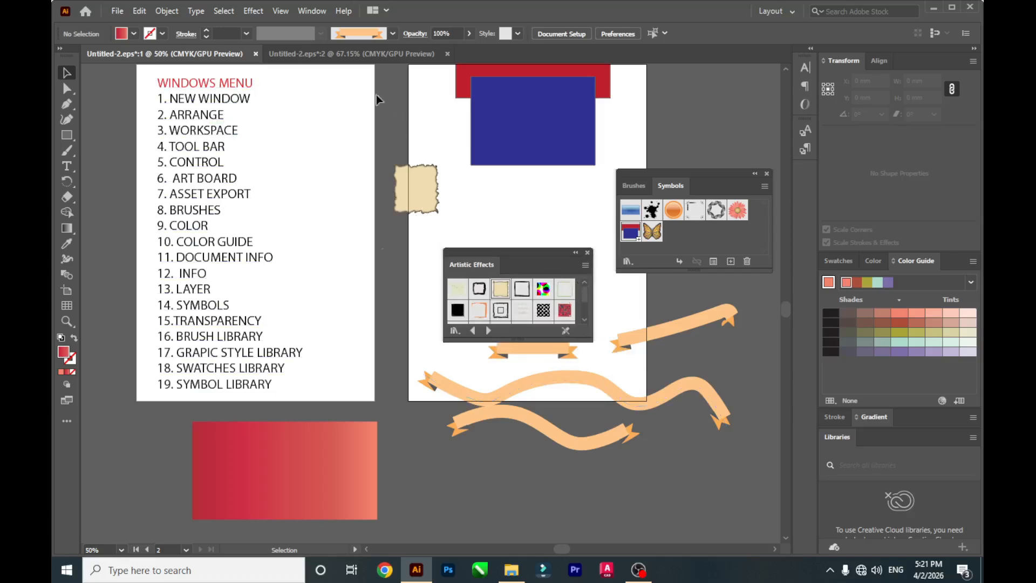
Open the Celebration symbol library and place its pink star balloon below the wavy ribbons under the second artboard.
{"action": "left_click", "coordinate": [311, 13]}
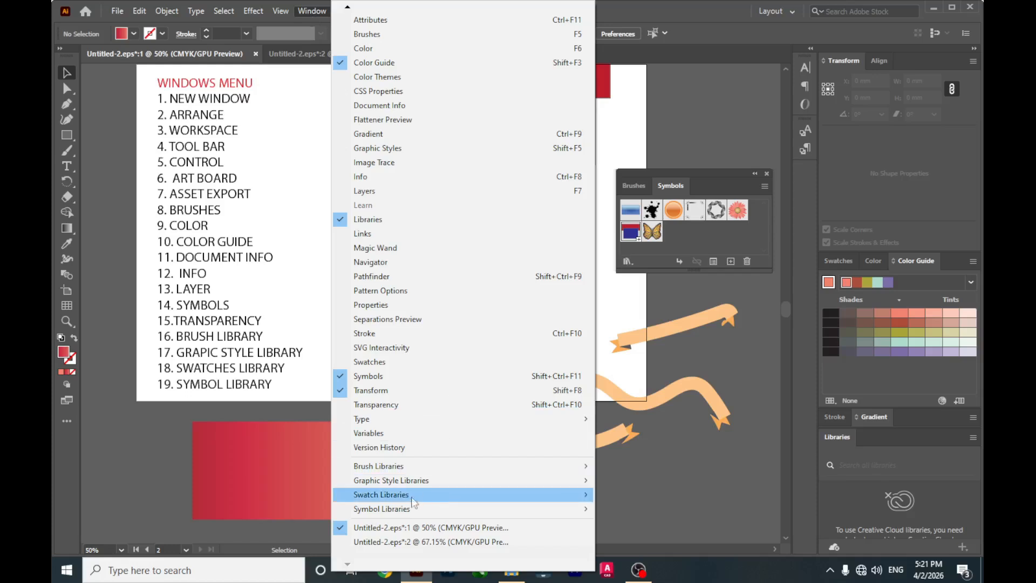
{"action": "mouse_move", "coordinate": [413, 512]}
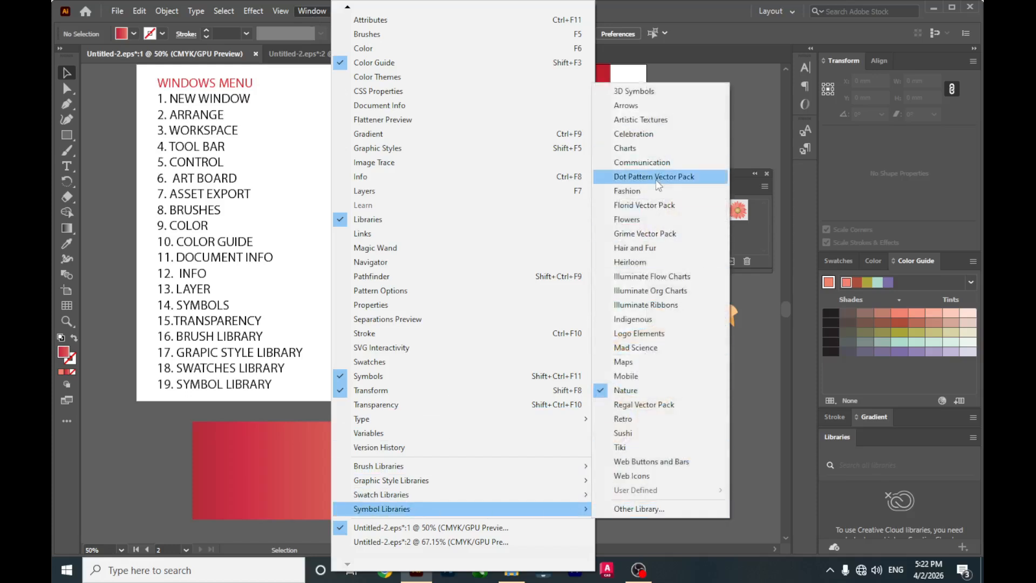
{"action": "left_click", "coordinate": [662, 139]}
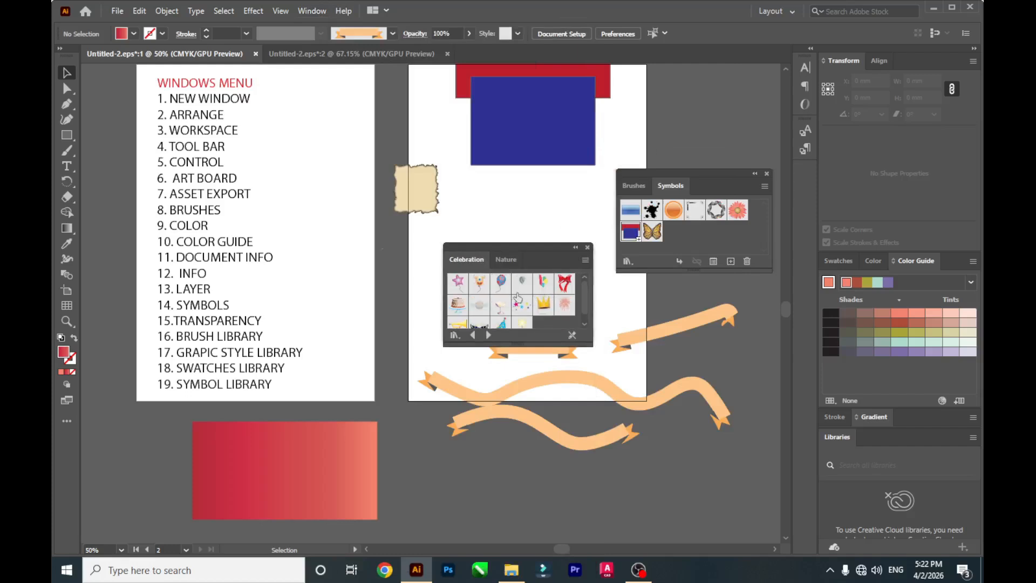
{"action": "left_click", "coordinate": [458, 282]}
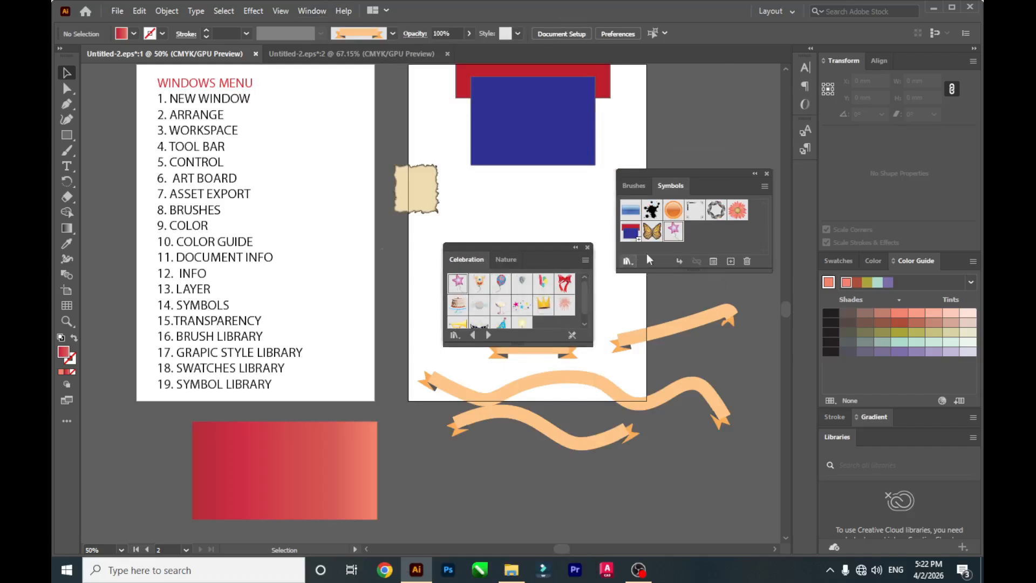
{"action": "left_click_drag", "start_coordinate": [679, 399], "coordinate": [481, 473]}
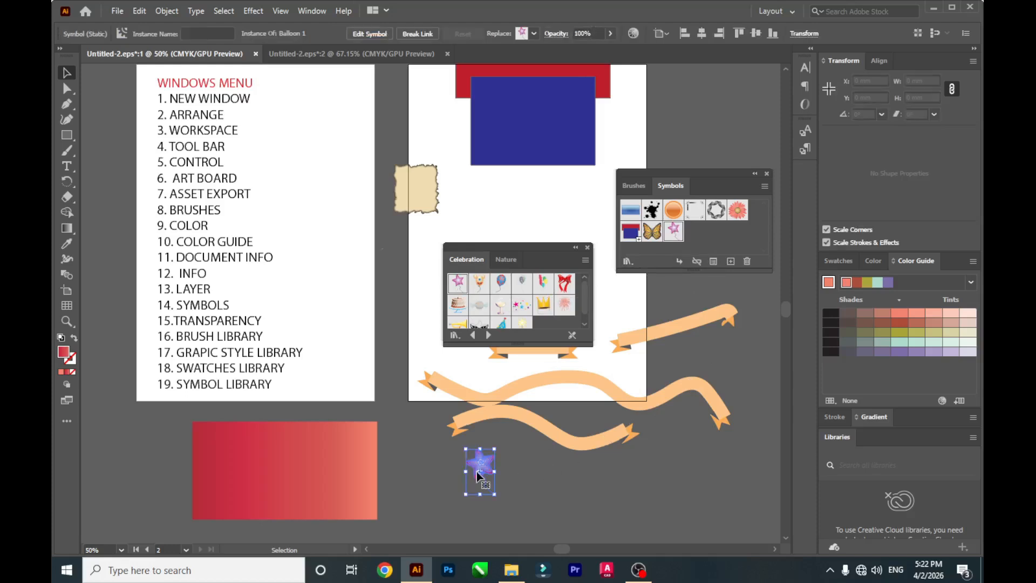
{"action": "left_click", "coordinate": [551, 495]}
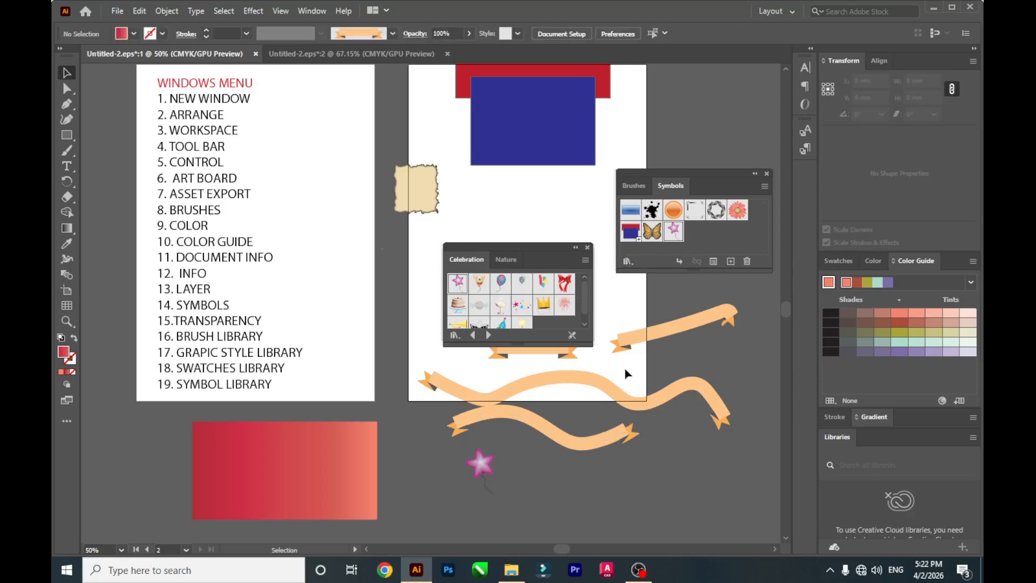
Close the floating Celebration, Artistic Effects and Symbols panels to clear the view of both artboards.
{"action": "scroll", "coordinate": [626, 342], "scroll_direction": "down", "scroll_amount": 2}
{"action": "scroll", "coordinate": [590, 307], "scroll_direction": "up", "scroll_amount": 1}
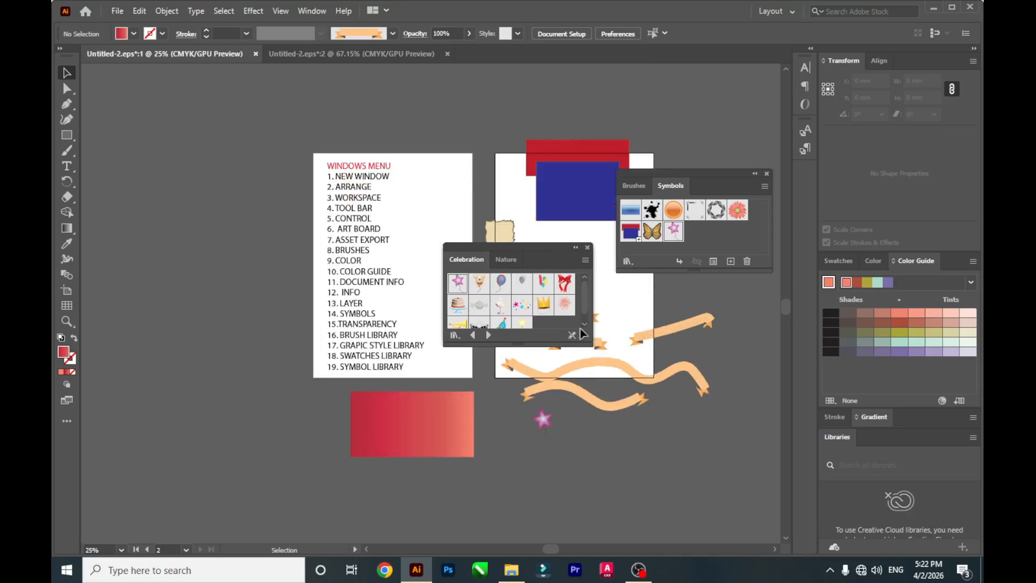
{"action": "left_click", "coordinate": [587, 248]}
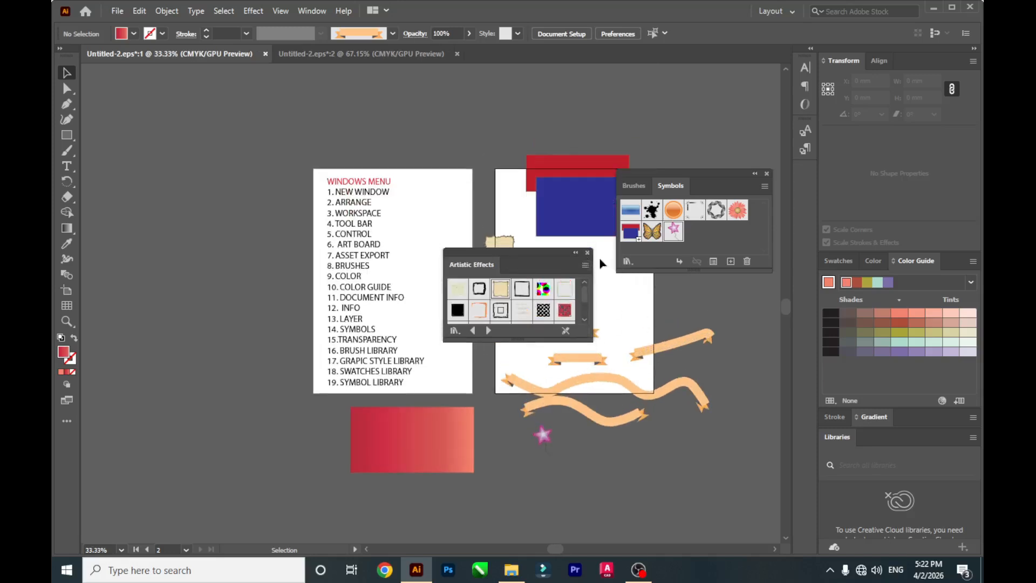
{"action": "left_click", "coordinate": [588, 253]}
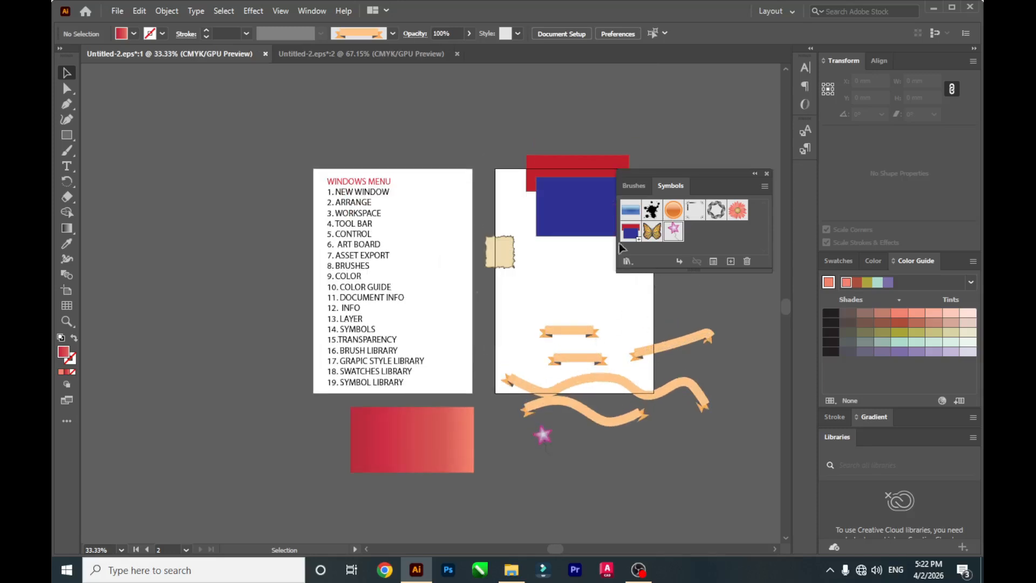
{"action": "left_click", "coordinate": [767, 174]}
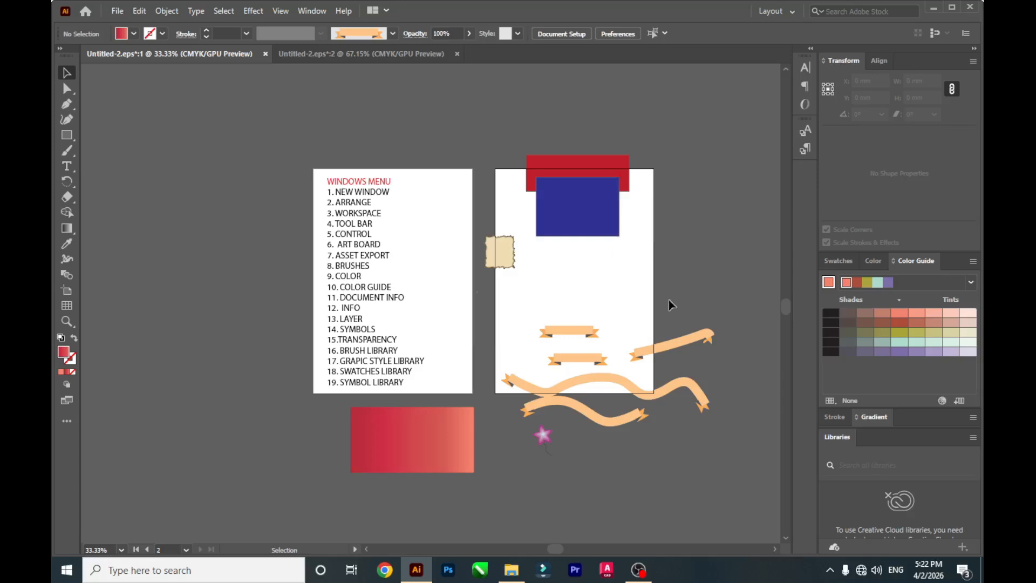